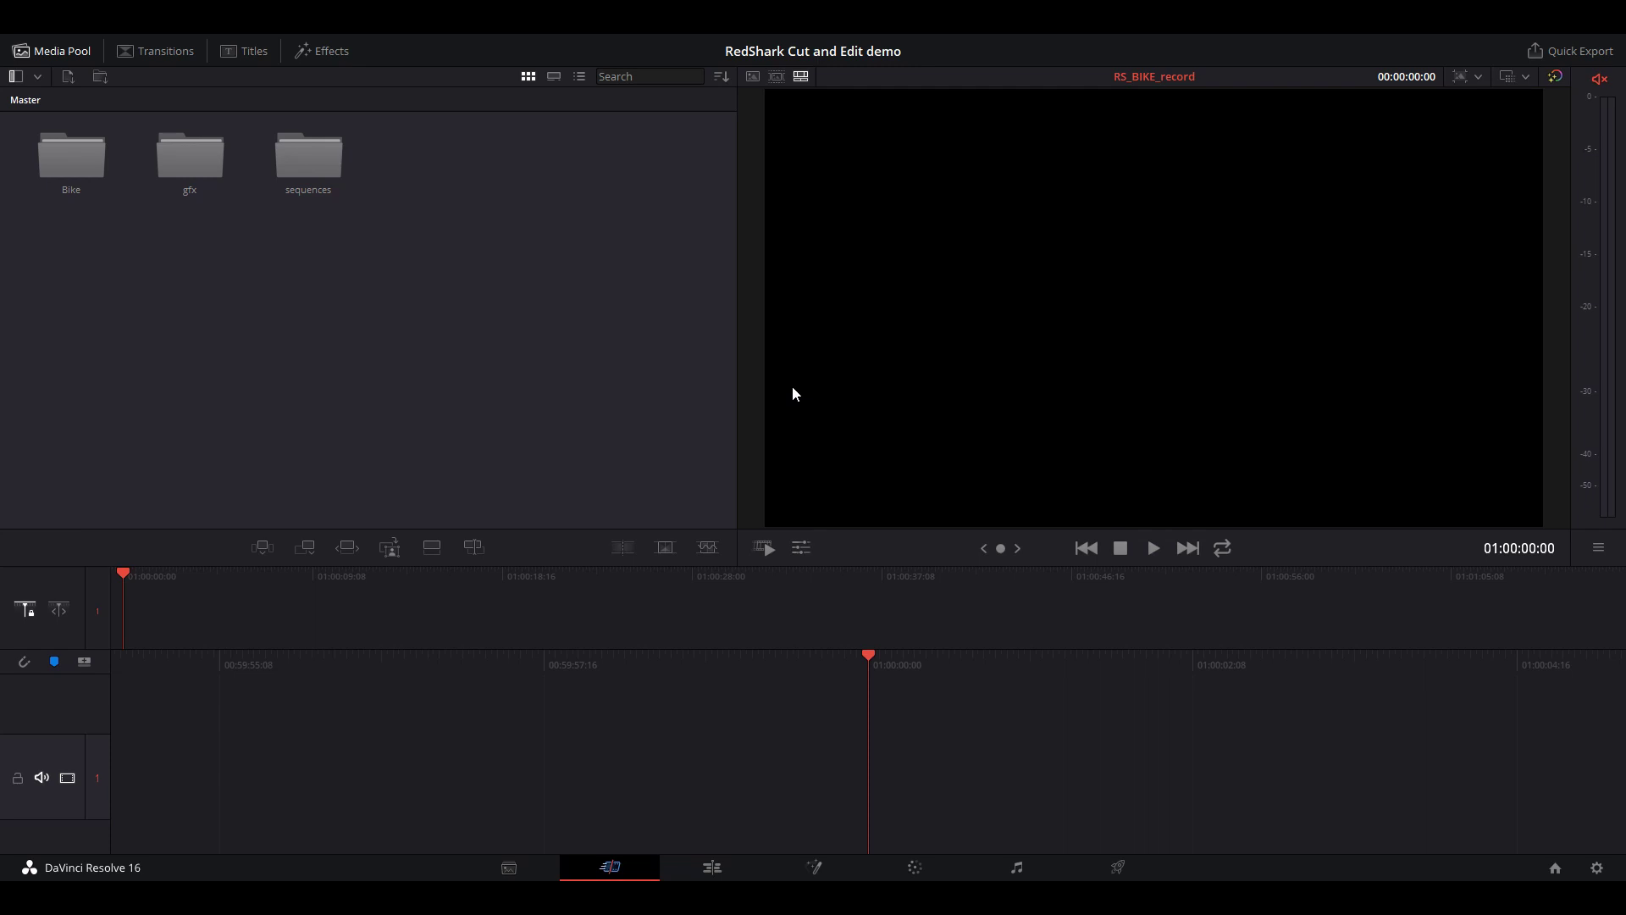
Open the Bike bin, select all of its clips and place them on V1 at the start of the Edit page timeline.
{"action": "double_click", "coordinate": [69, 176]}
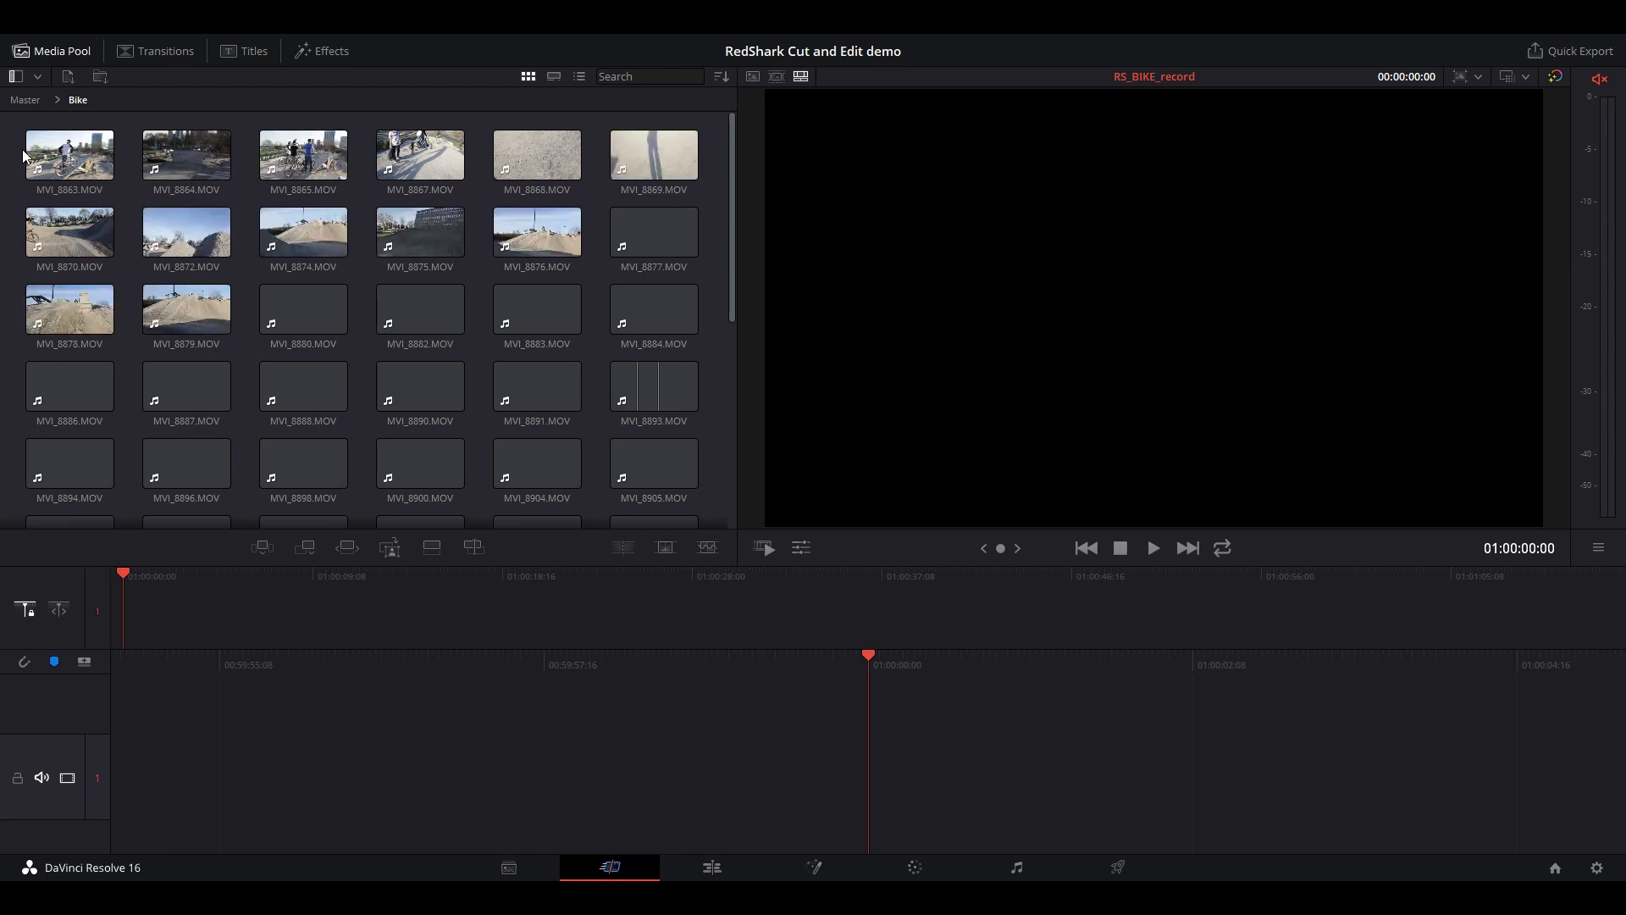
{"action": "key", "text": "ctrl+a"}
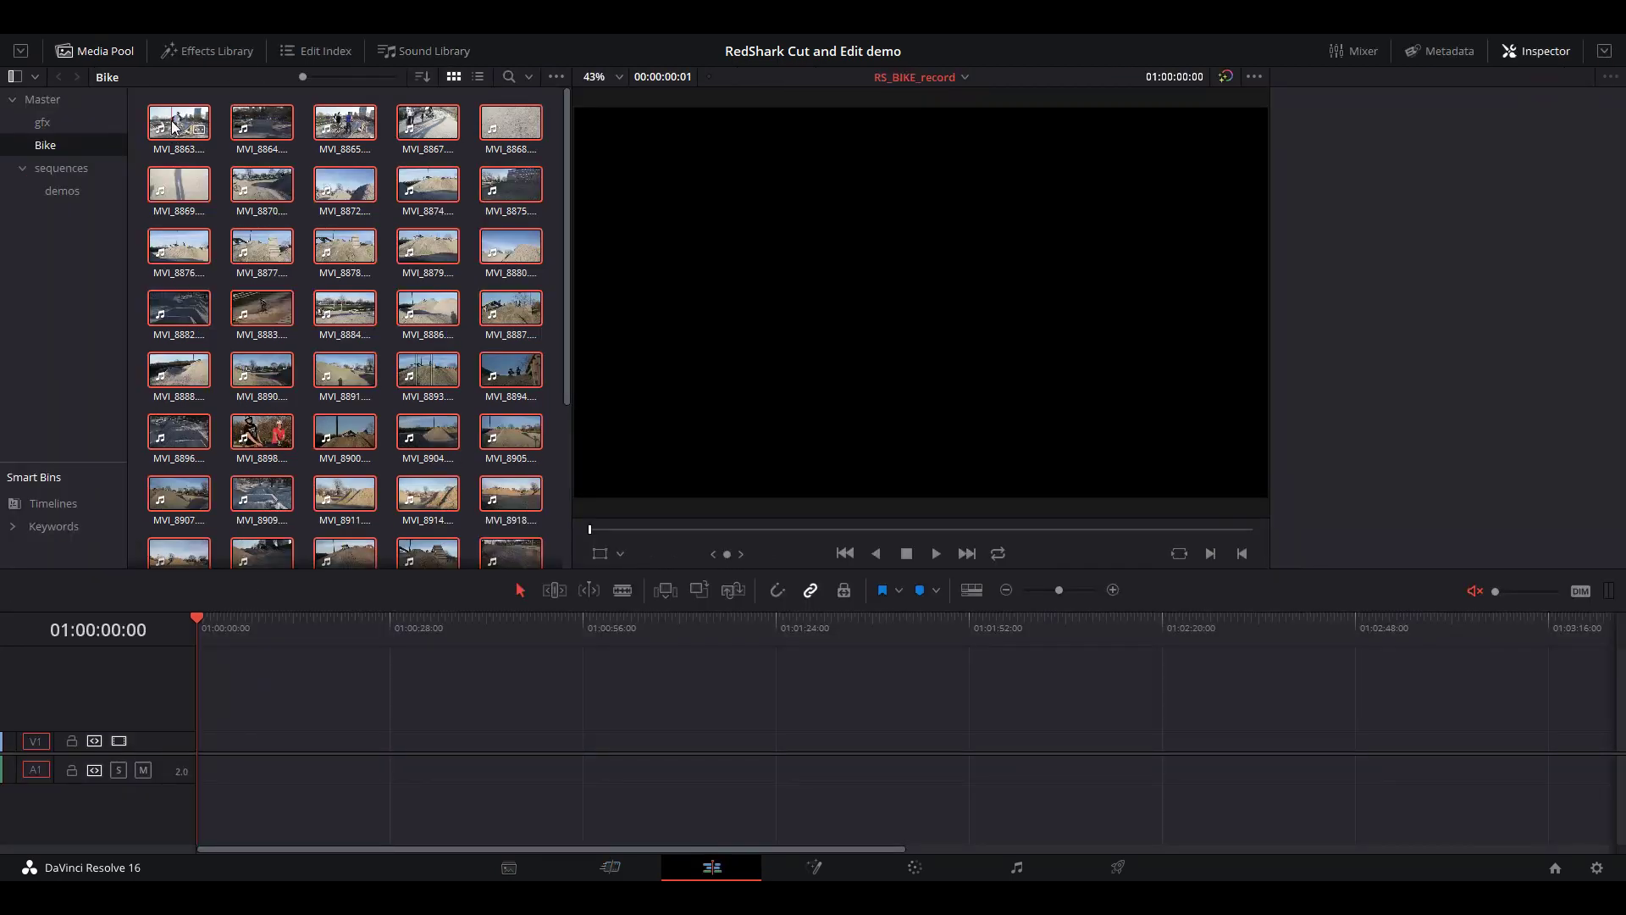
{"action": "left_click_drag", "start_coordinate": [179, 127], "coordinate": [201, 742]}
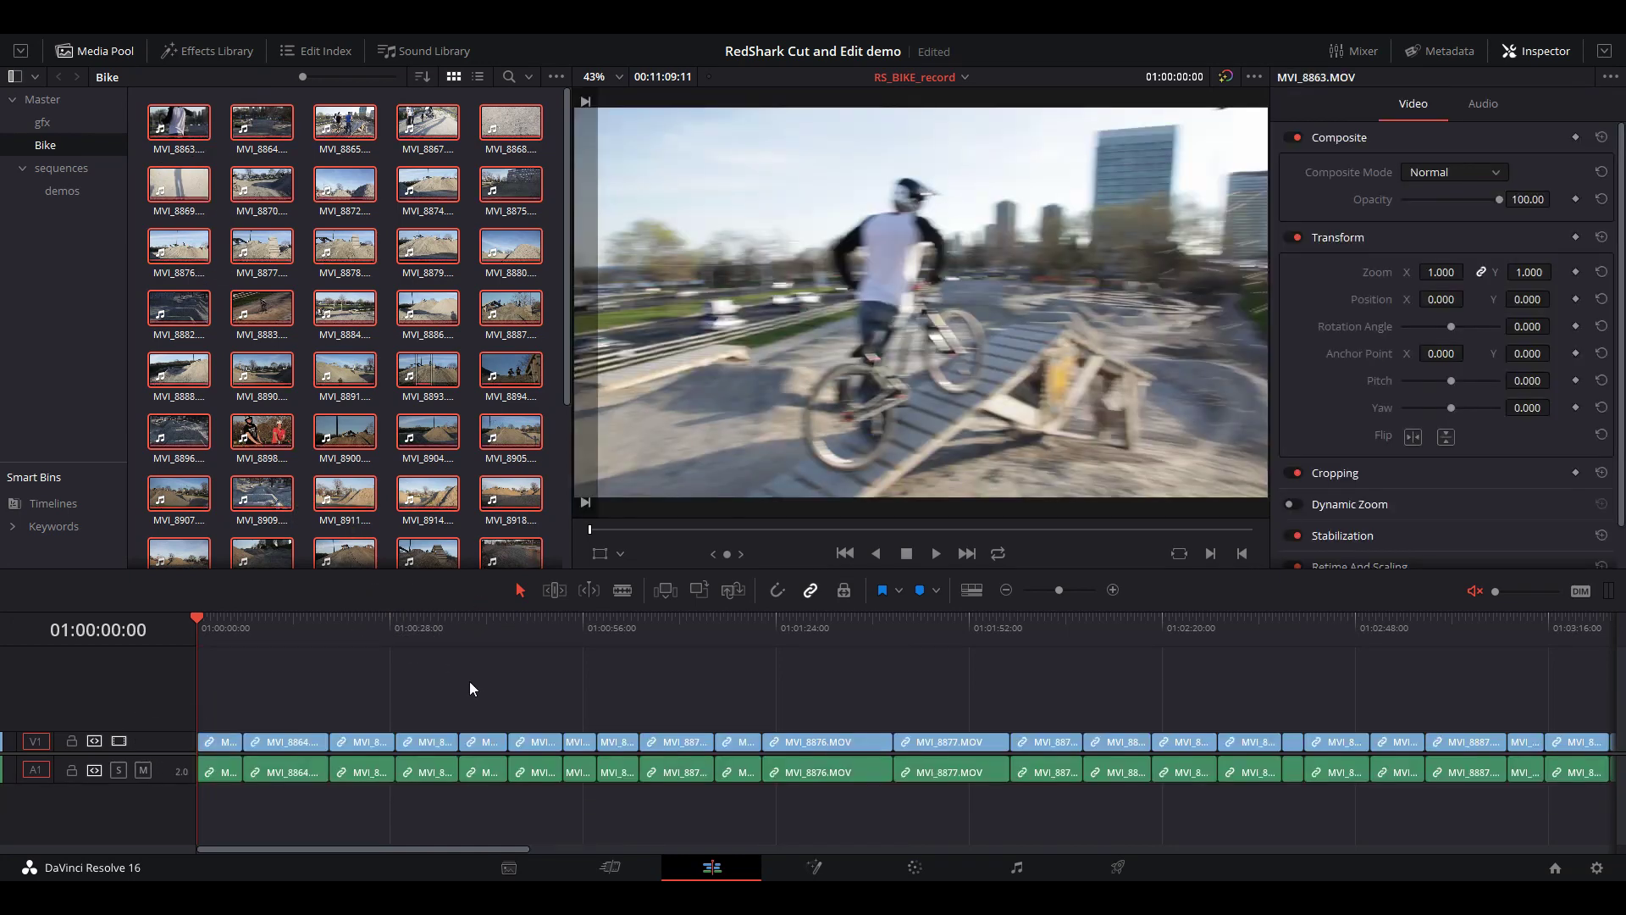
Split MVI_8864.MOV on the timeline at 01:00:08:17 and delete its opening piece.
{"action": "left_click_drag", "start_coordinate": [269, 628], "coordinate": [258, 631]}
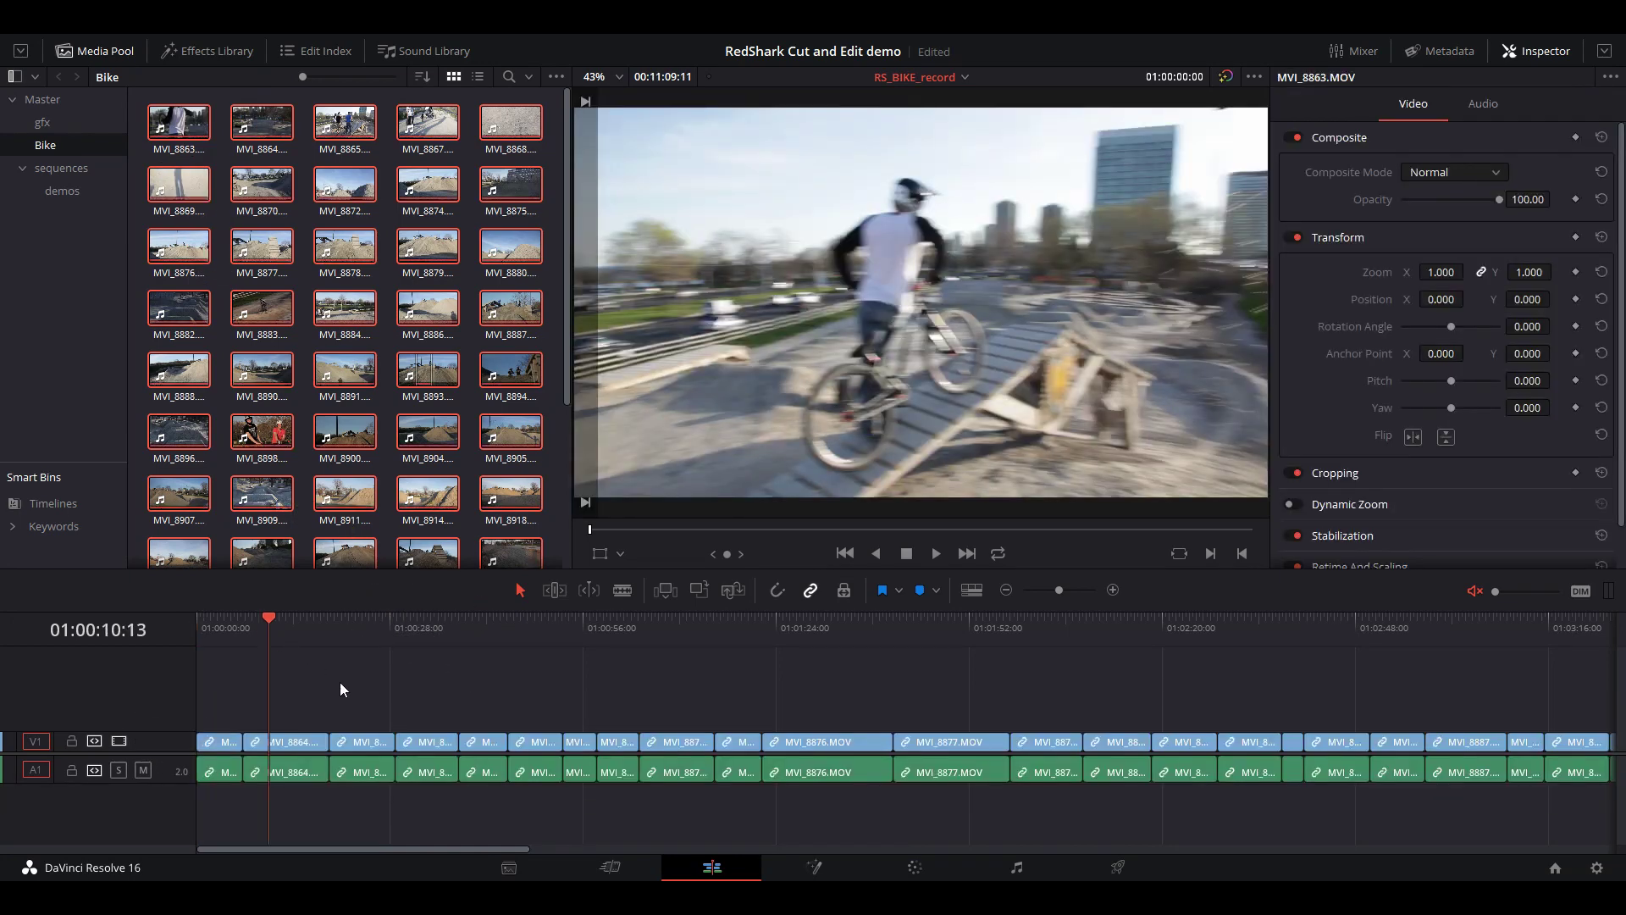
{"action": "left_click_drag", "start_coordinate": [317, 684], "coordinate": [296, 806]}
{"action": "key", "text": "ctrl+equal"}
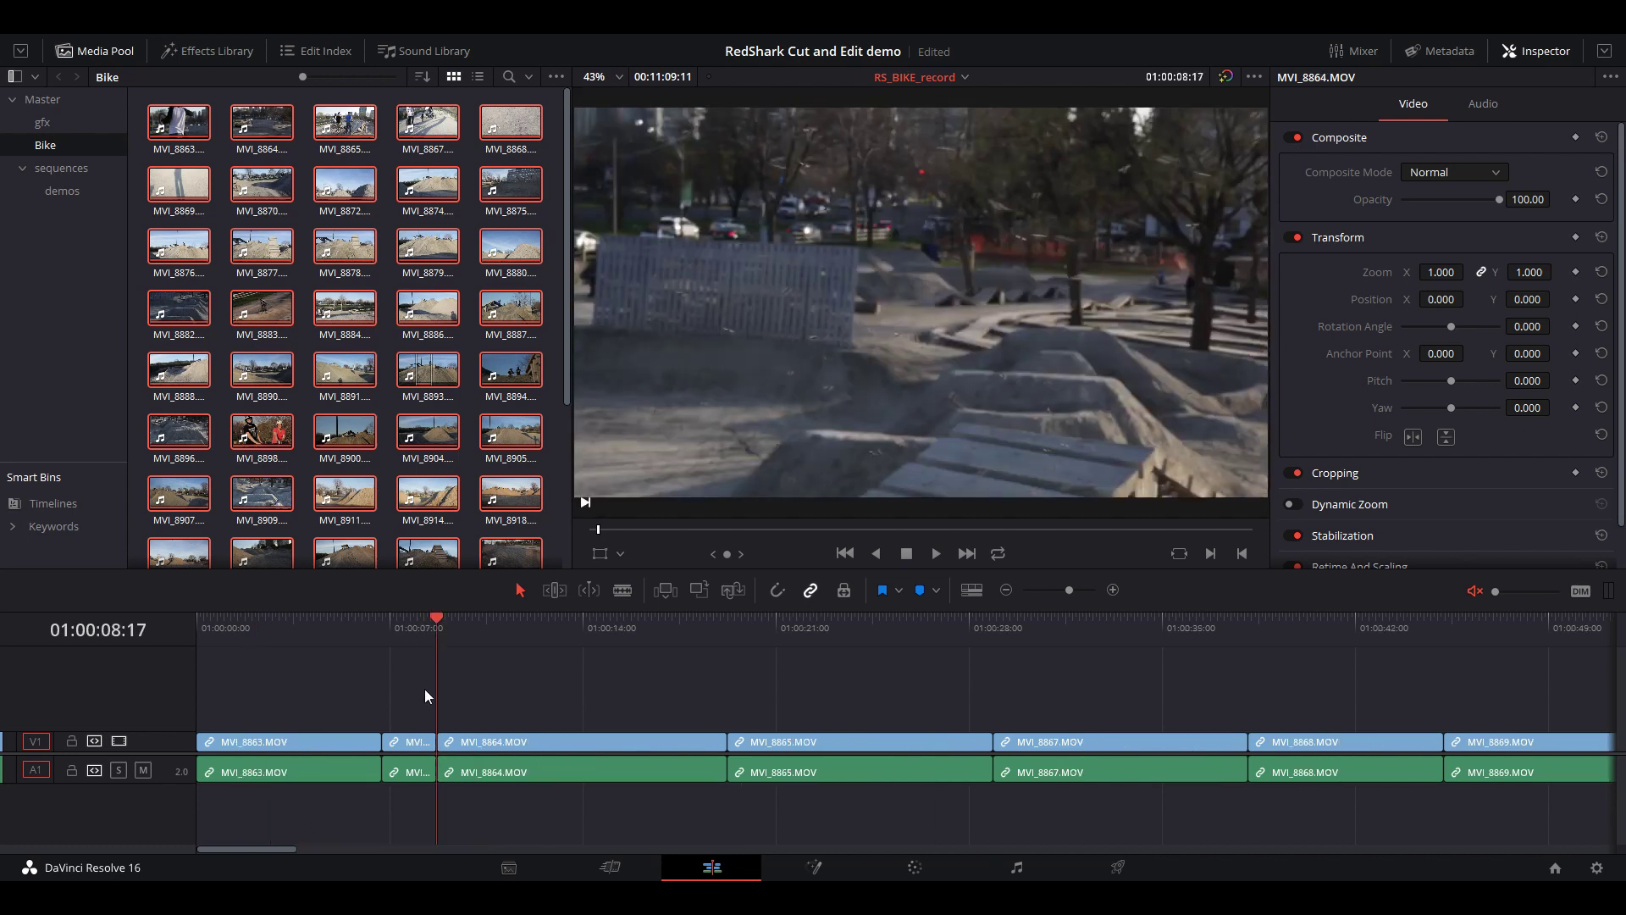
{"action": "left_click_drag", "start_coordinate": [420, 702], "coordinate": [406, 790]}
{"action": "key", "text": "BackSpace"}
Split MVI_8864.MOV at 01:00:16:10 and delete its closing piece.
{"action": "left_click", "coordinate": [649, 628]}
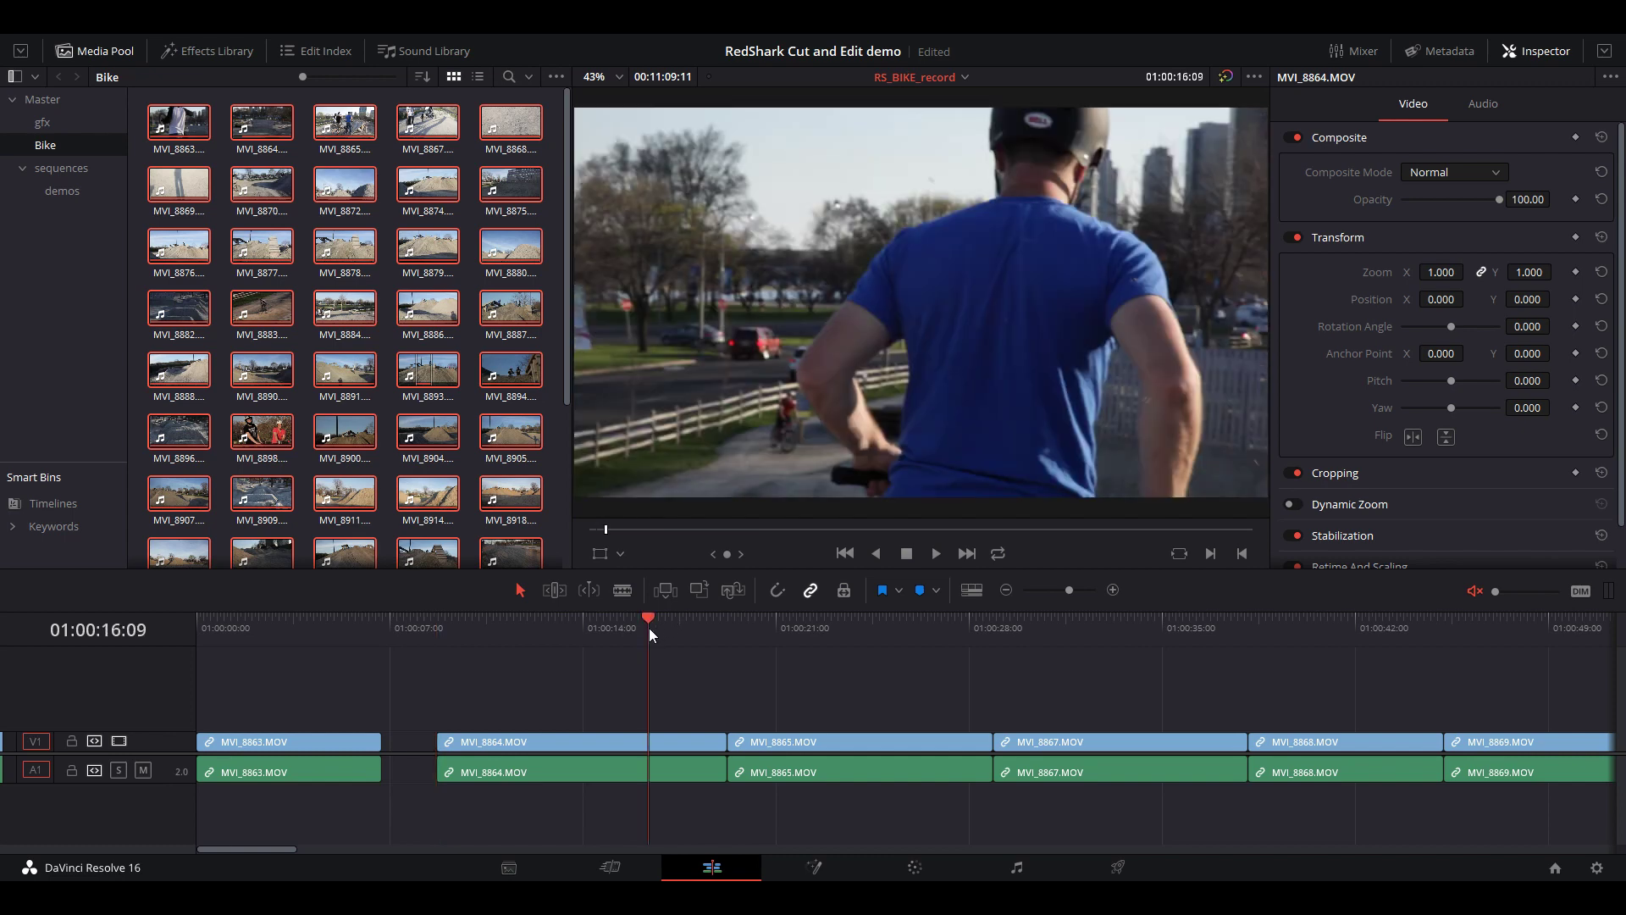
{"action": "left_click_drag", "start_coordinate": [696, 666], "coordinate": [694, 780]}
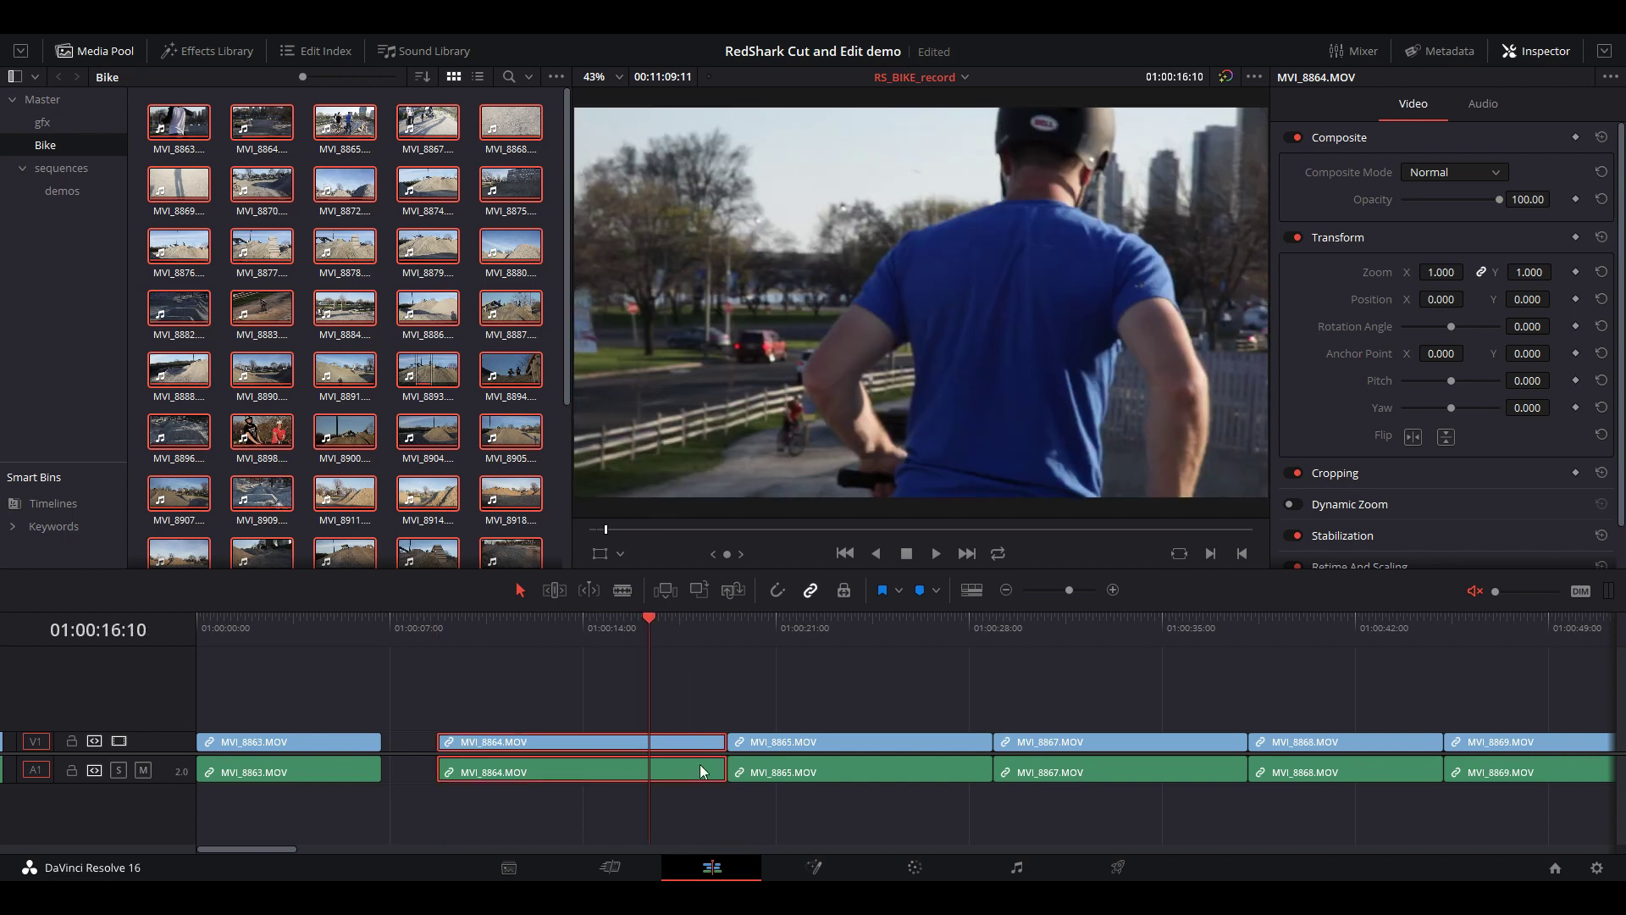
{"action": "key", "text": "ctrl+b"}
{"action": "left_click_drag", "start_coordinate": [693, 673], "coordinate": [696, 705]}
{"action": "left_click", "coordinate": [688, 778]}
{"action": "key", "text": "BackSpace"}
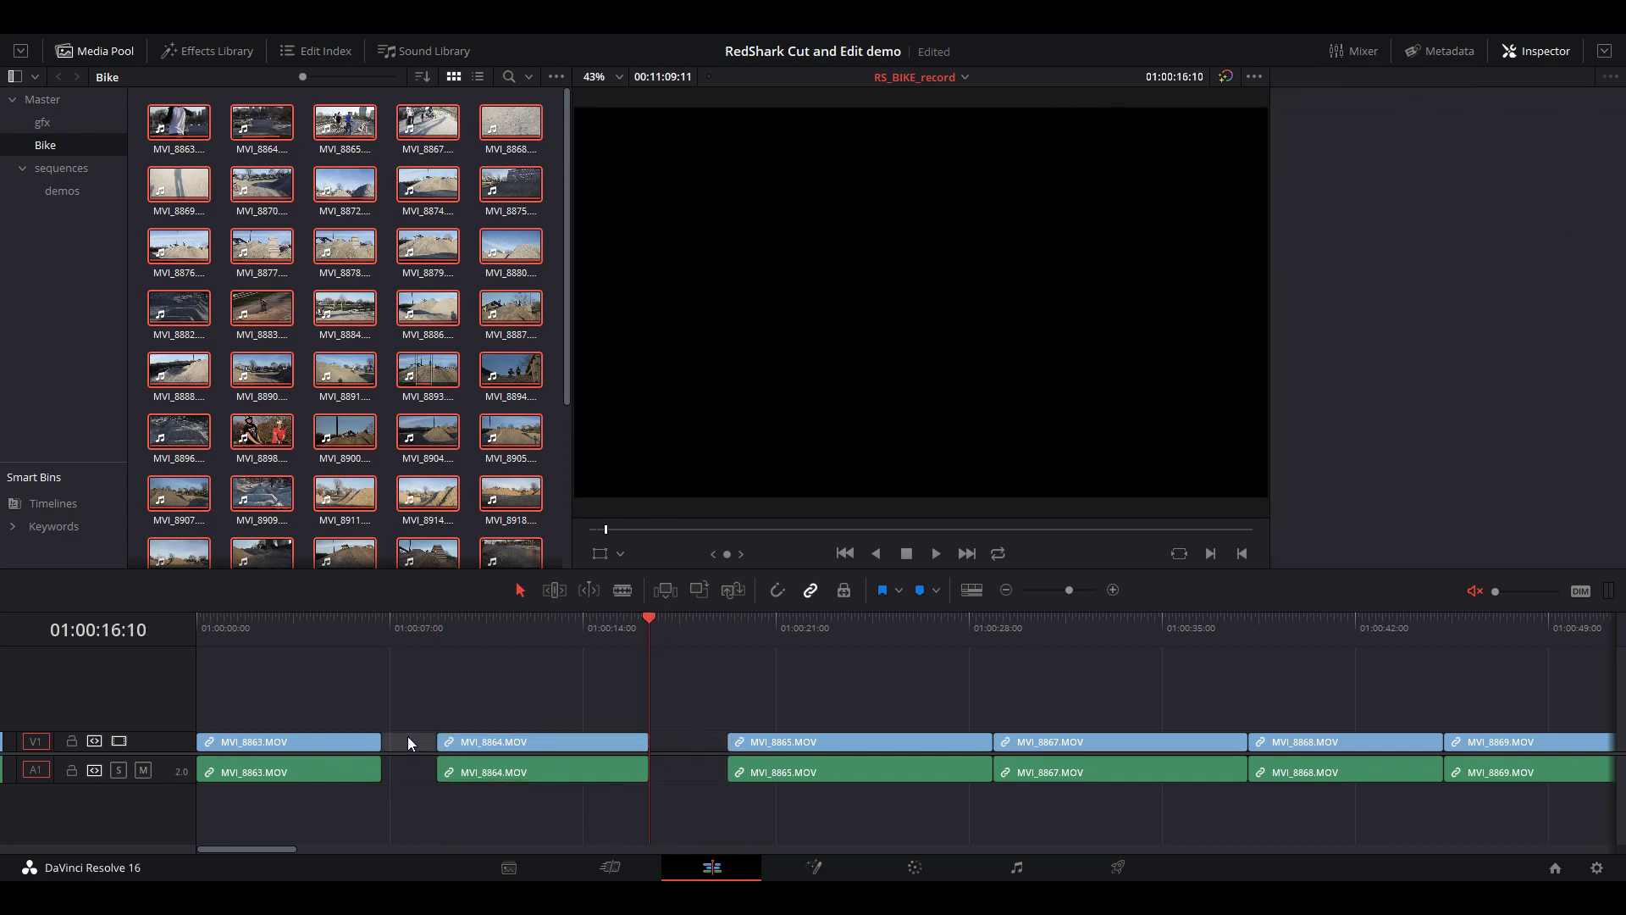
Close the gaps before and after the trimmed MVI_8864.MOV and fit the whole edit in the timeline.
{"action": "key", "text": "BackSpace"}
{"action": "left_click", "coordinate": [621, 738]}
{"action": "key", "text": "BackSpace"}
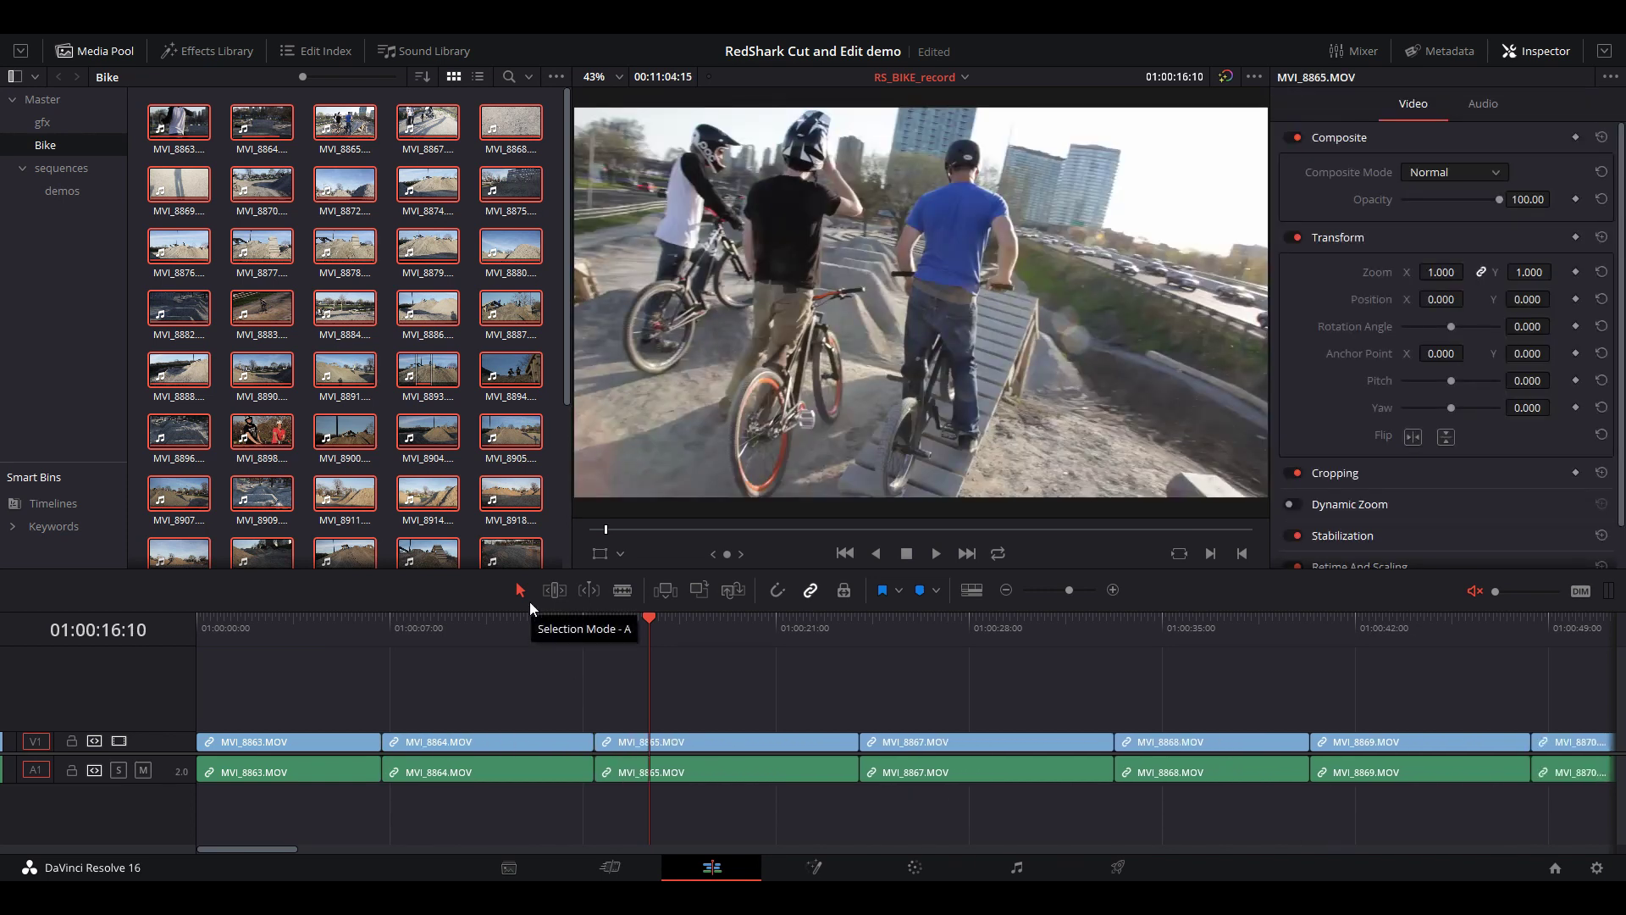
{"action": "key", "text": "shift+z"}
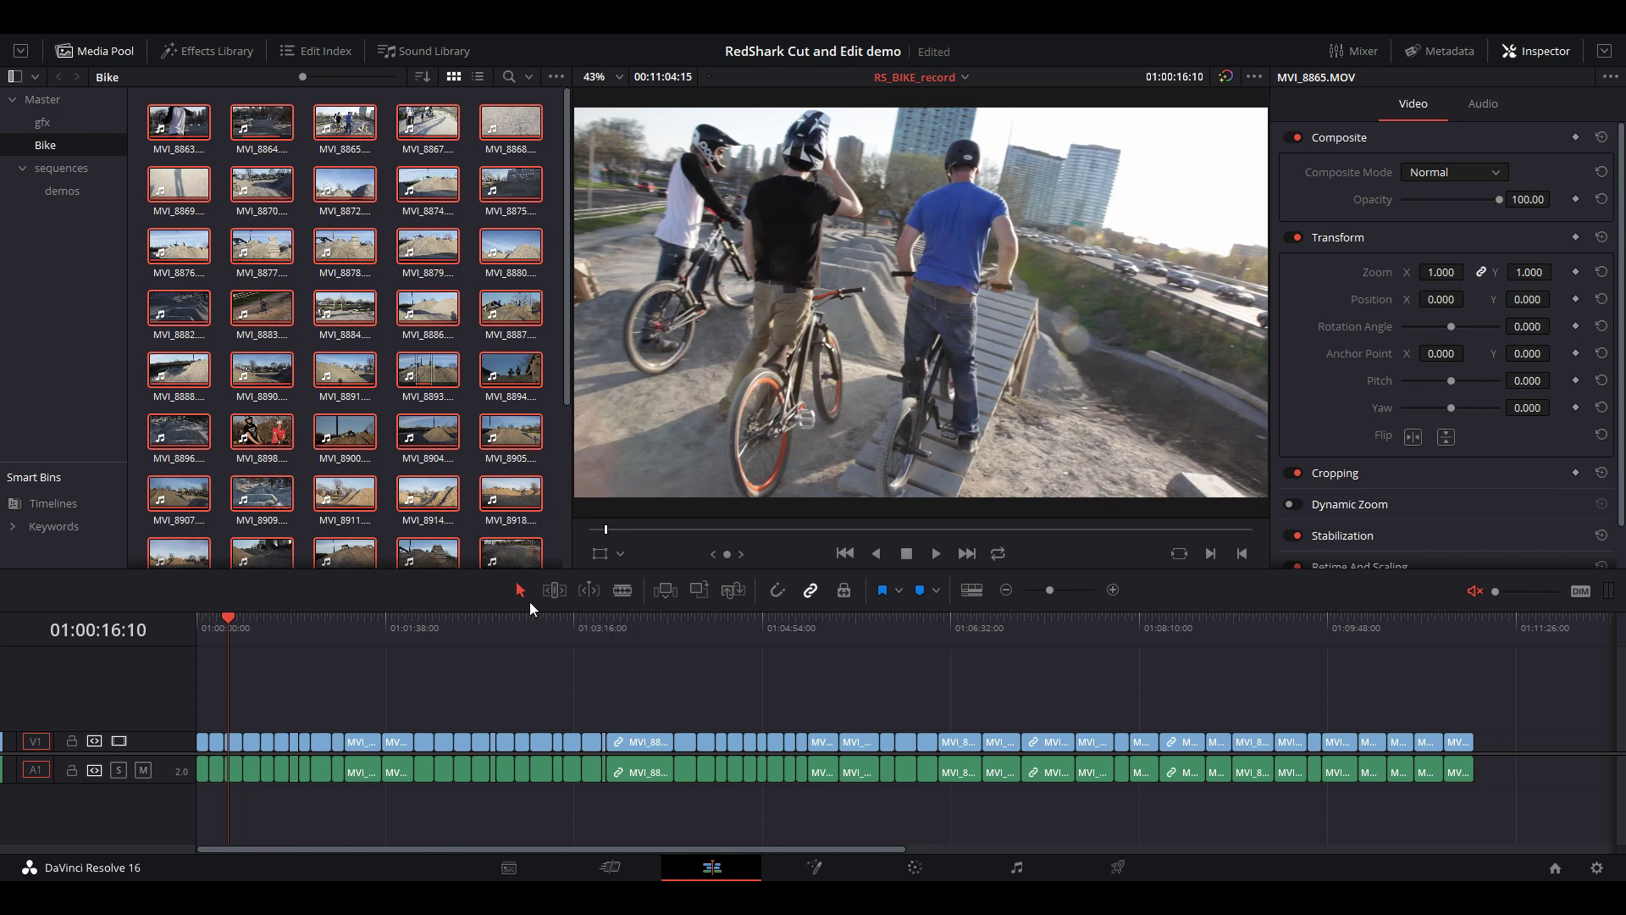
Open MVI_8863.MOV in the source viewer, mark an In point near its start and an Out point at 00:00:05:02.
{"action": "double_click", "coordinate": [188, 121]}
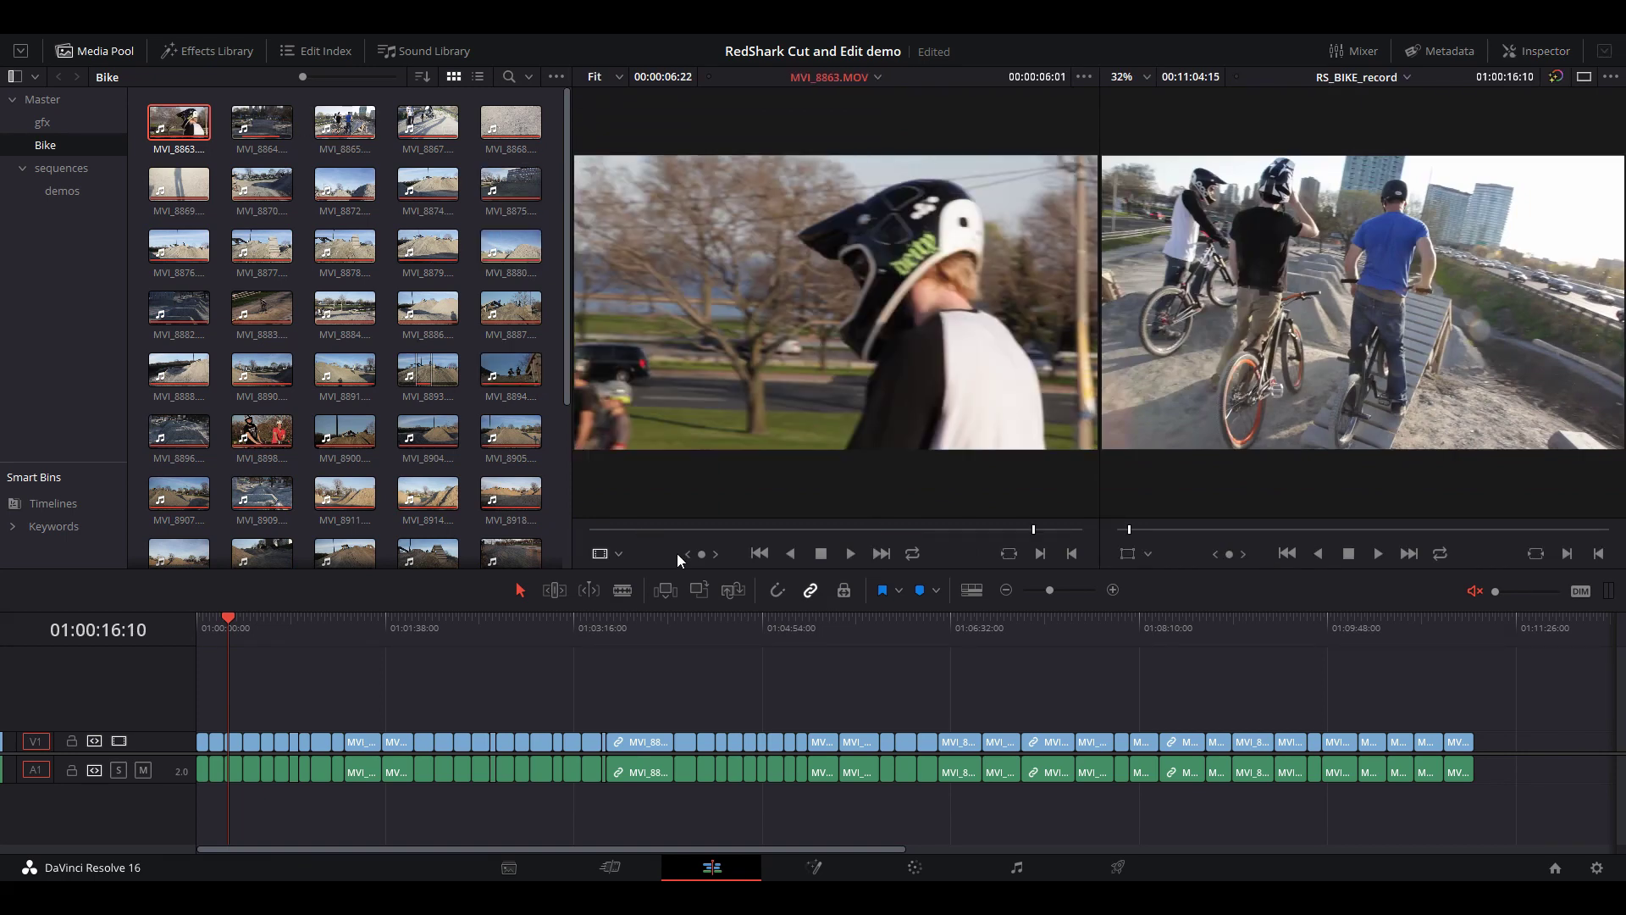
{"action": "left_click", "coordinate": [653, 540]}
{"action": "mouse_move", "coordinate": [724, 500]}
{"action": "key", "text": "i"}
{"action": "left_click", "coordinate": [962, 532]}
{"action": "key", "text": "o"}
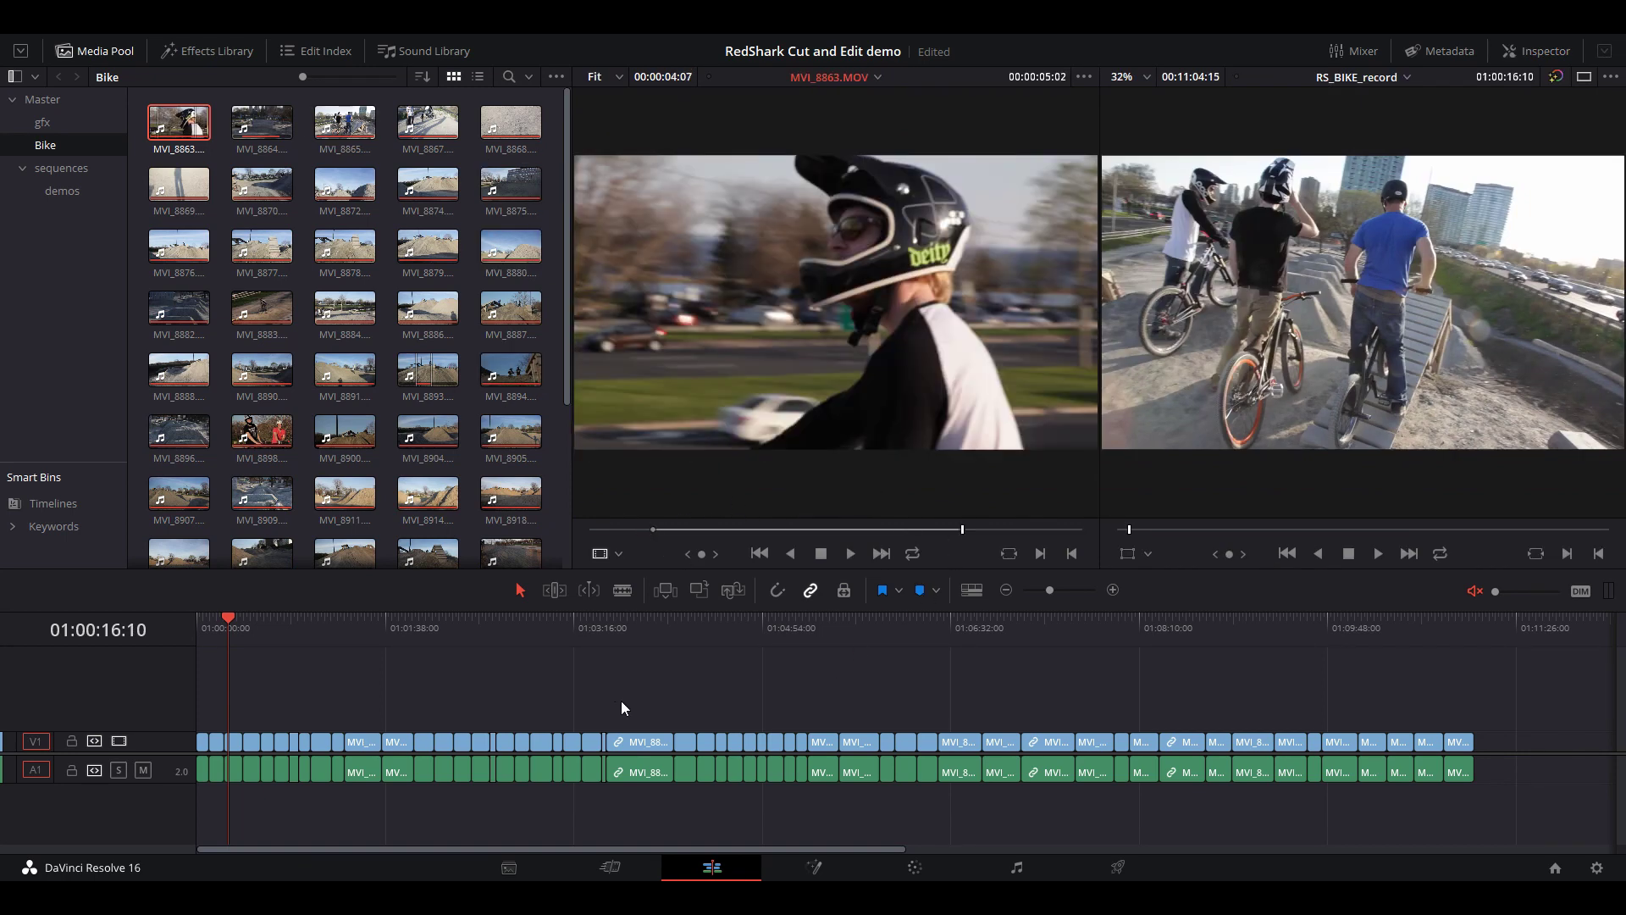
Delete all clips from the timeline and add the marked section of MVI_8863.MOV at 01:00:16:10.
{"action": "key", "text": "ctrl+a"}
{"action": "key", "text": "Delete"}
{"action": "mouse_move", "coordinate": [780, 324]}
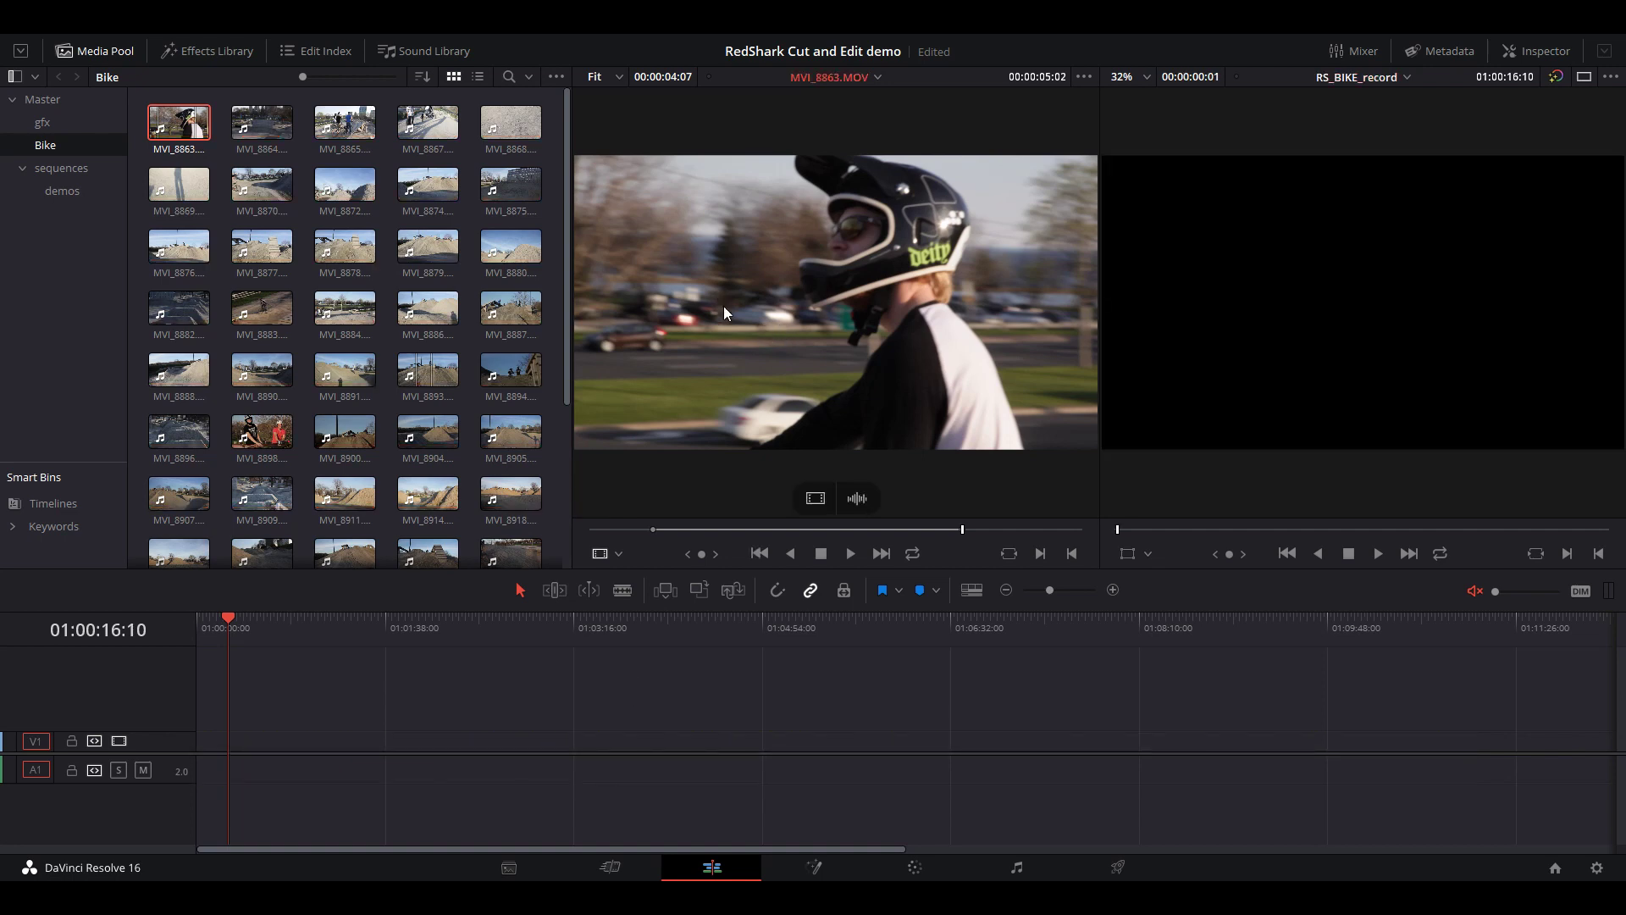
{"action": "left_click_drag", "start_coordinate": [713, 288], "coordinate": [1334, 352]}
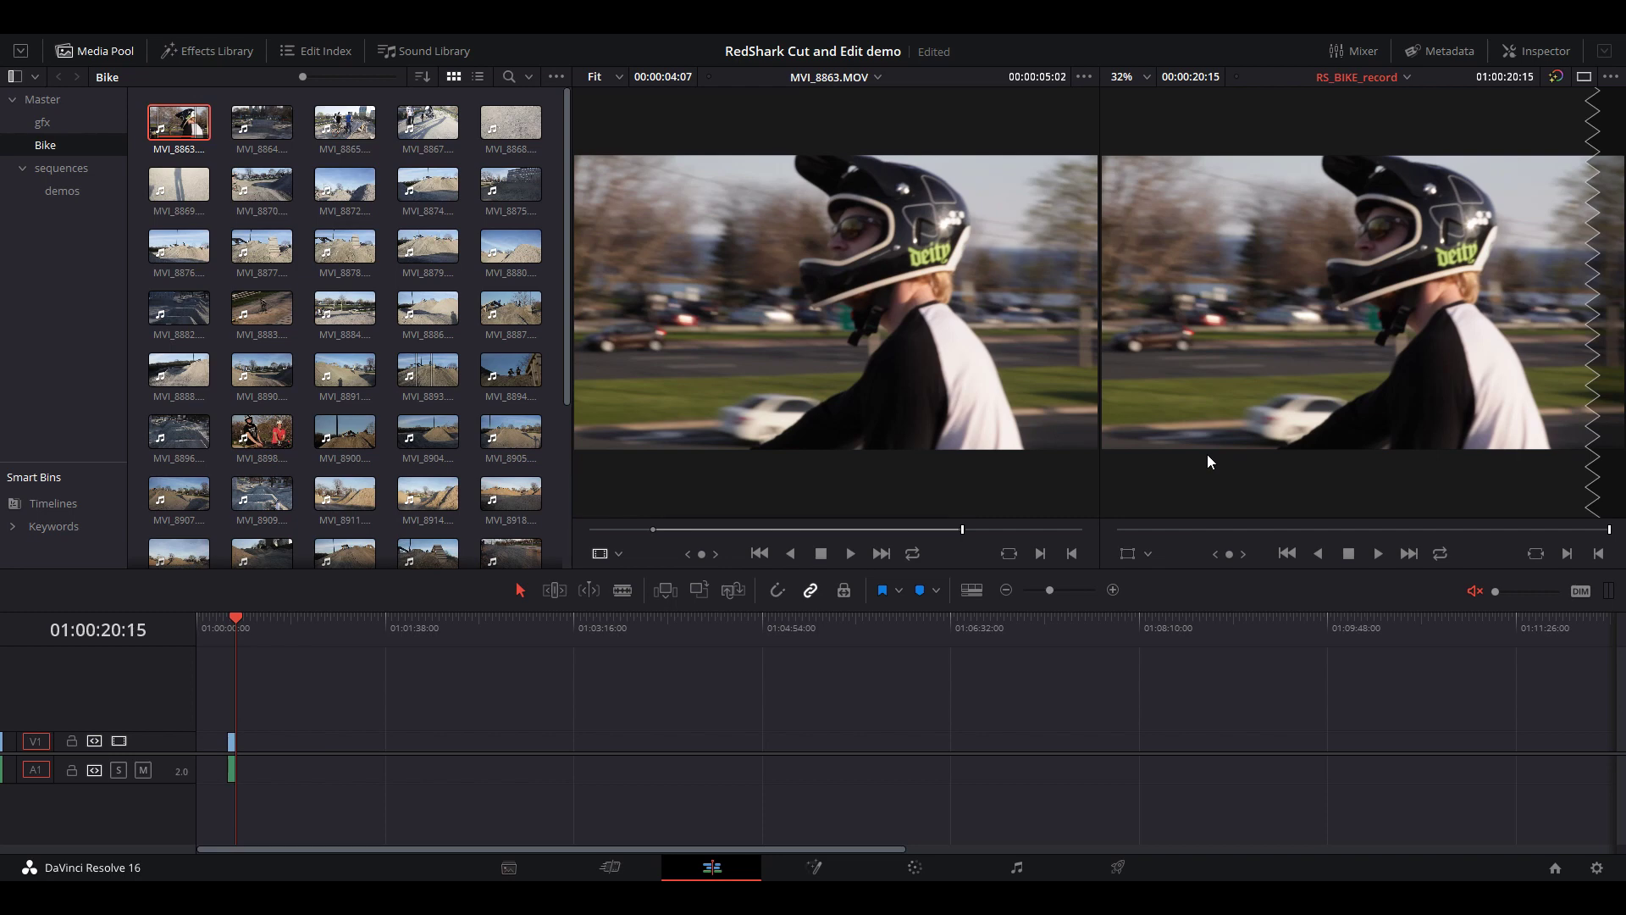
Delete the MVI_8863.MOV section from the timeline and switch to the Cut page.
{"action": "left_click_drag", "start_coordinate": [395, 693], "coordinate": [99, 792]}
{"action": "key", "text": "Delete"}
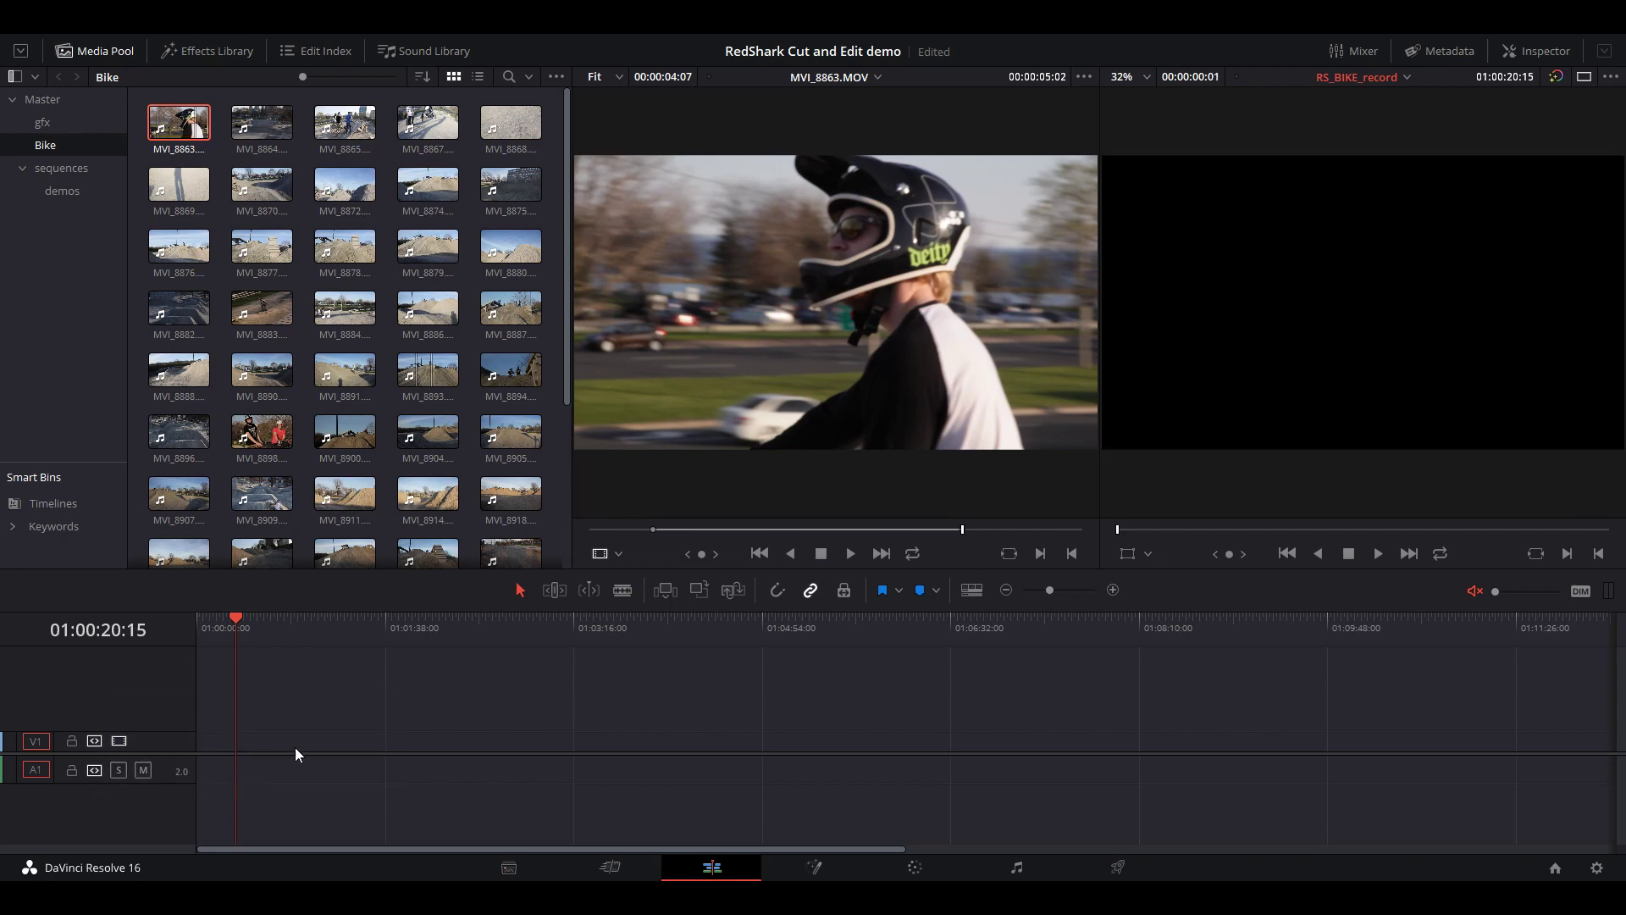
{"action": "left_click", "coordinate": [616, 869]}
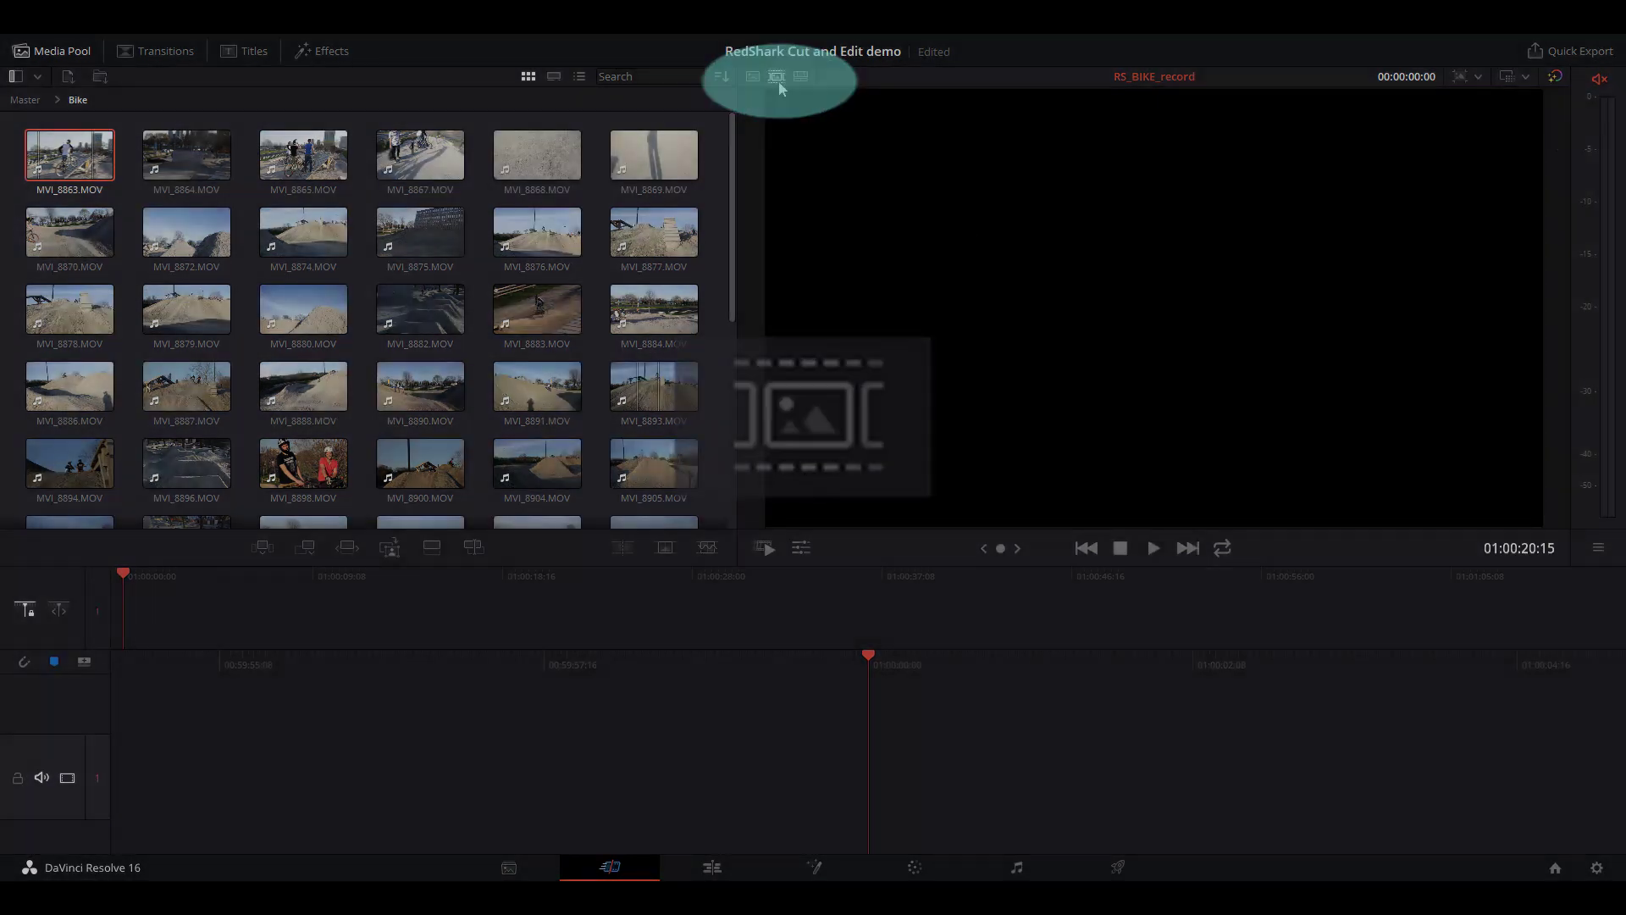
Show the Bike bin's clips as one continuous source tape and scrub around its beginning.
{"action": "left_click", "coordinate": [777, 77]}
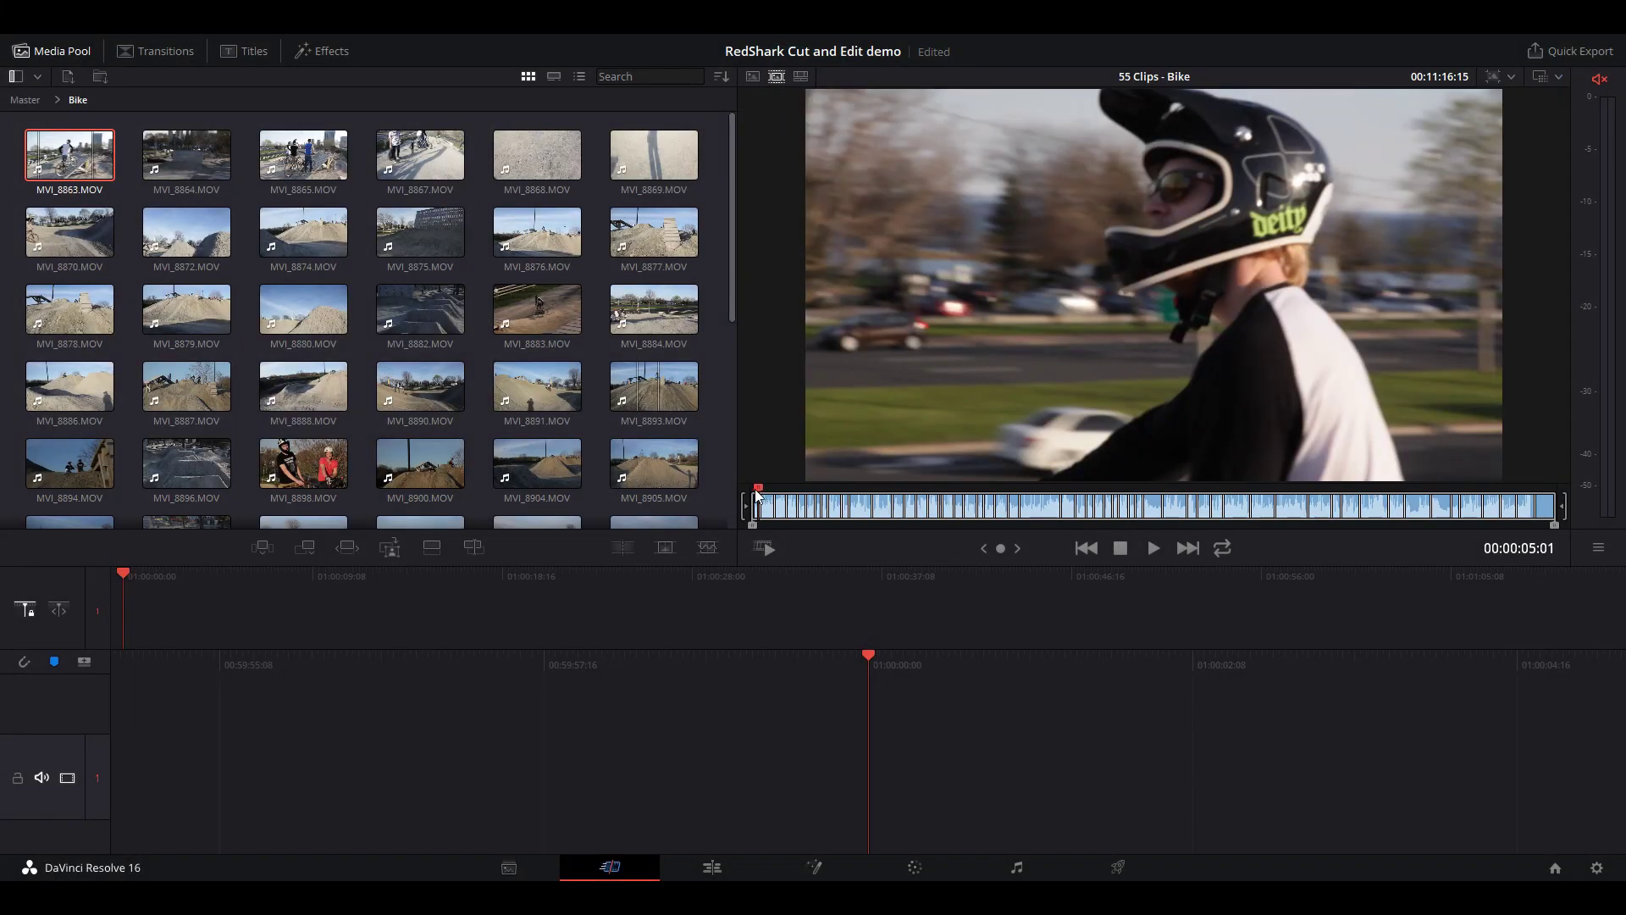
{"action": "left_click_drag", "start_coordinate": [757, 488], "coordinate": [726, 485]}
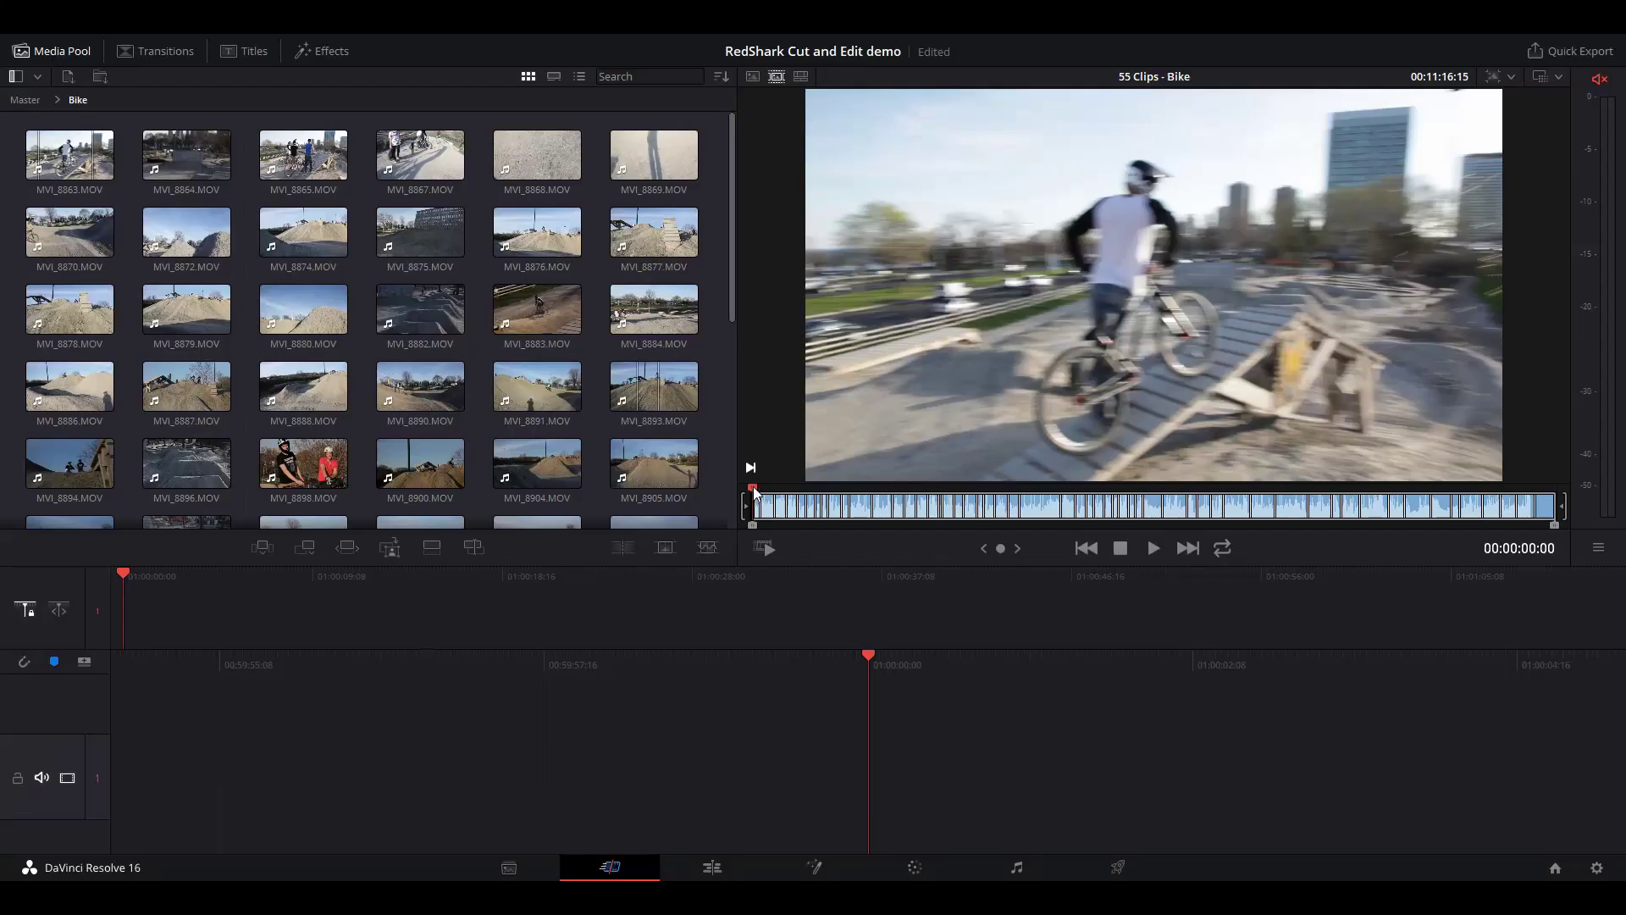
{"action": "key", "text": "space"}
{"action": "left_click_drag", "start_coordinate": [757, 488], "coordinate": [833, 508]}
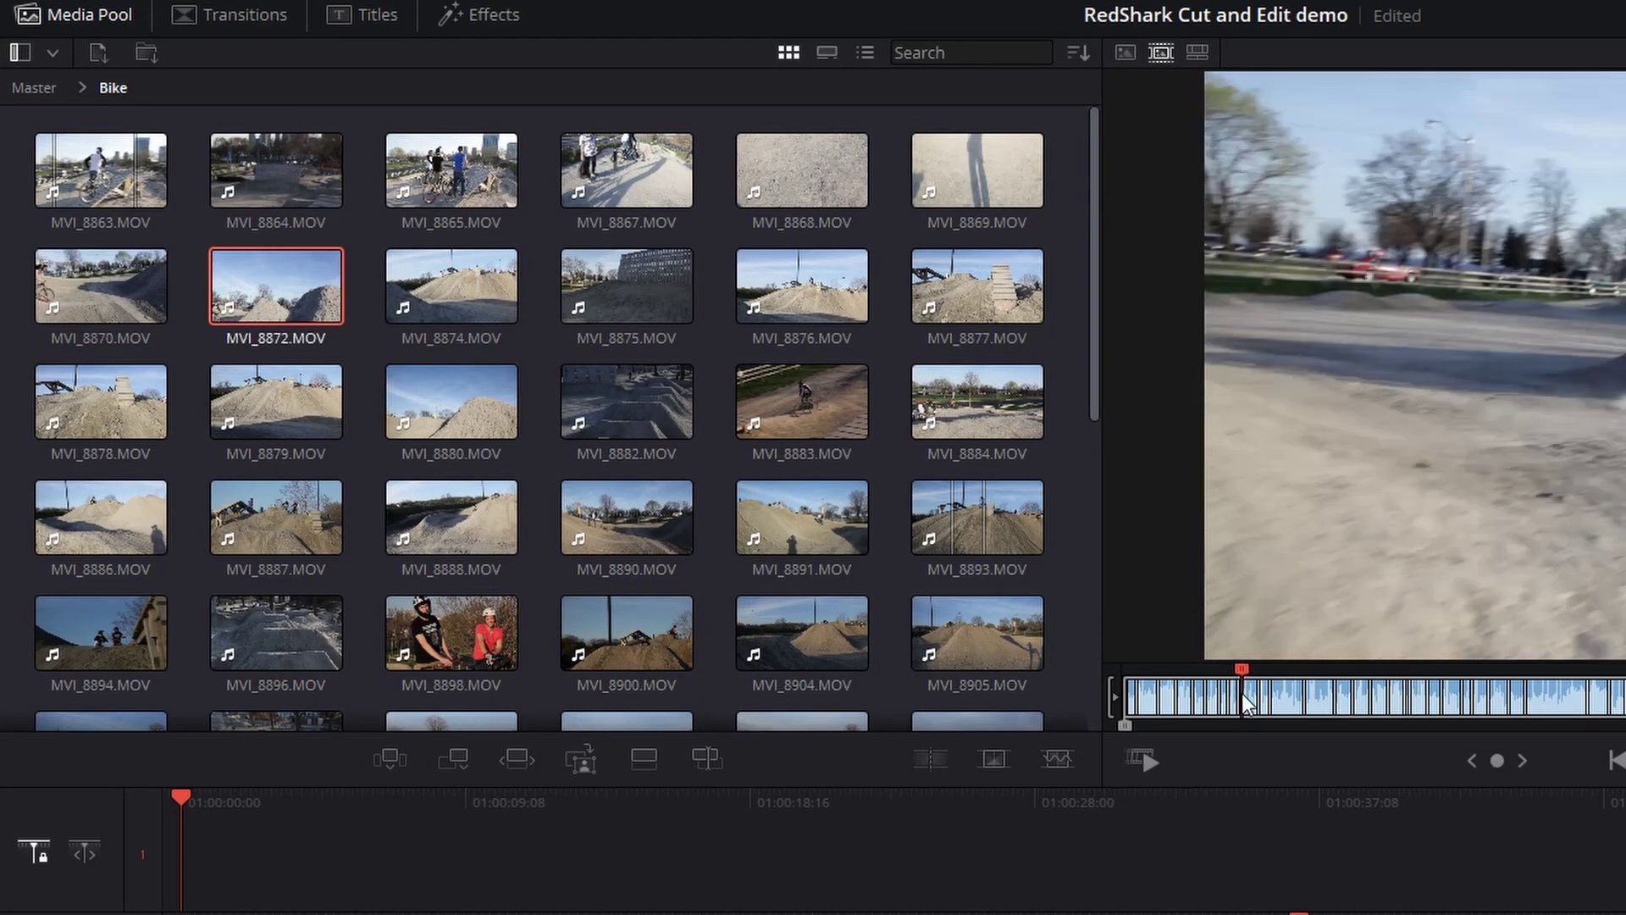
{"action": "left_click_drag", "start_coordinate": [1243, 691], "coordinate": [1249, 695]}
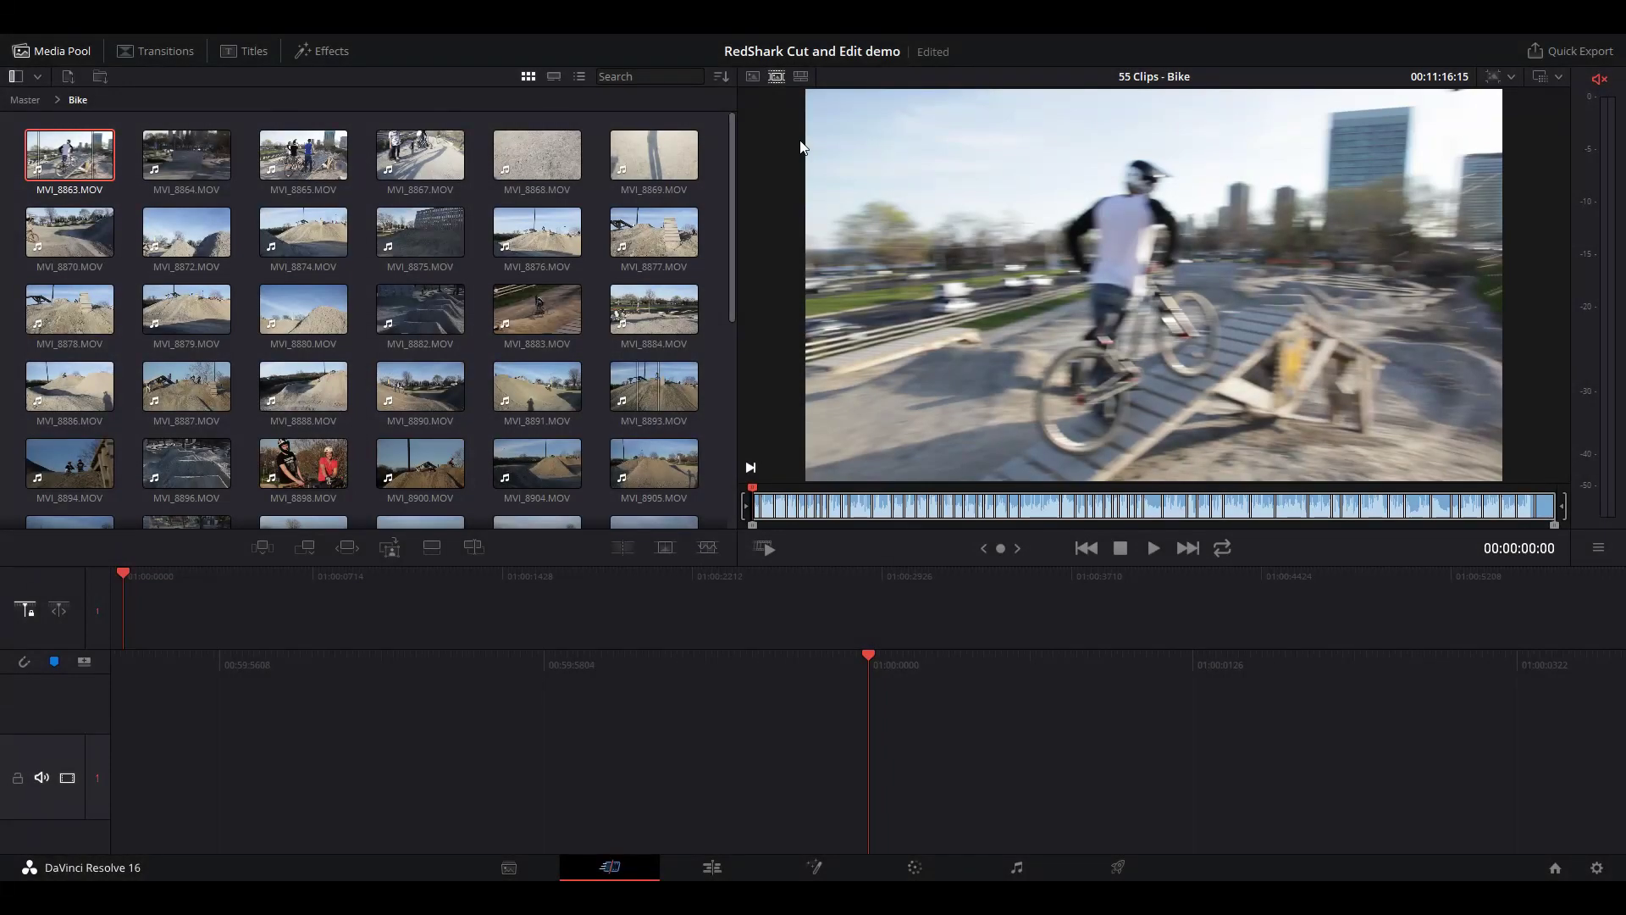
Play the source tape from the start into MVI_8865.MOV, trying the stop, play and reverse controls.
{"action": "key", "text": "space"}
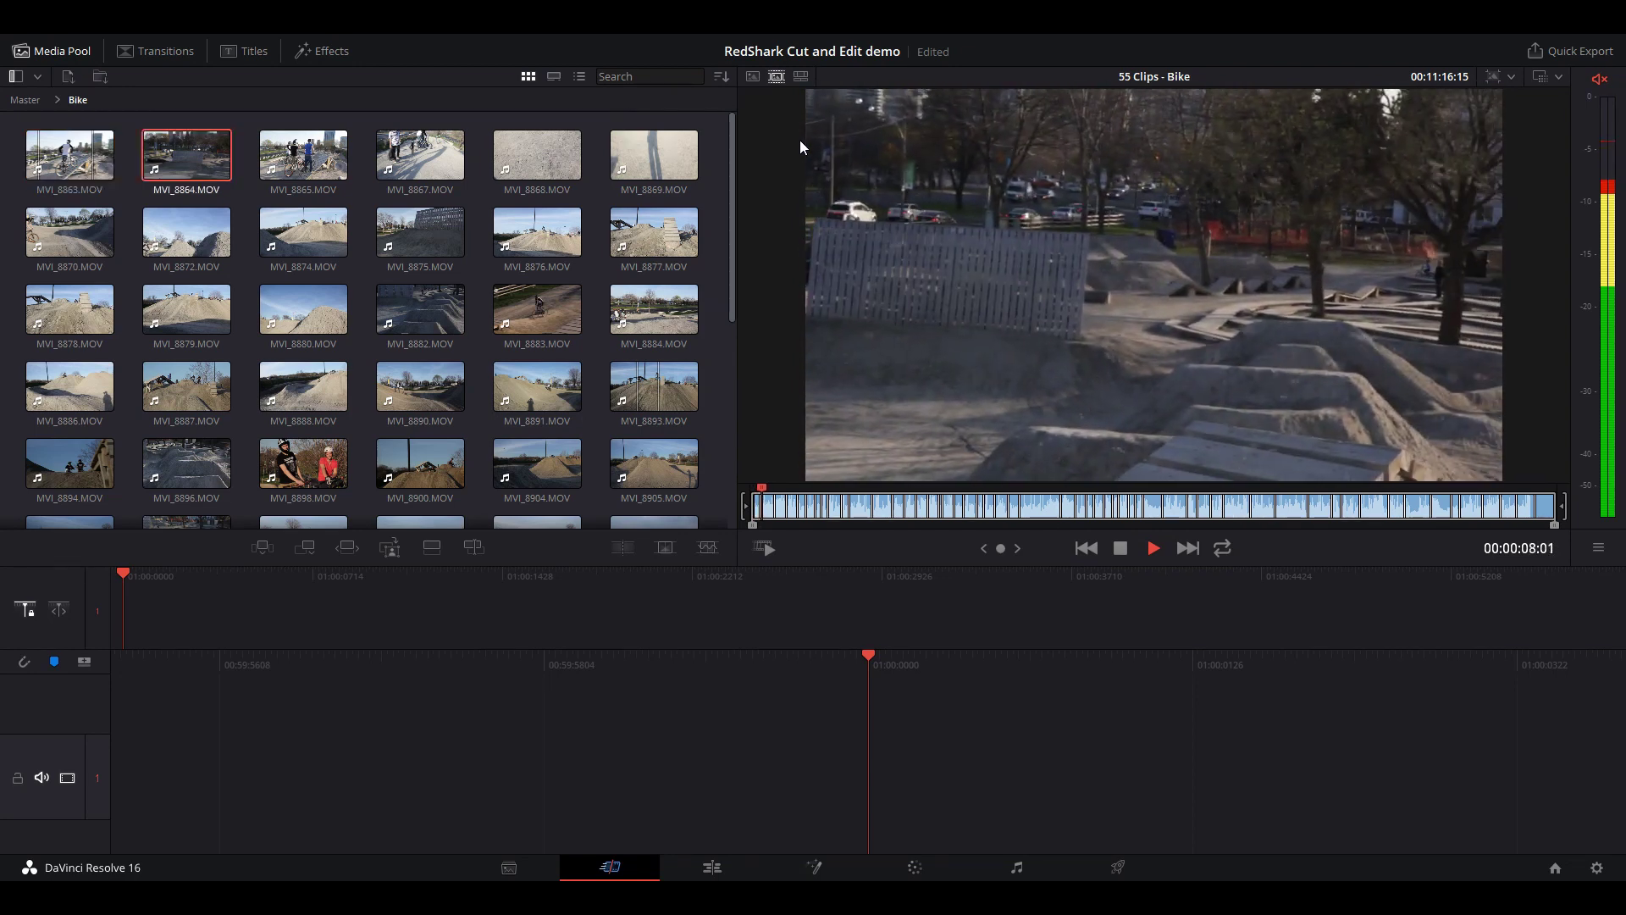
{"action": "key", "text": "k"}
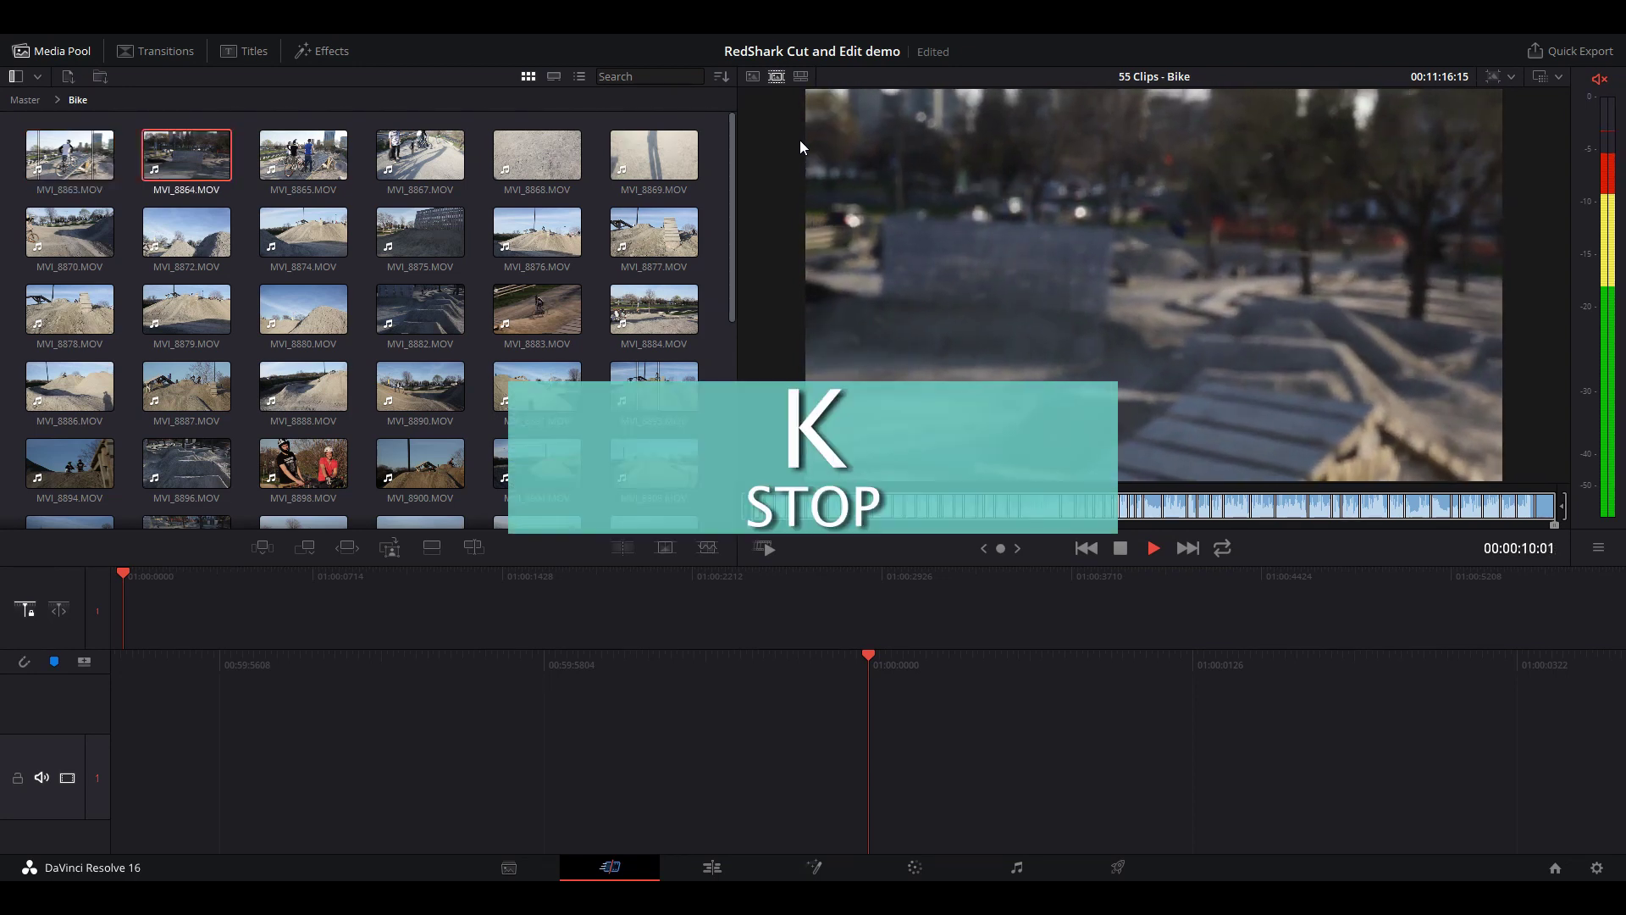
{"action": "key", "text": "l"}
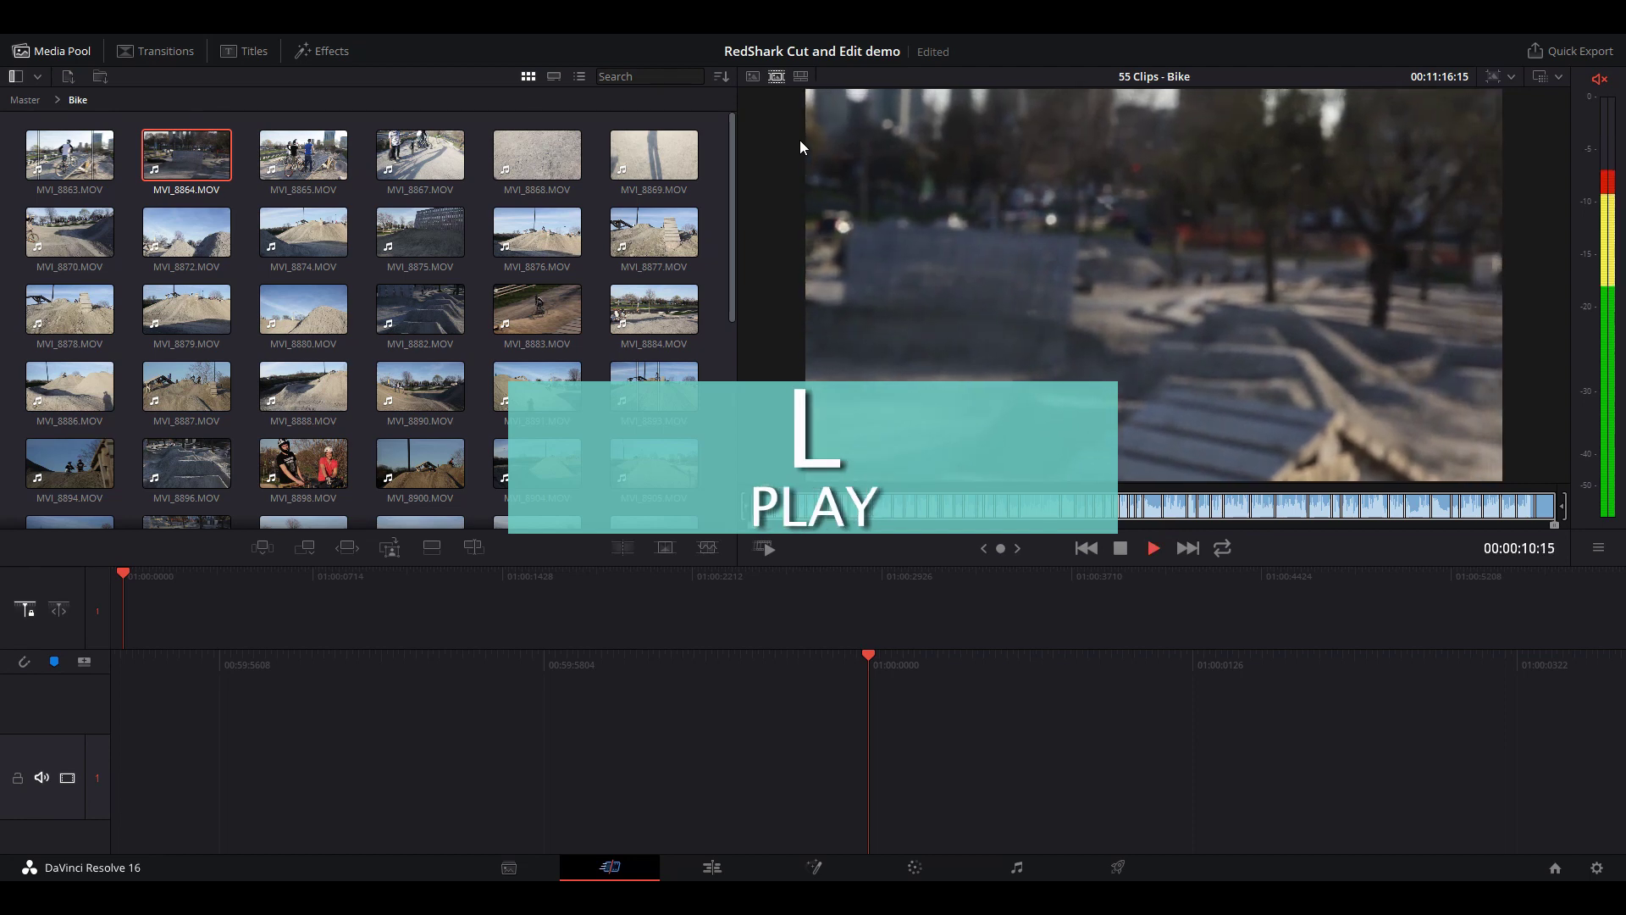
{"action": "key", "text": "j"}
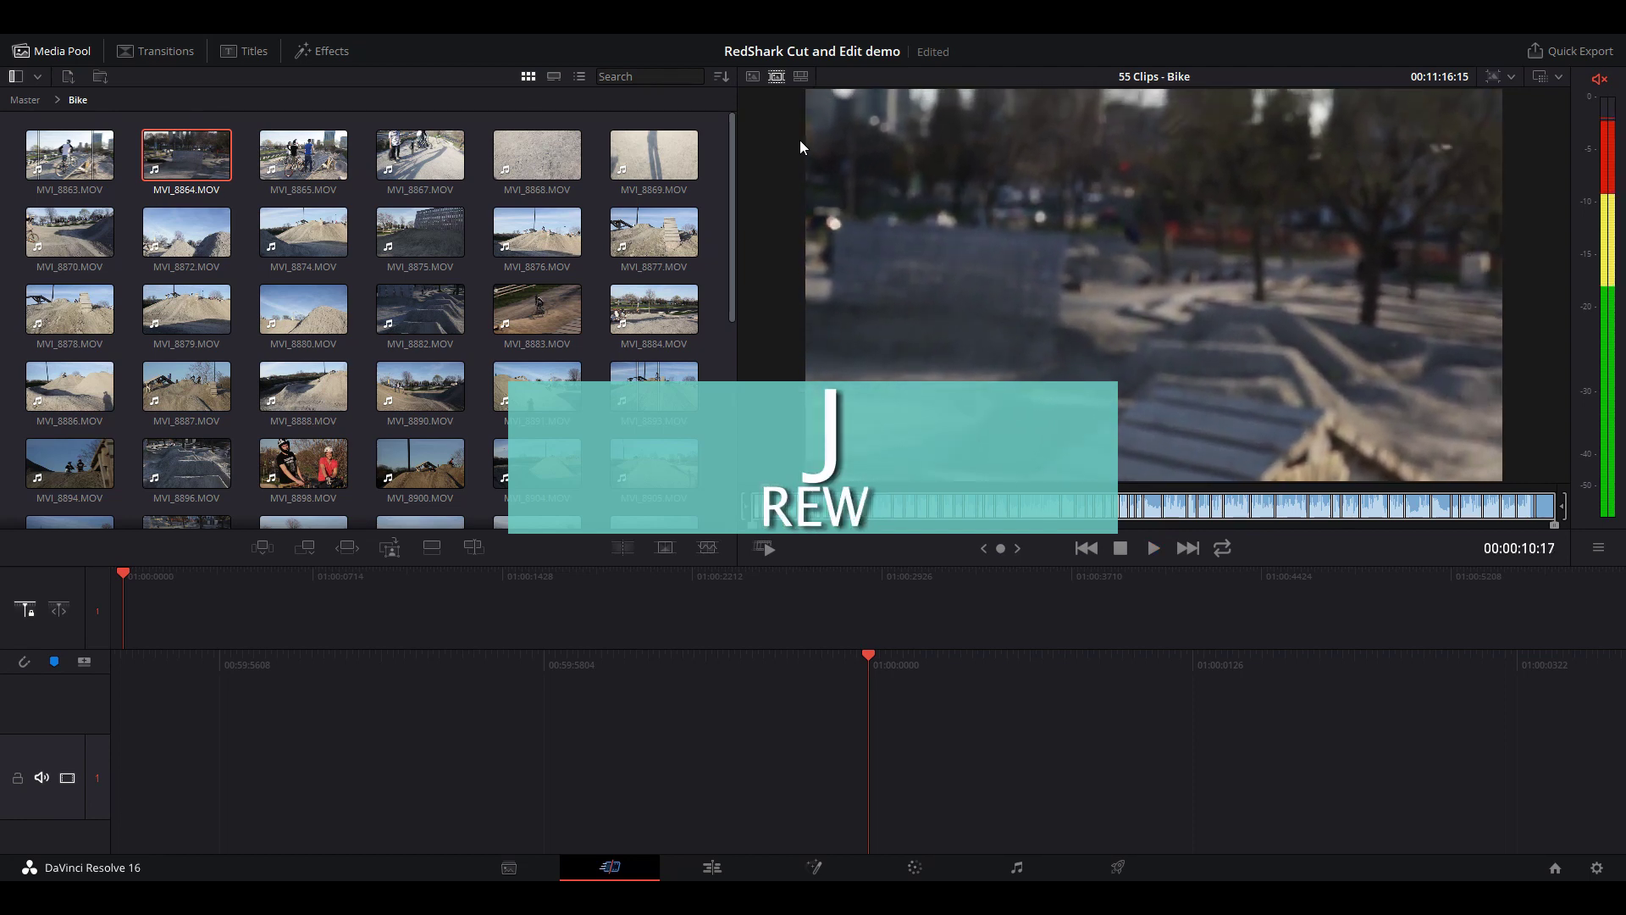
{"action": "key", "text": "l"}
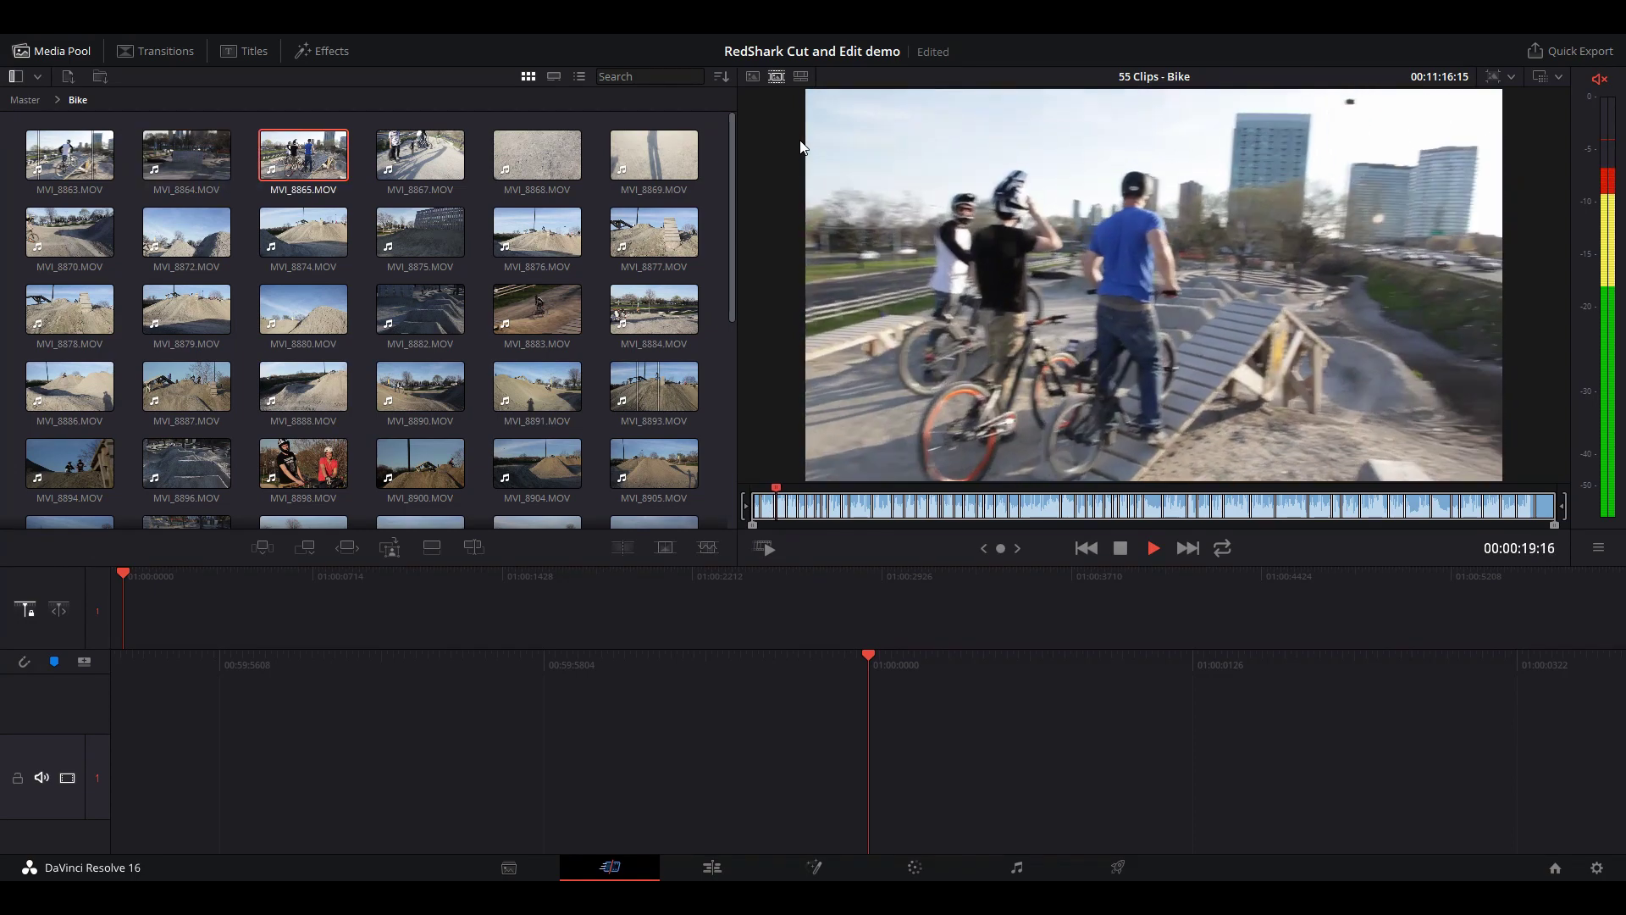
Shuttle the source tape to 00:00:20:08 in MVI_8865.MOV and mark the In point there.
{"action": "key", "text": "space"}
{"action": "key", "text": "j"}
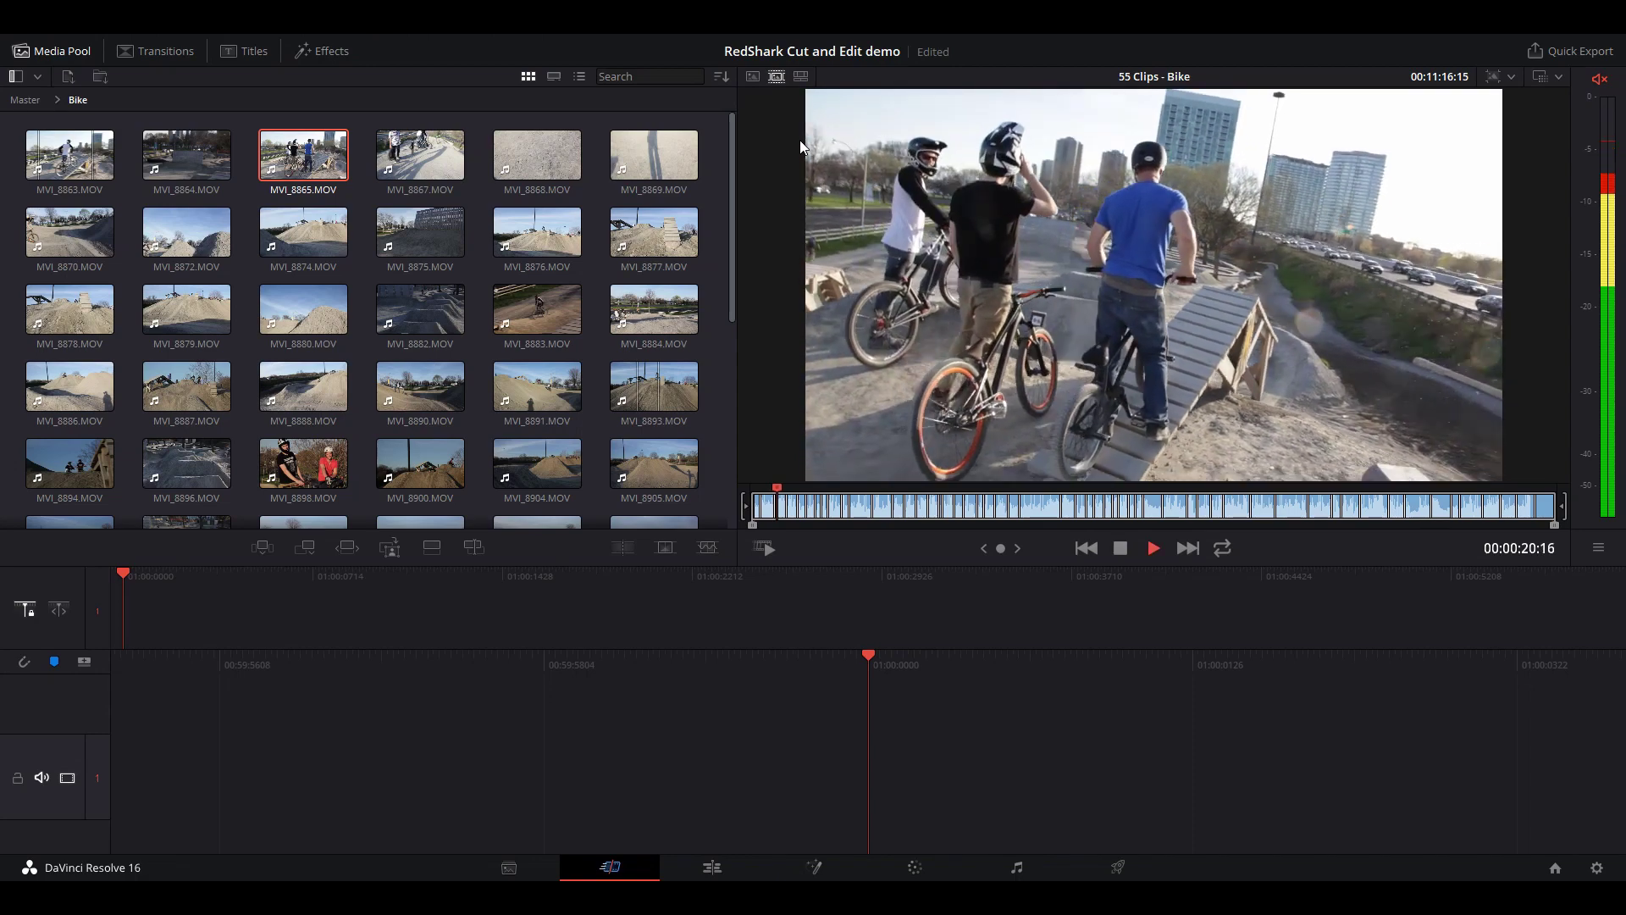
{"action": "key", "text": "j"}
{"action": "key", "text": "k"}
{"action": "key", "text": "j"}
{"action": "key", "text": "k"}
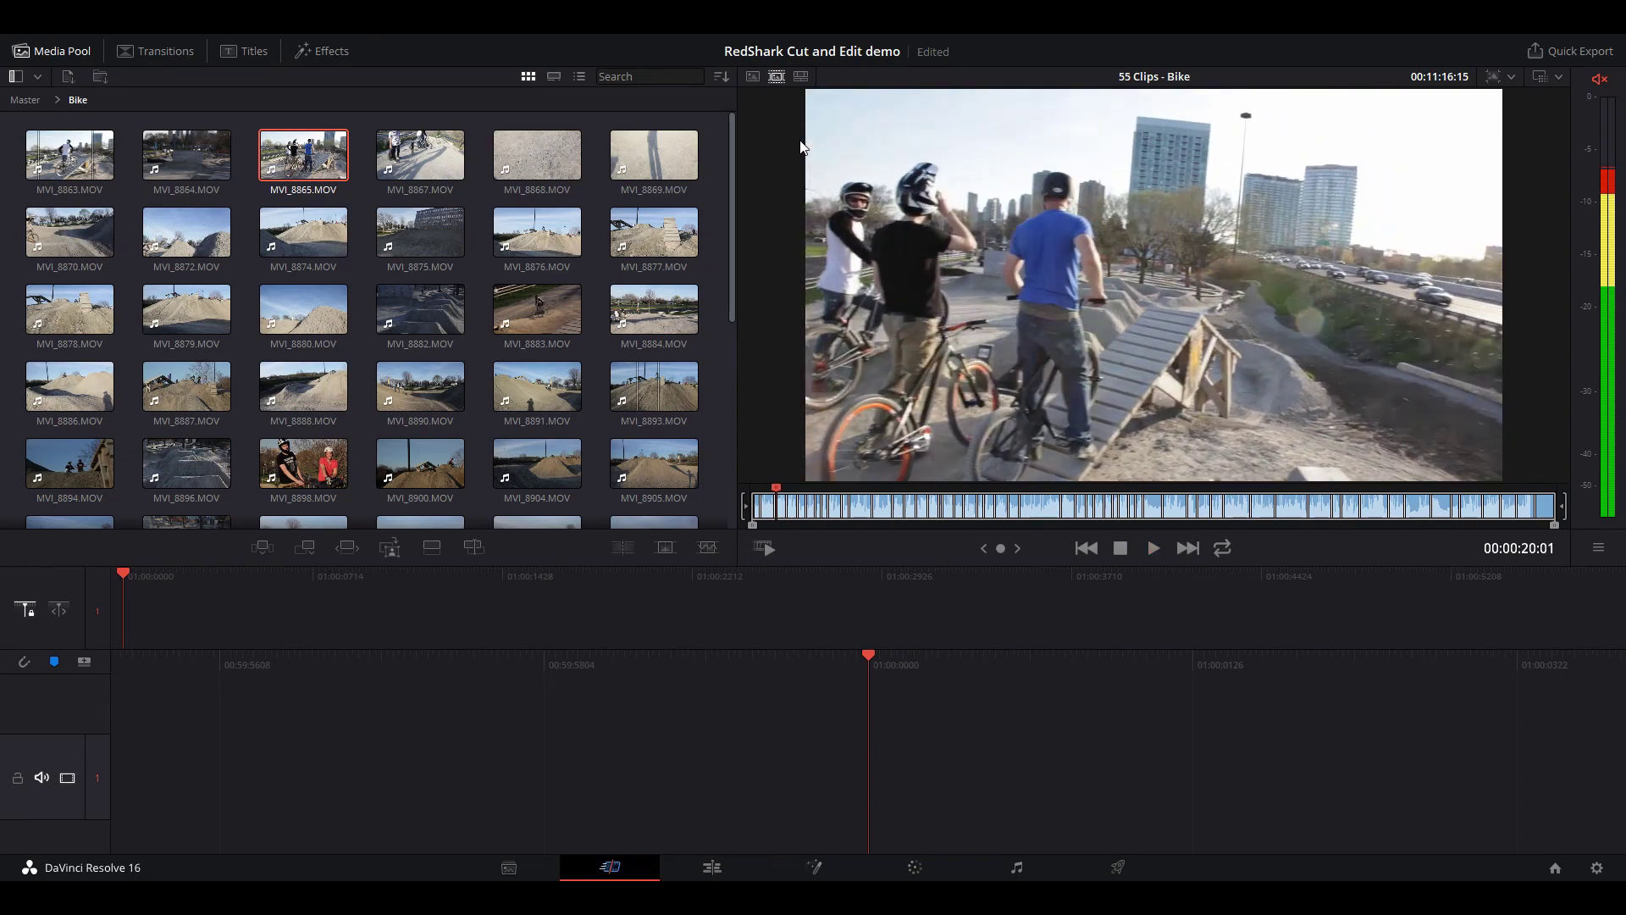
{"action": "key", "text": "l"}
{"action": "key", "text": "k"}
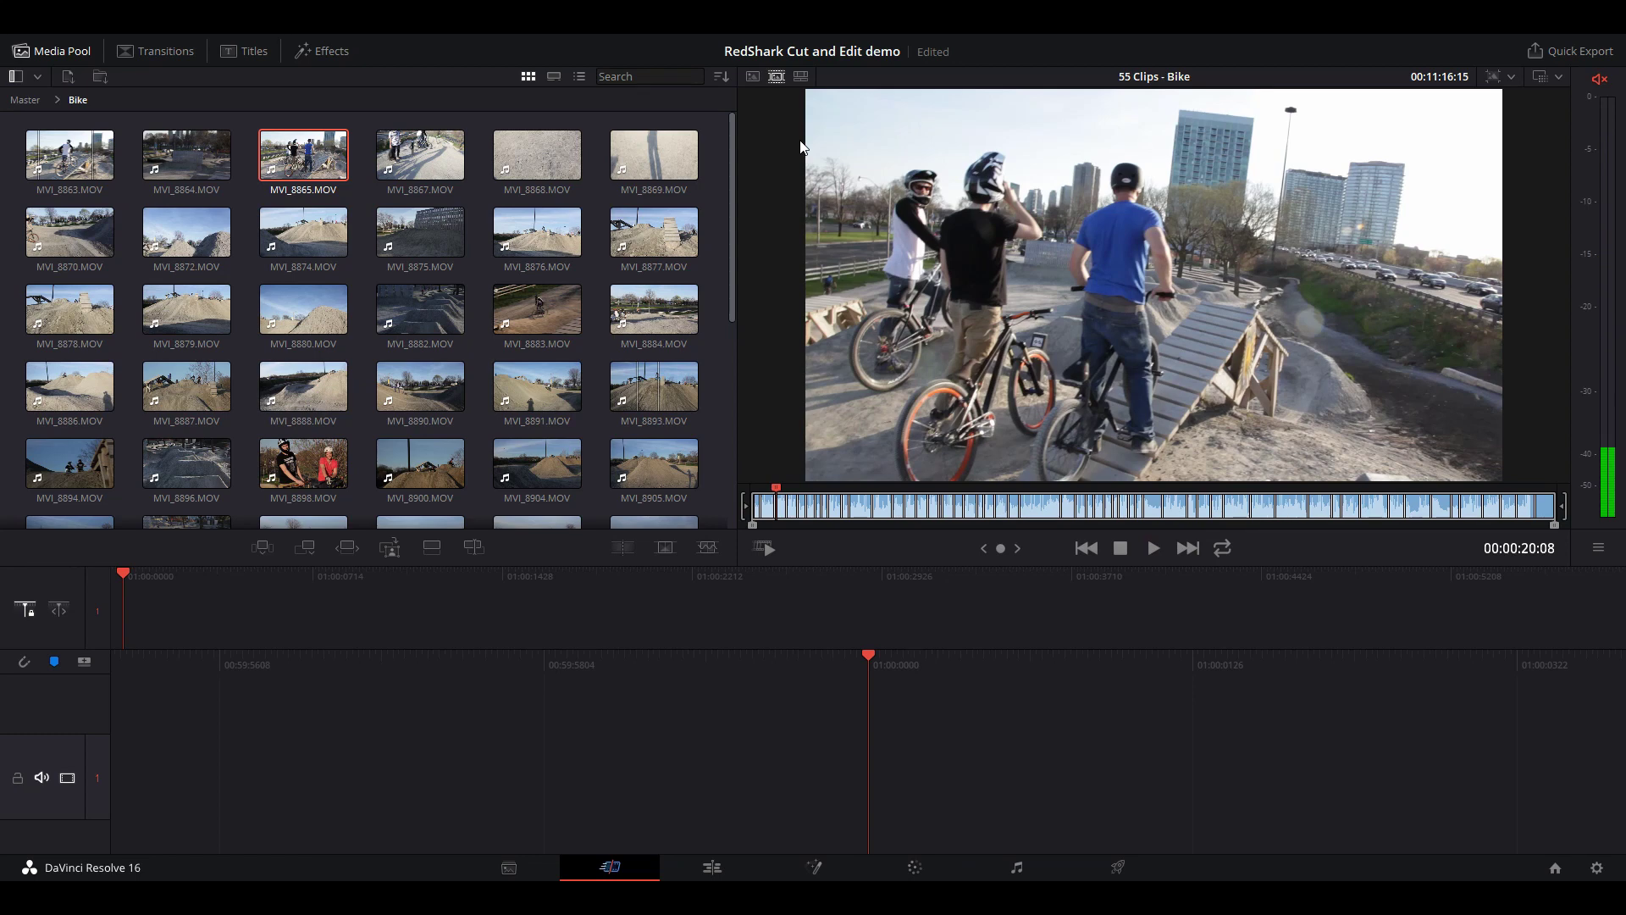
{"action": "key", "text": "i"}
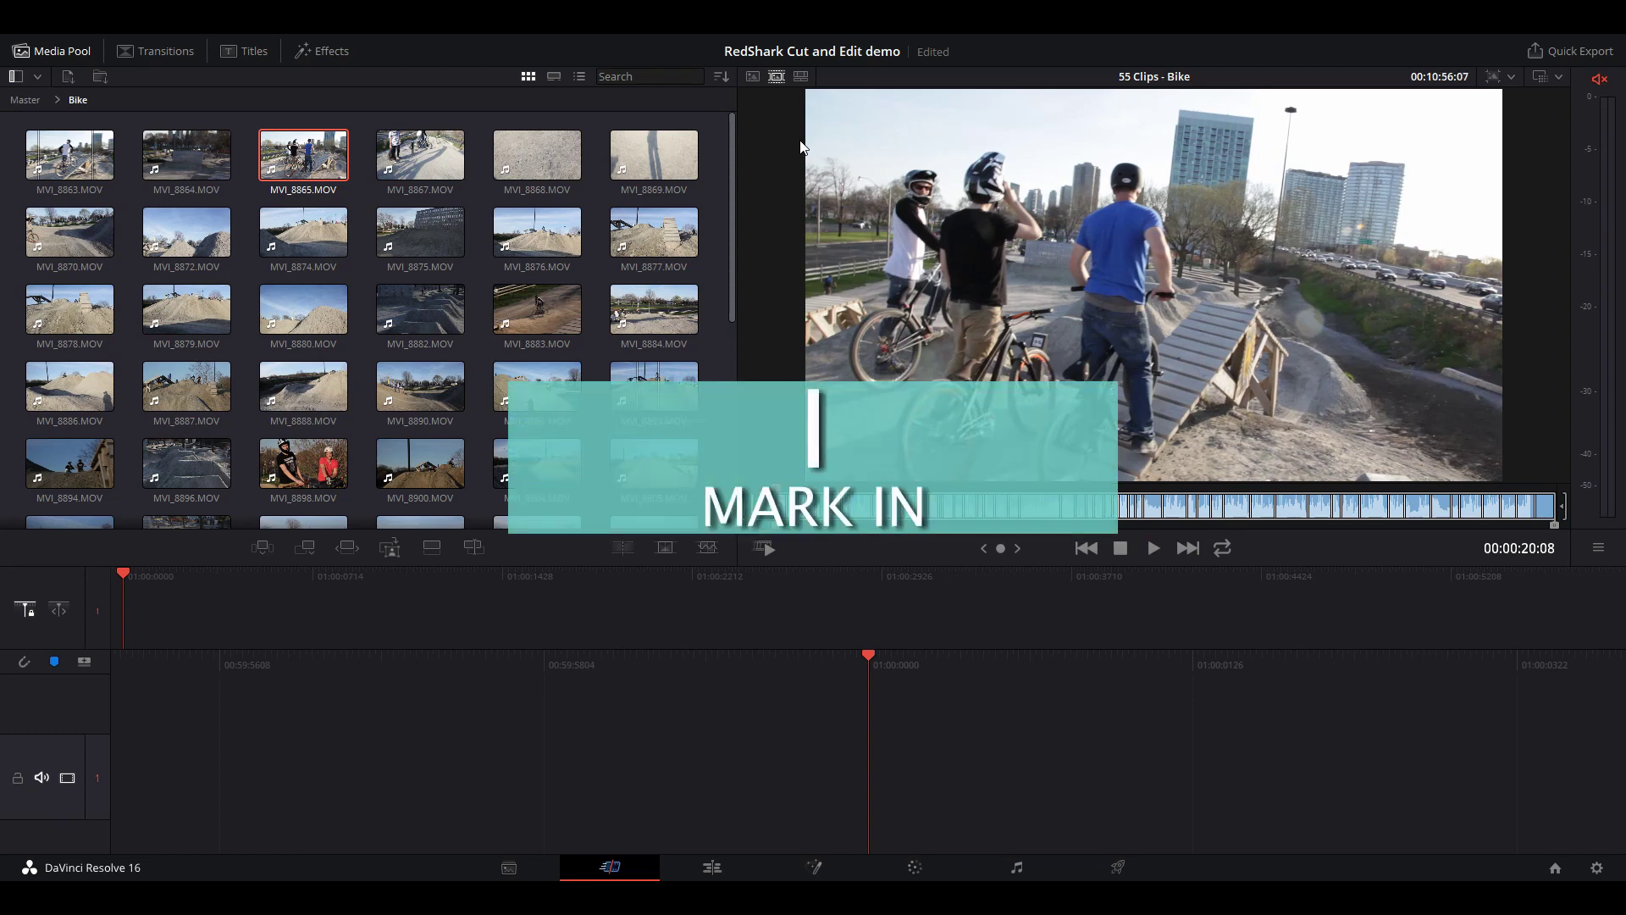
Play MVI_8865.MOV on to 00:00:24:20 and mark the Out point there.
{"action": "key", "text": "space"}
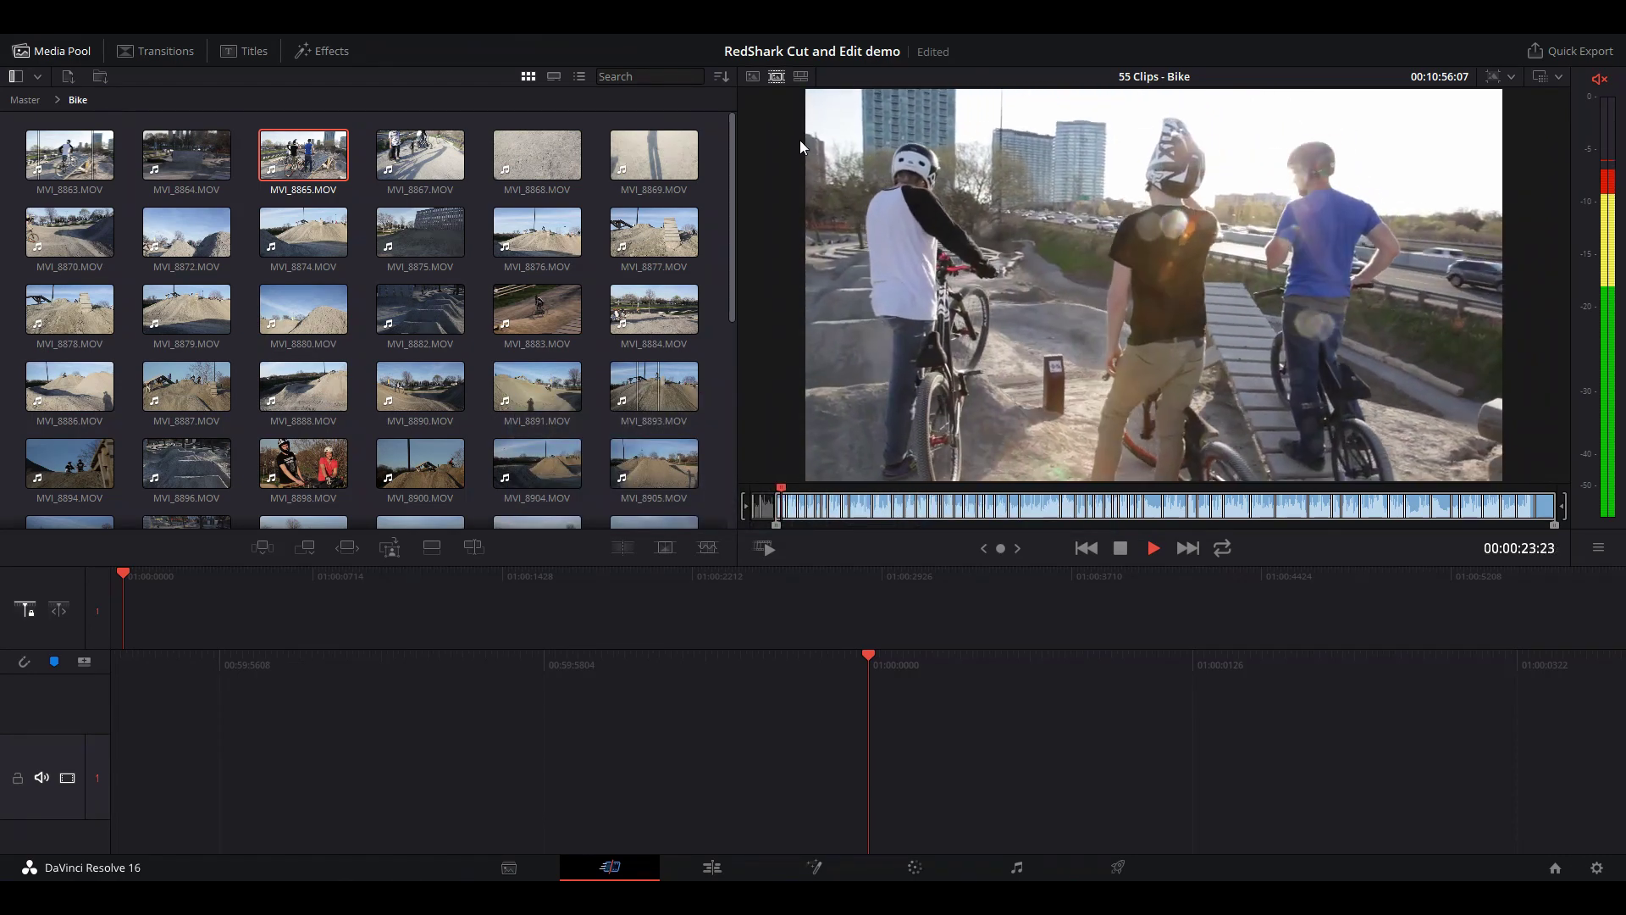
{"action": "key", "text": "space"}
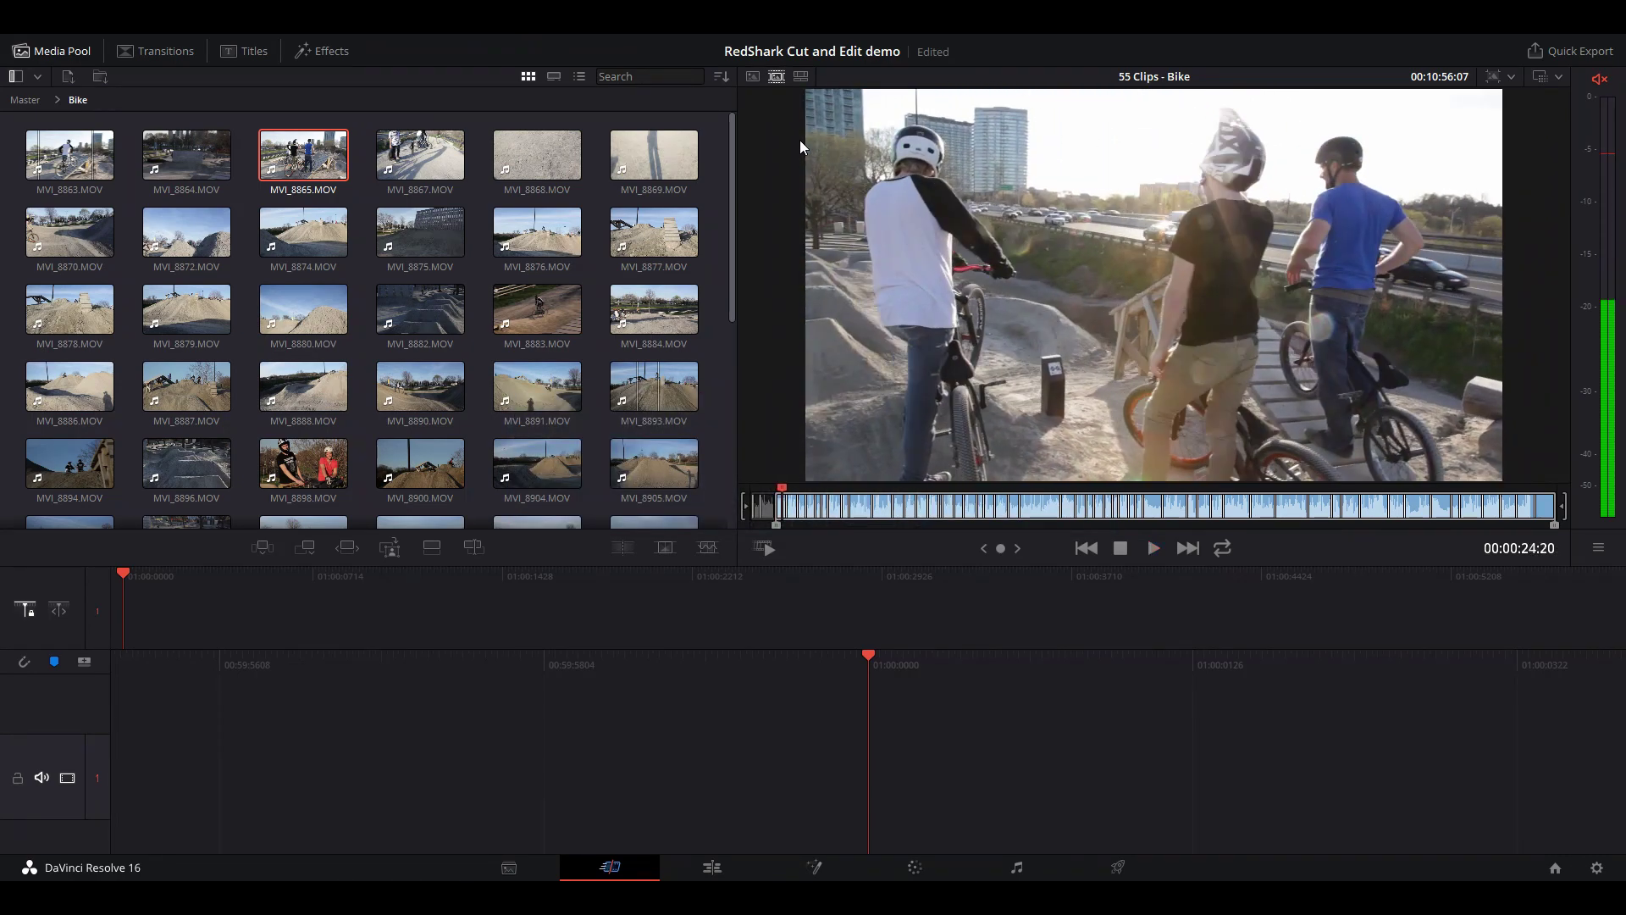
{"action": "key", "text": "o"}
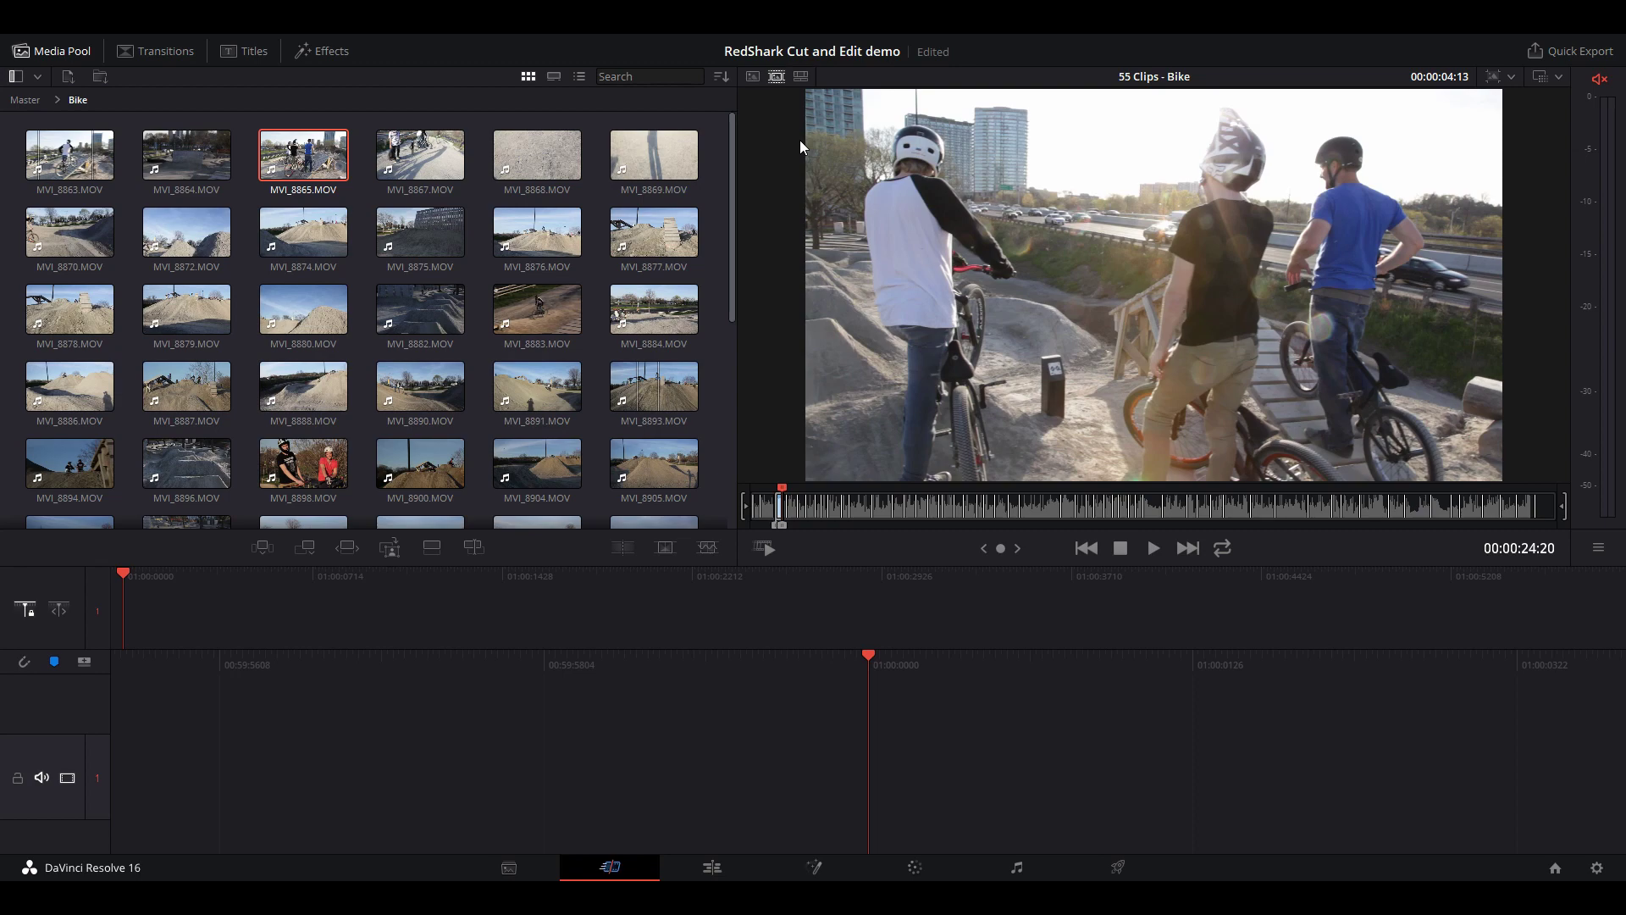
Review the marked range of MVI_8865.MOV, append it to the end of the timeline and scrub the timeline to 01:00:01;26.
{"action": "key", "text": "shift+i"}
{"action": "key", "text": "space"}
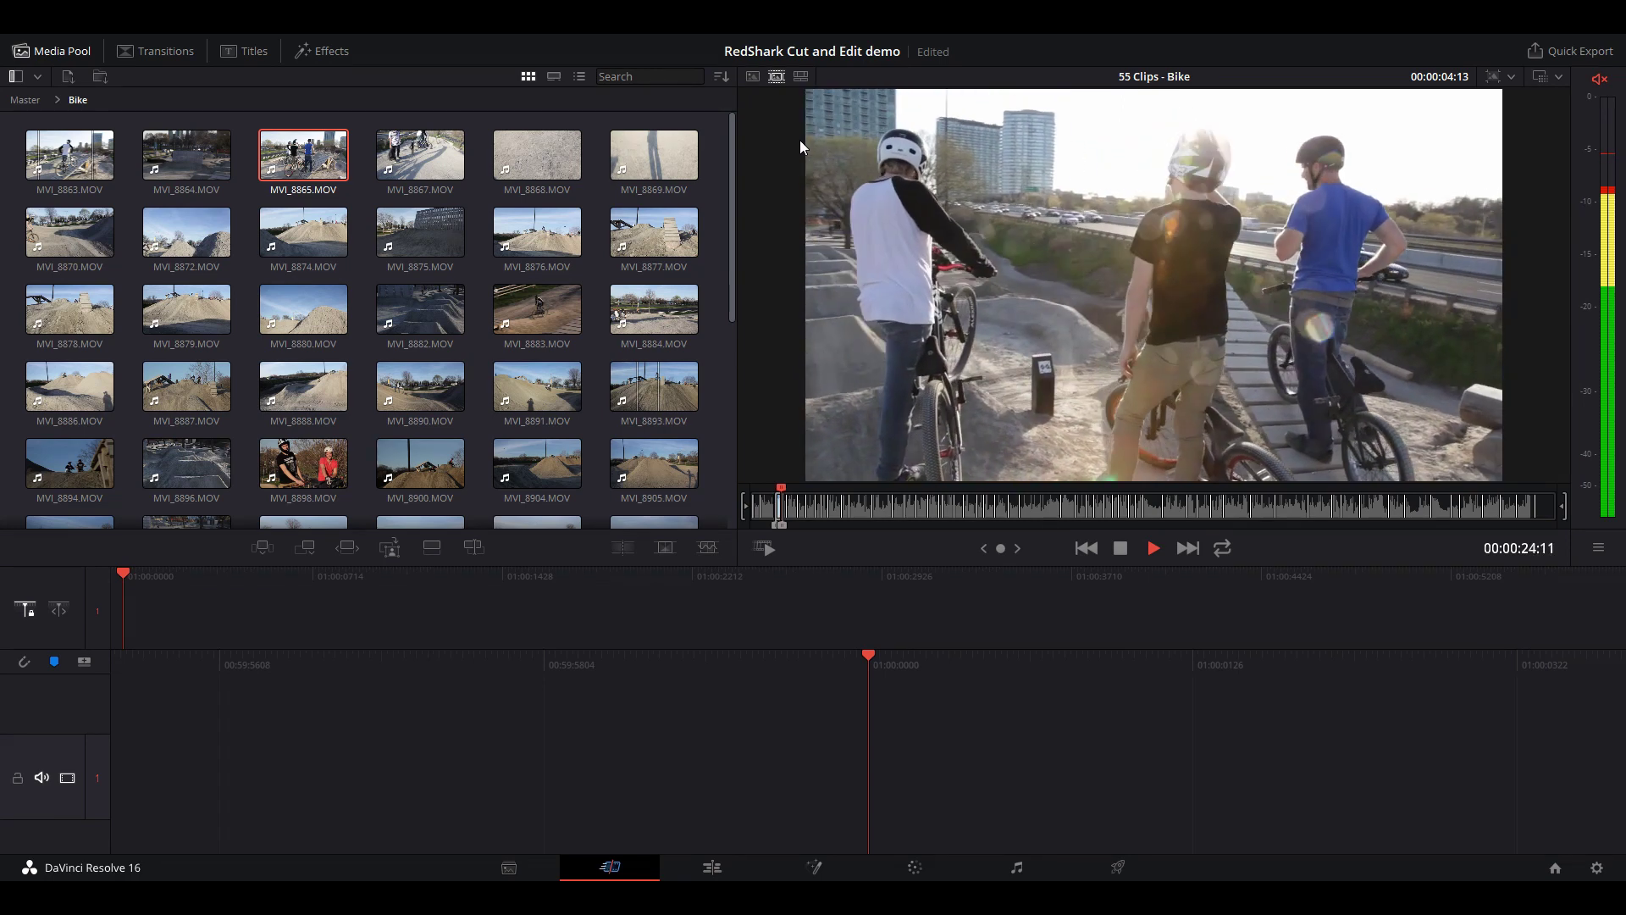
{"action": "key", "text": "space"}
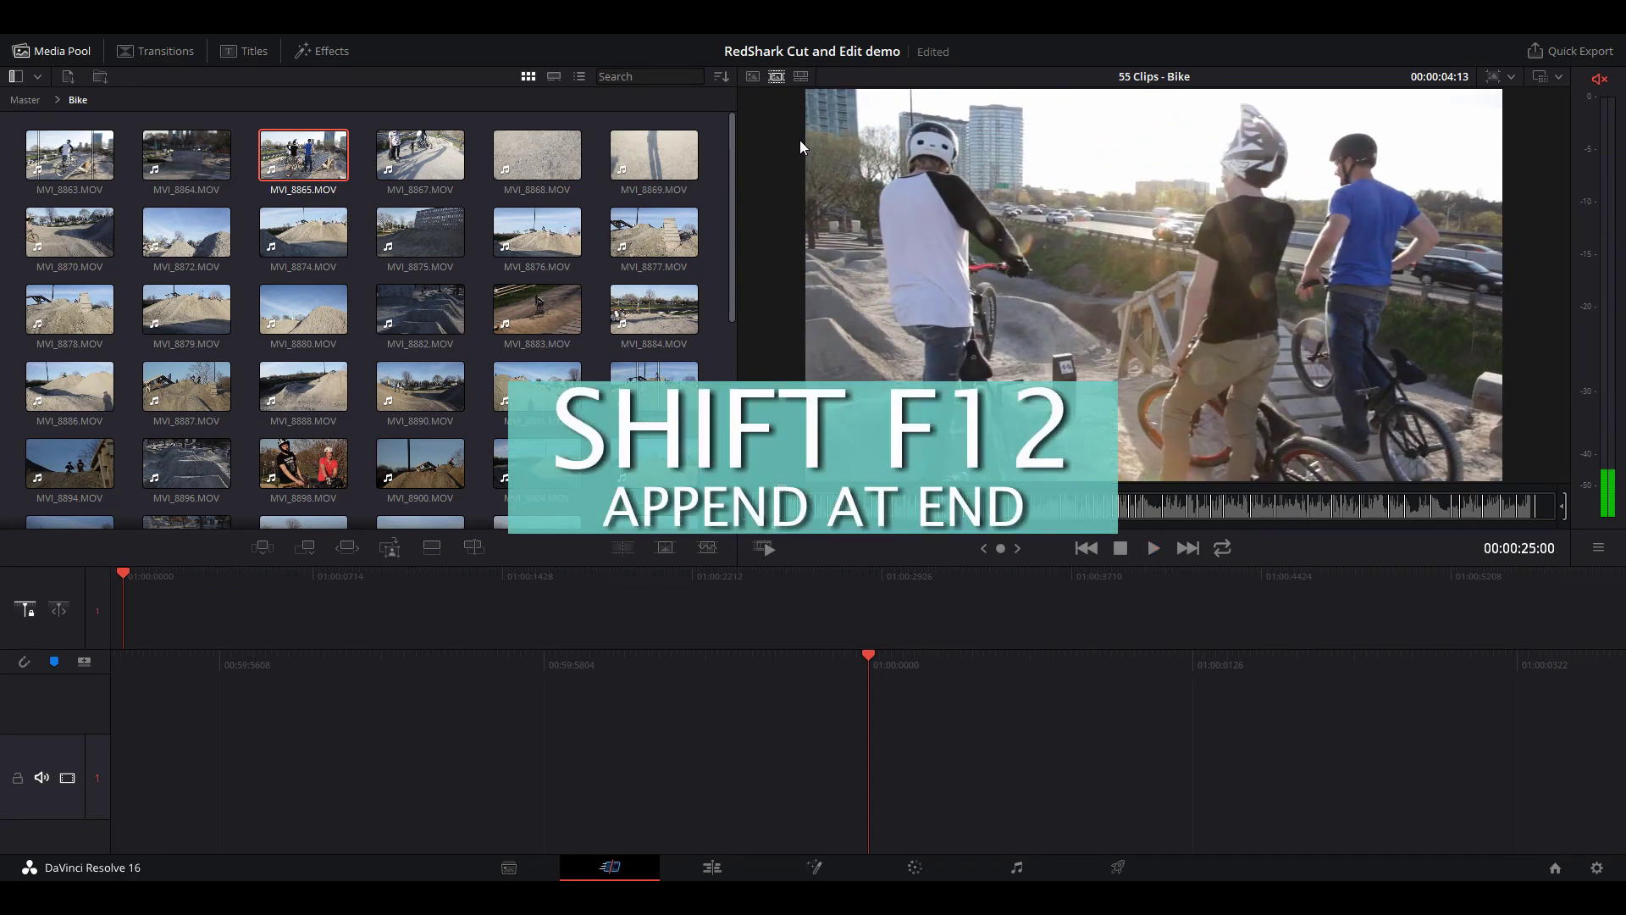
{"action": "key", "text": "shift+F12"}
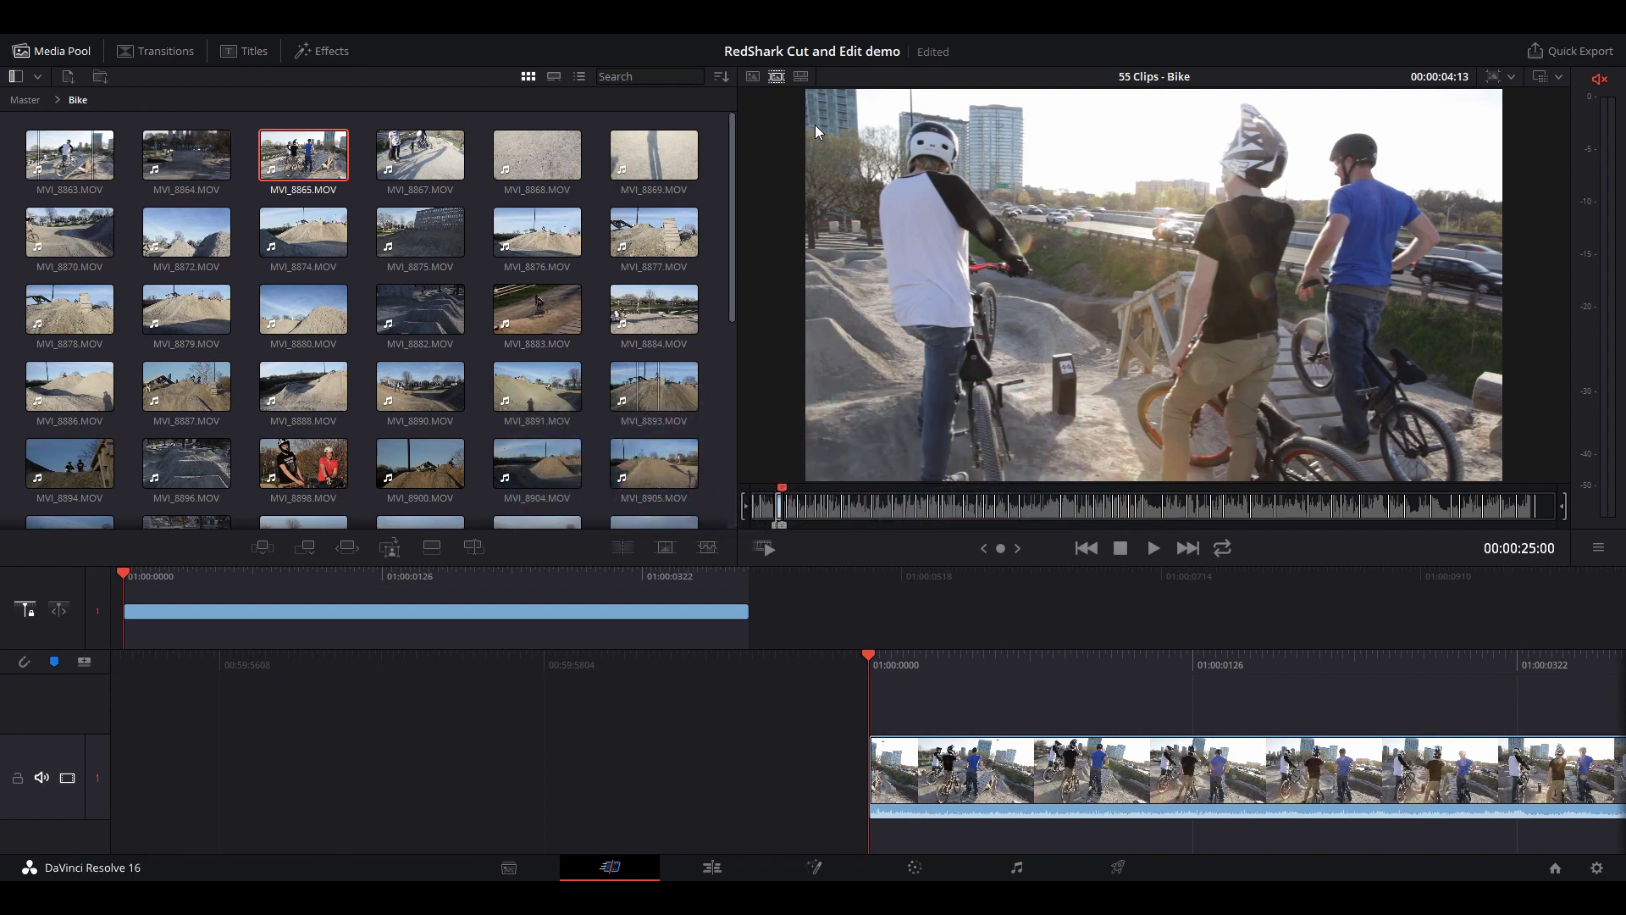
{"action": "left_click_drag", "start_coordinate": [947, 659], "coordinate": [623, 685]}
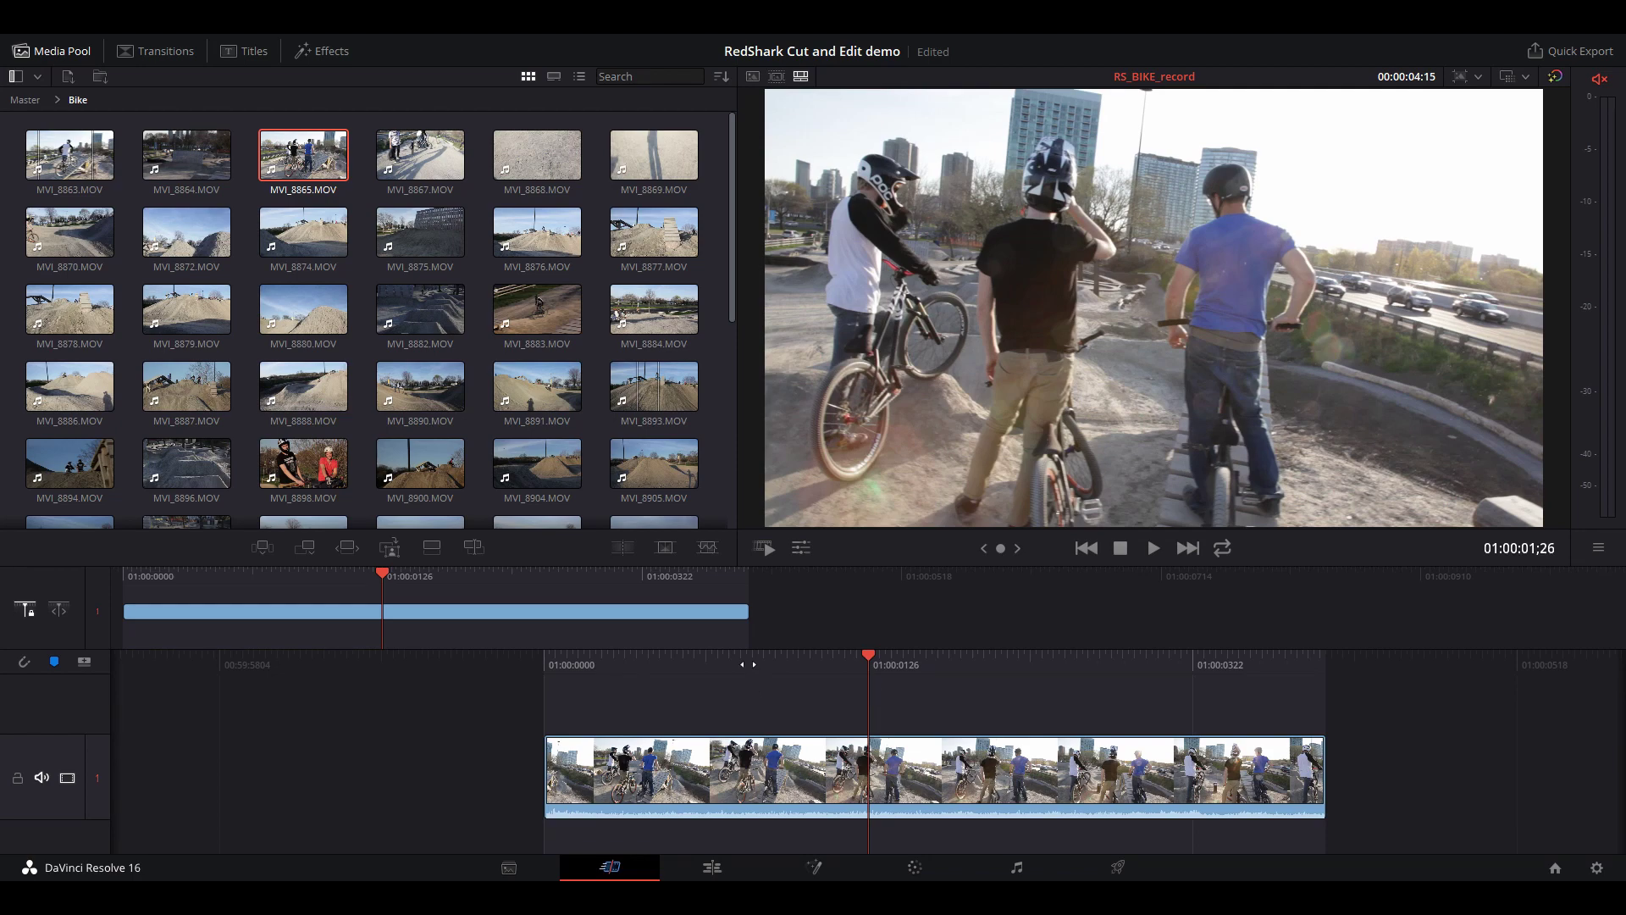
Play the timeline through from its start and return the viewer to the Bike source tape.
{"action": "key", "text": "Home"}
{"action": "key", "text": "space"}
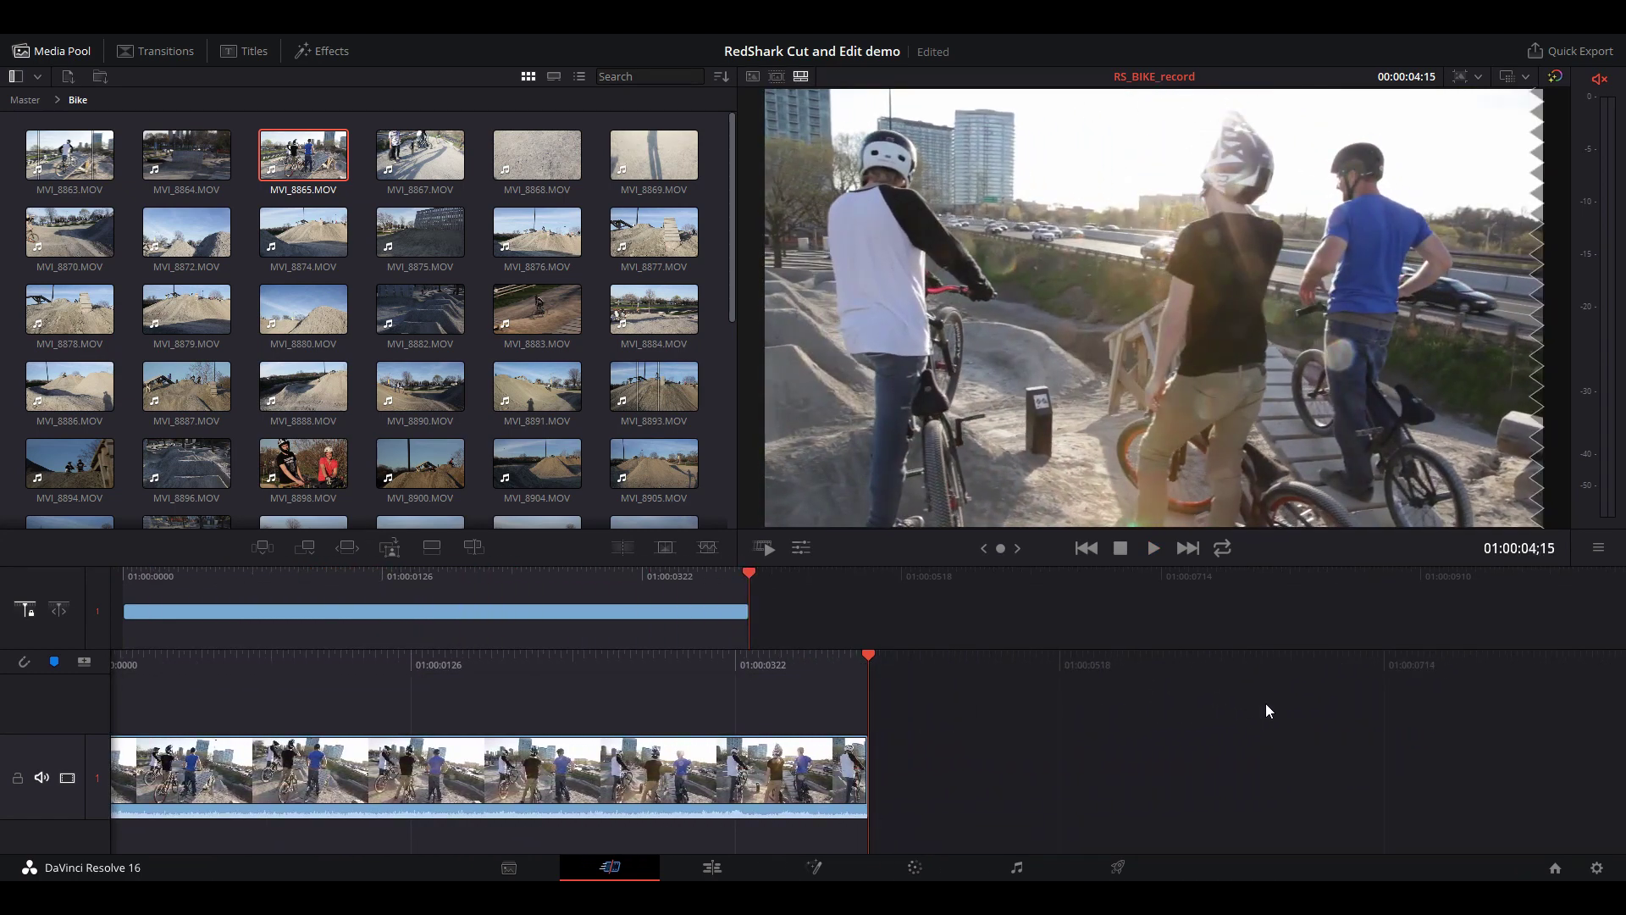
{"action": "left_click", "coordinate": [776, 76]}
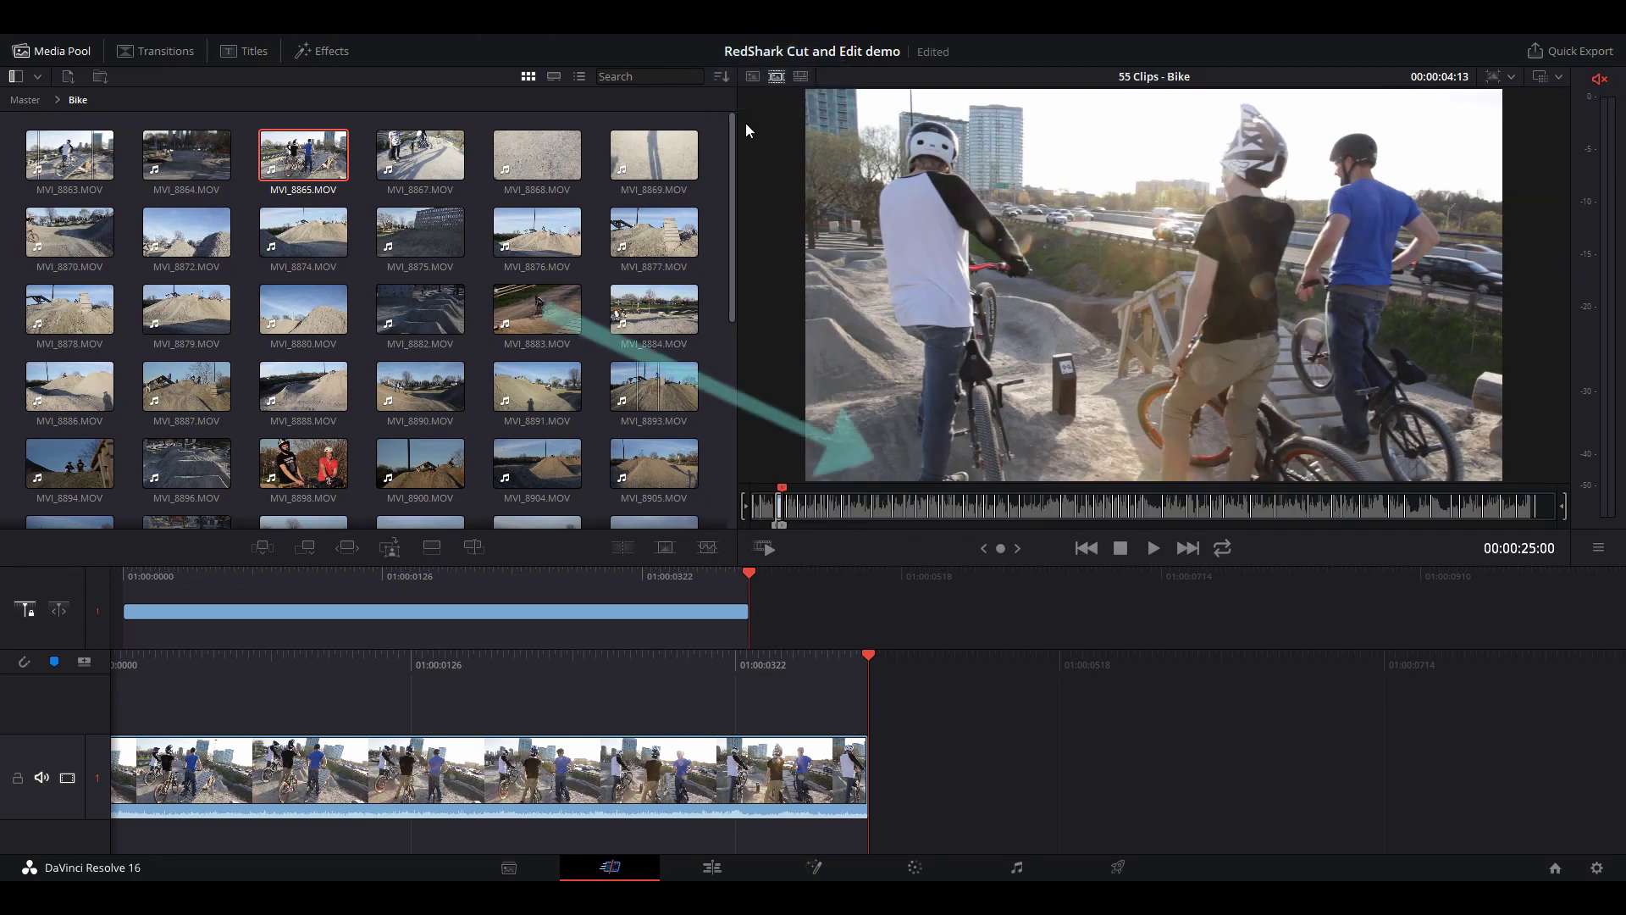
Play the source tape into MVI_8868.MOV and mark the In point at 00:00:40:12.
{"action": "key", "text": "space"}
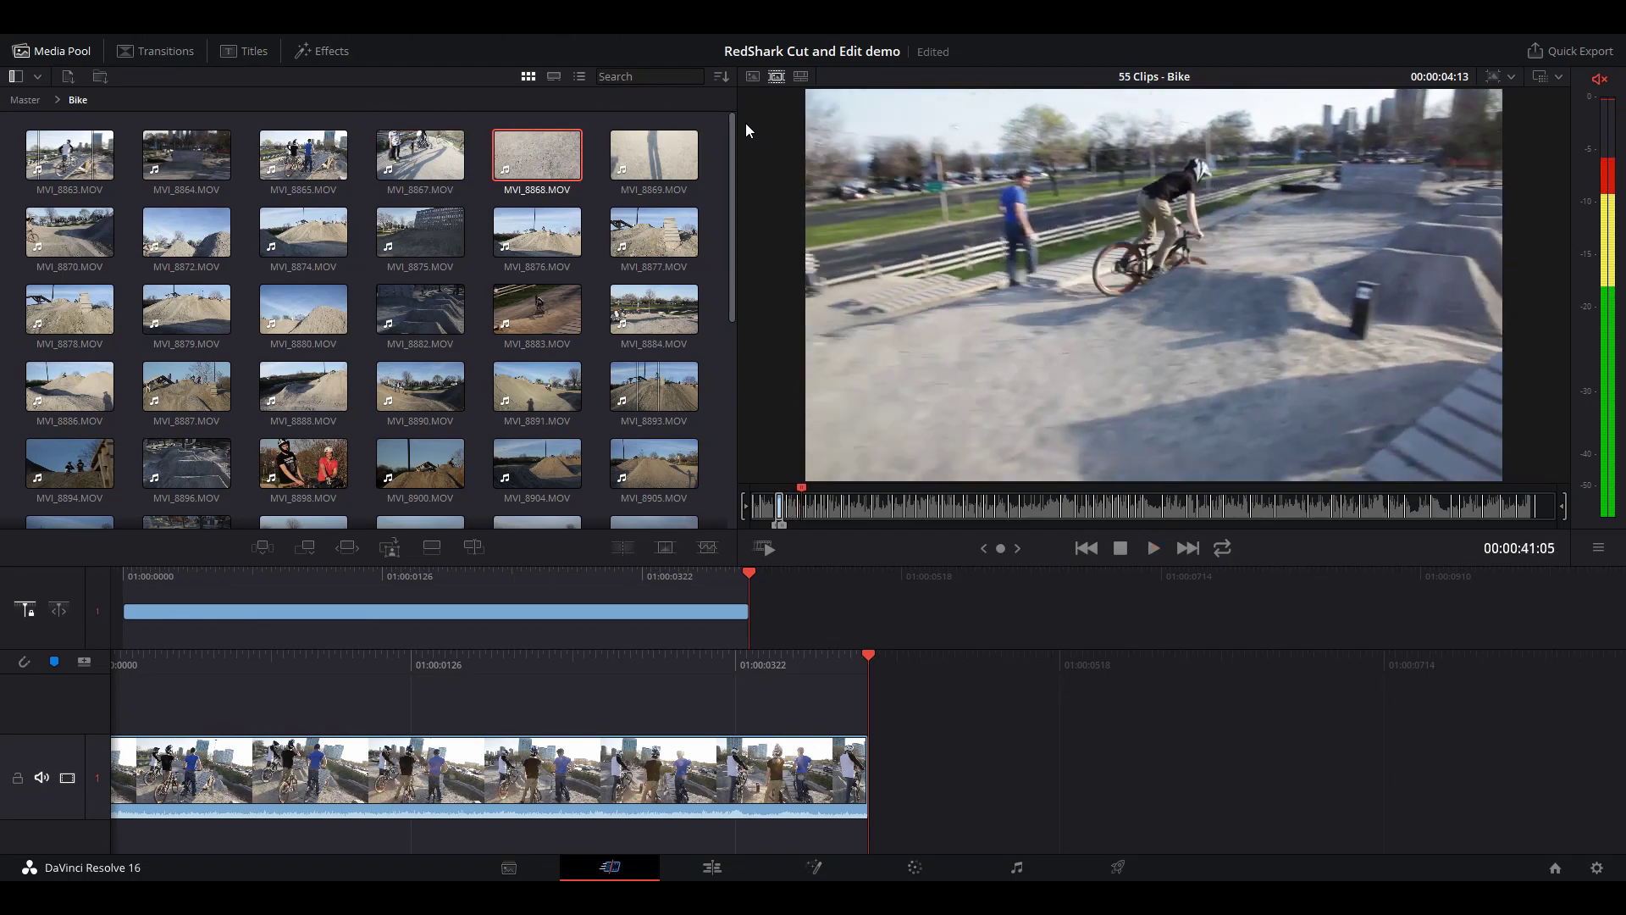
{"action": "key", "text": "space"}
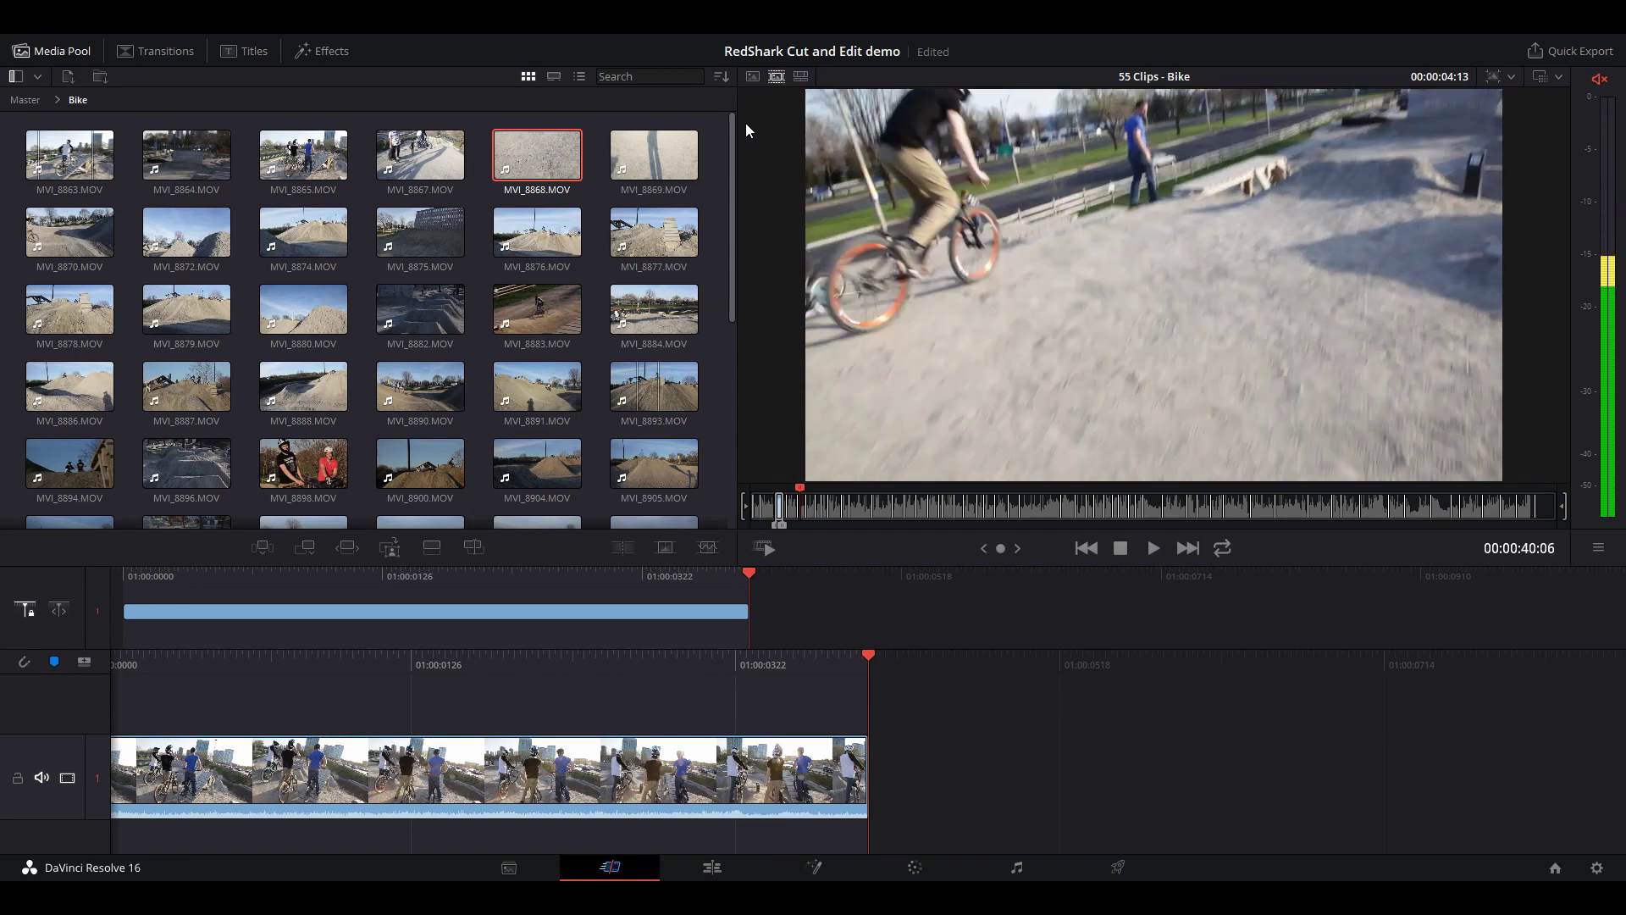
{"action": "key", "text": "Right"}
{"action": "key", "text": "Right"}
{"action": "key", "text": "Right"}
{"action": "key", "text": "Right"}
{"action": "key", "text": "Right"}
{"action": "key", "text": "Right"}
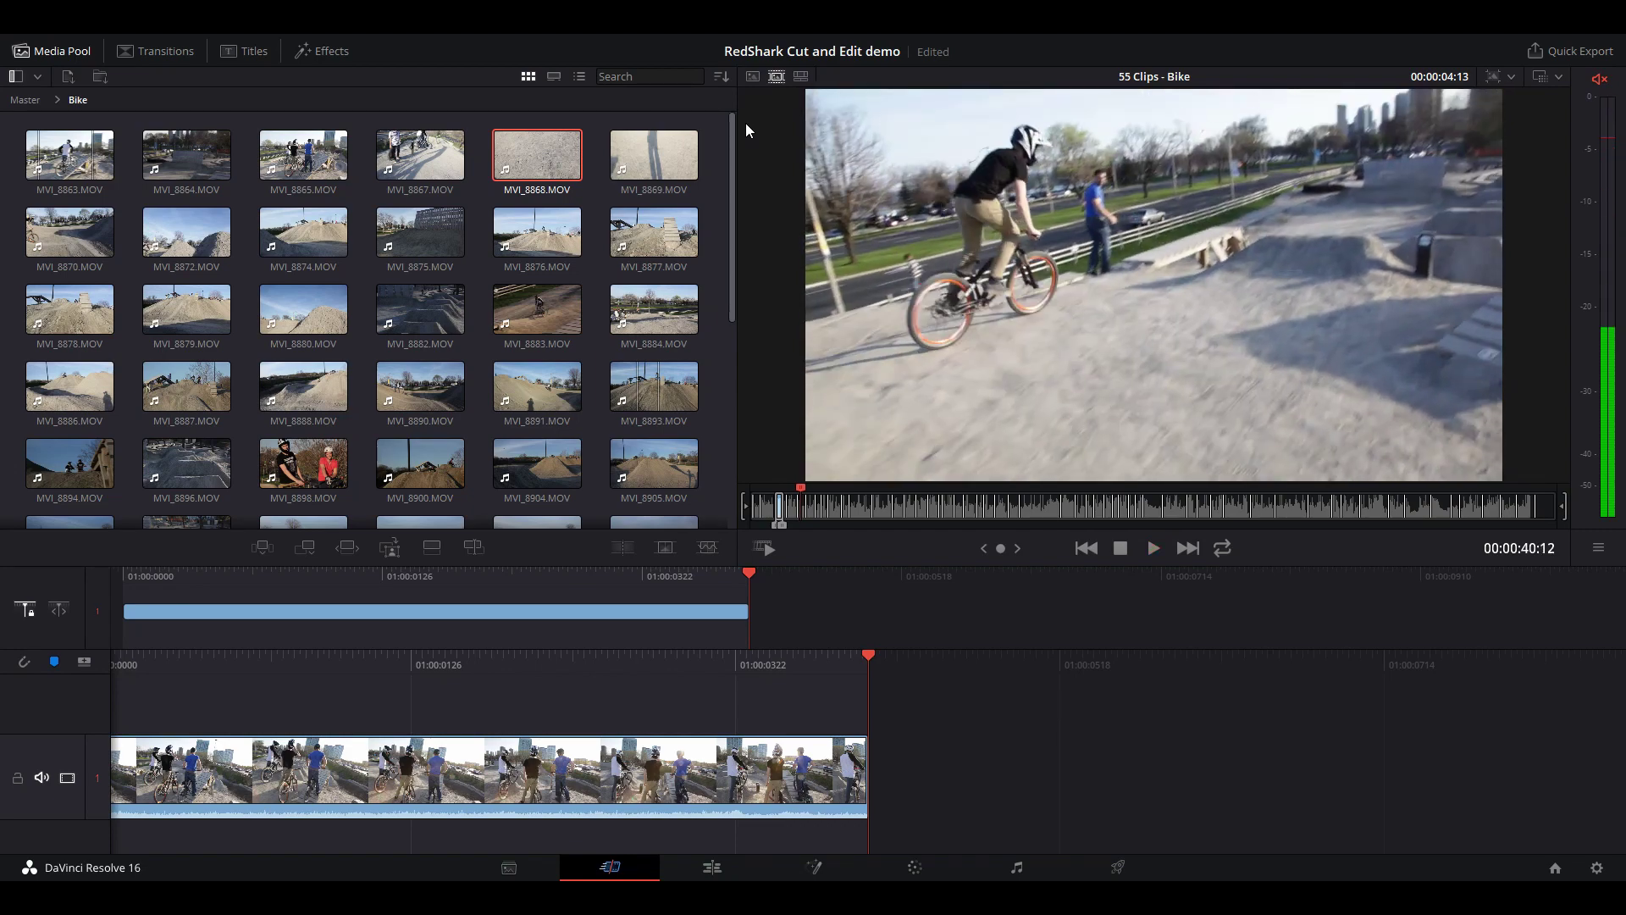
{"action": "key", "text": "i"}
Play MVI_8868.MOV on to 00:00:44:17, mark the Out point there and append the range to the timeline's end.
{"action": "key", "text": "space"}
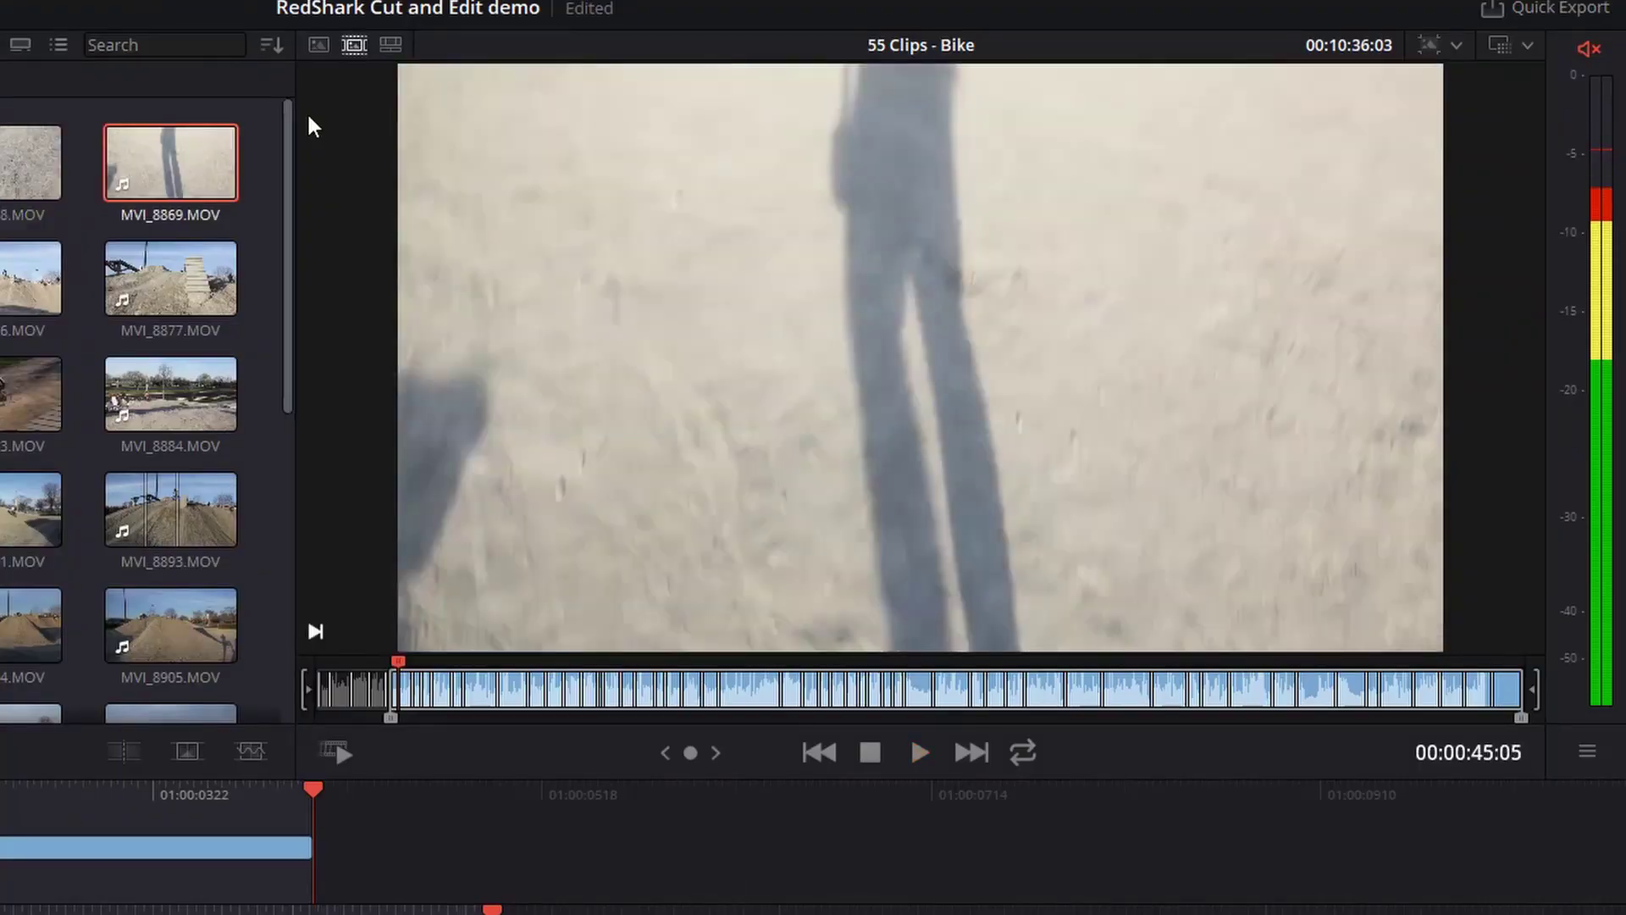
{"action": "key", "text": "j"}
{"action": "key", "text": "k"}
{"action": "key", "text": "l"}
{"action": "key", "text": "k"}
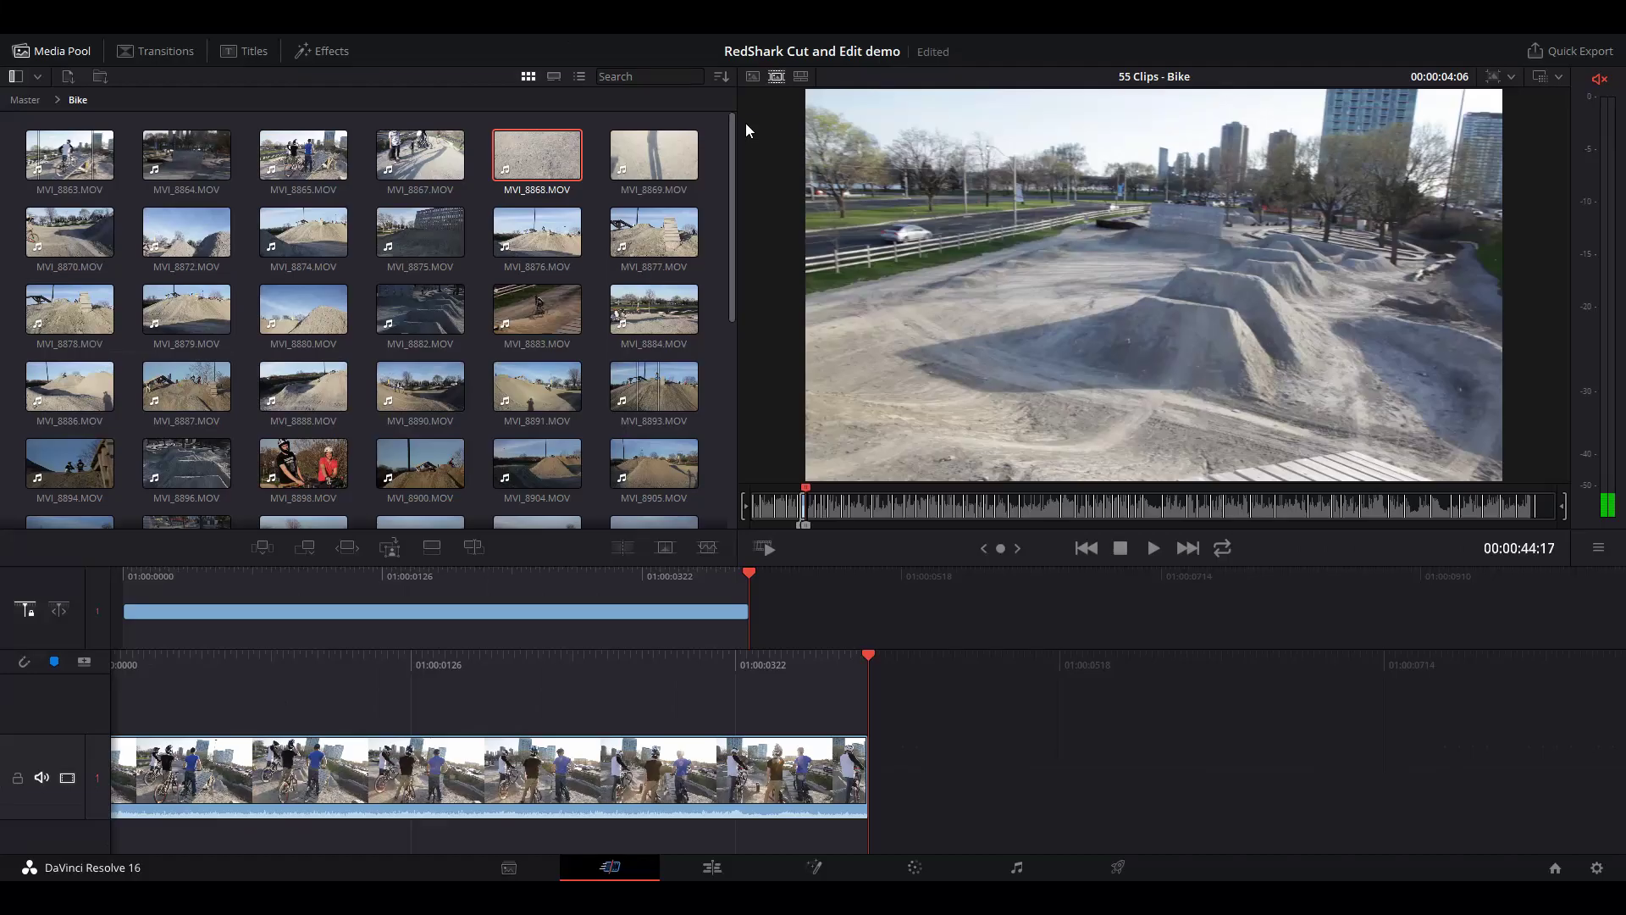
{"action": "key", "text": "shift+F12"}
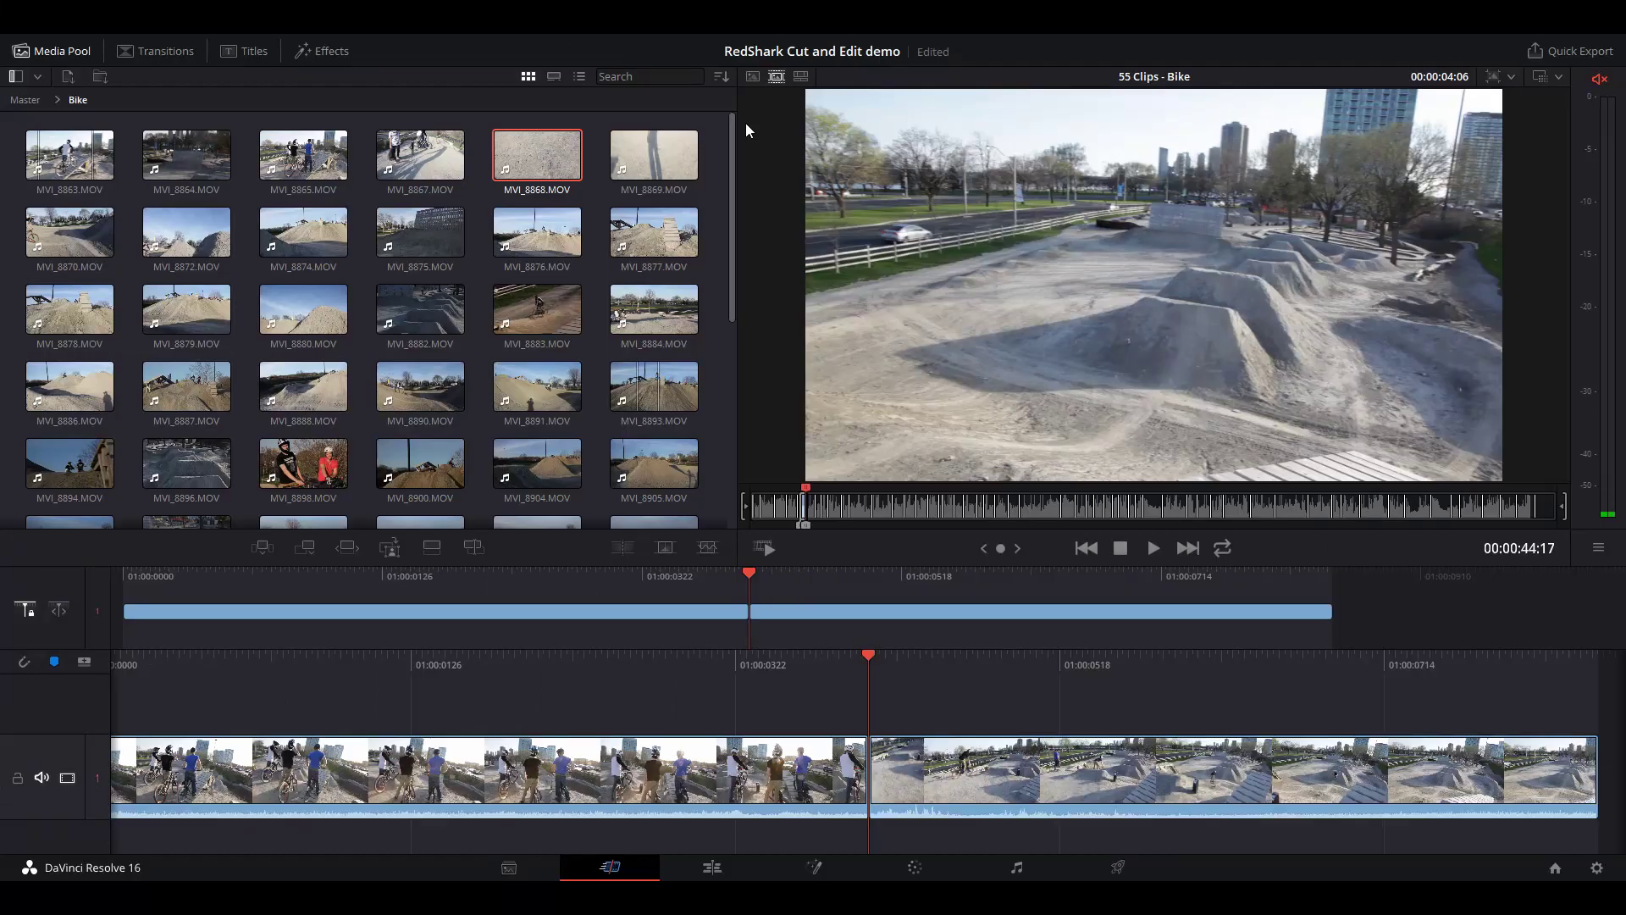
Shuttle the source tape to 00:00:48:08 in MVI_8869.MOV and mark the In point there.
{"action": "key", "text": "space"}
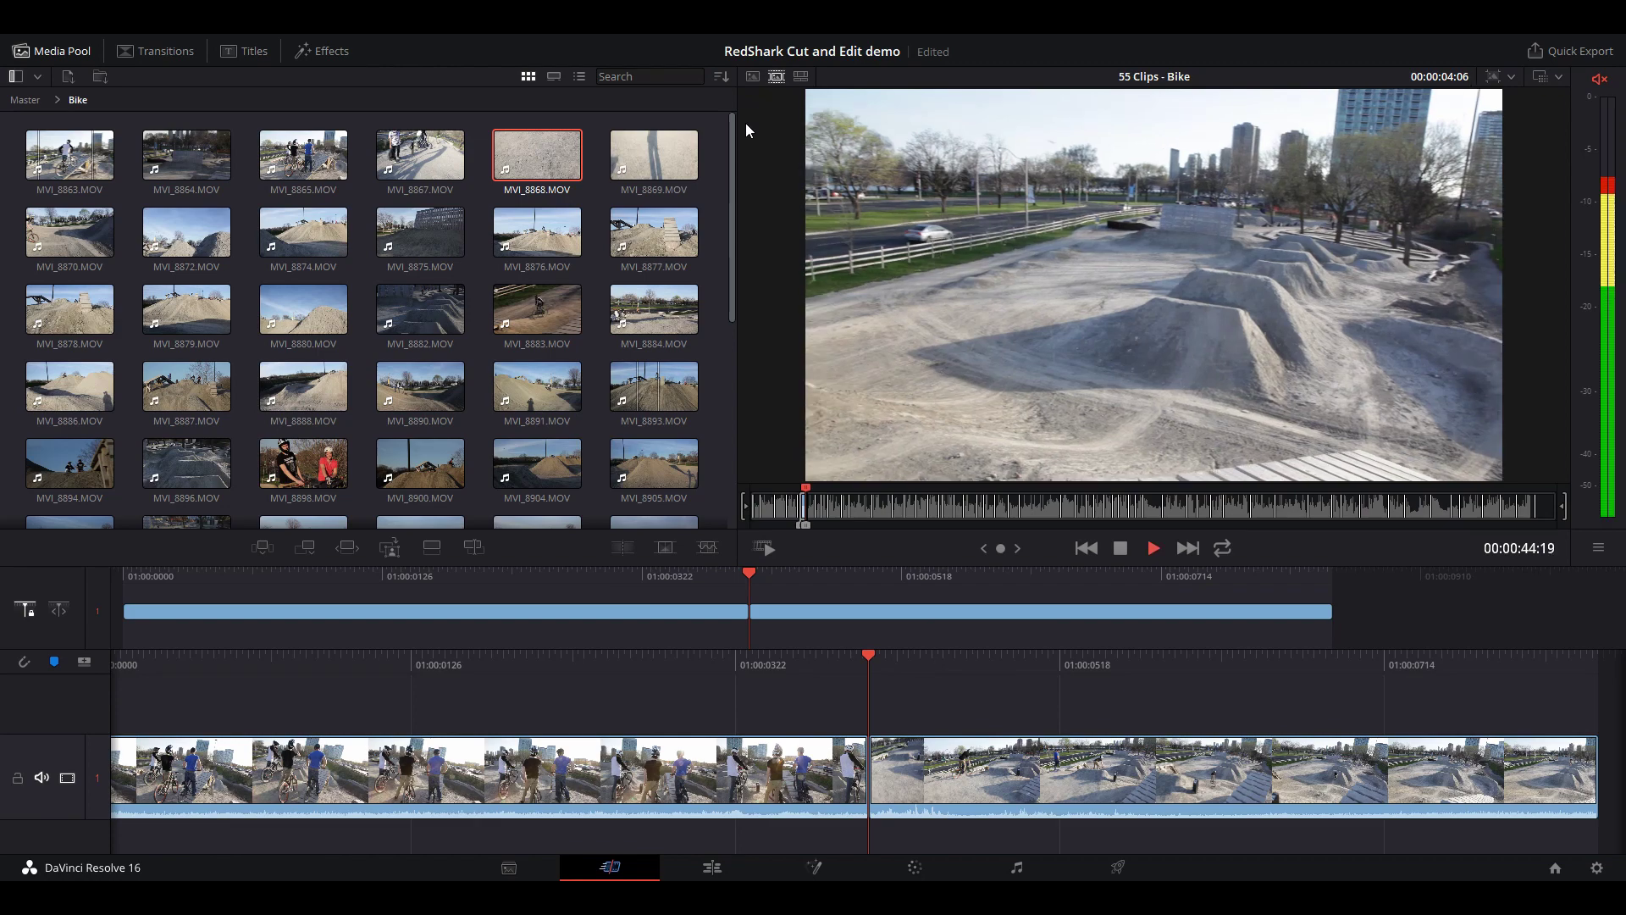
{"action": "key", "text": "j"}
{"action": "key", "text": "l"}
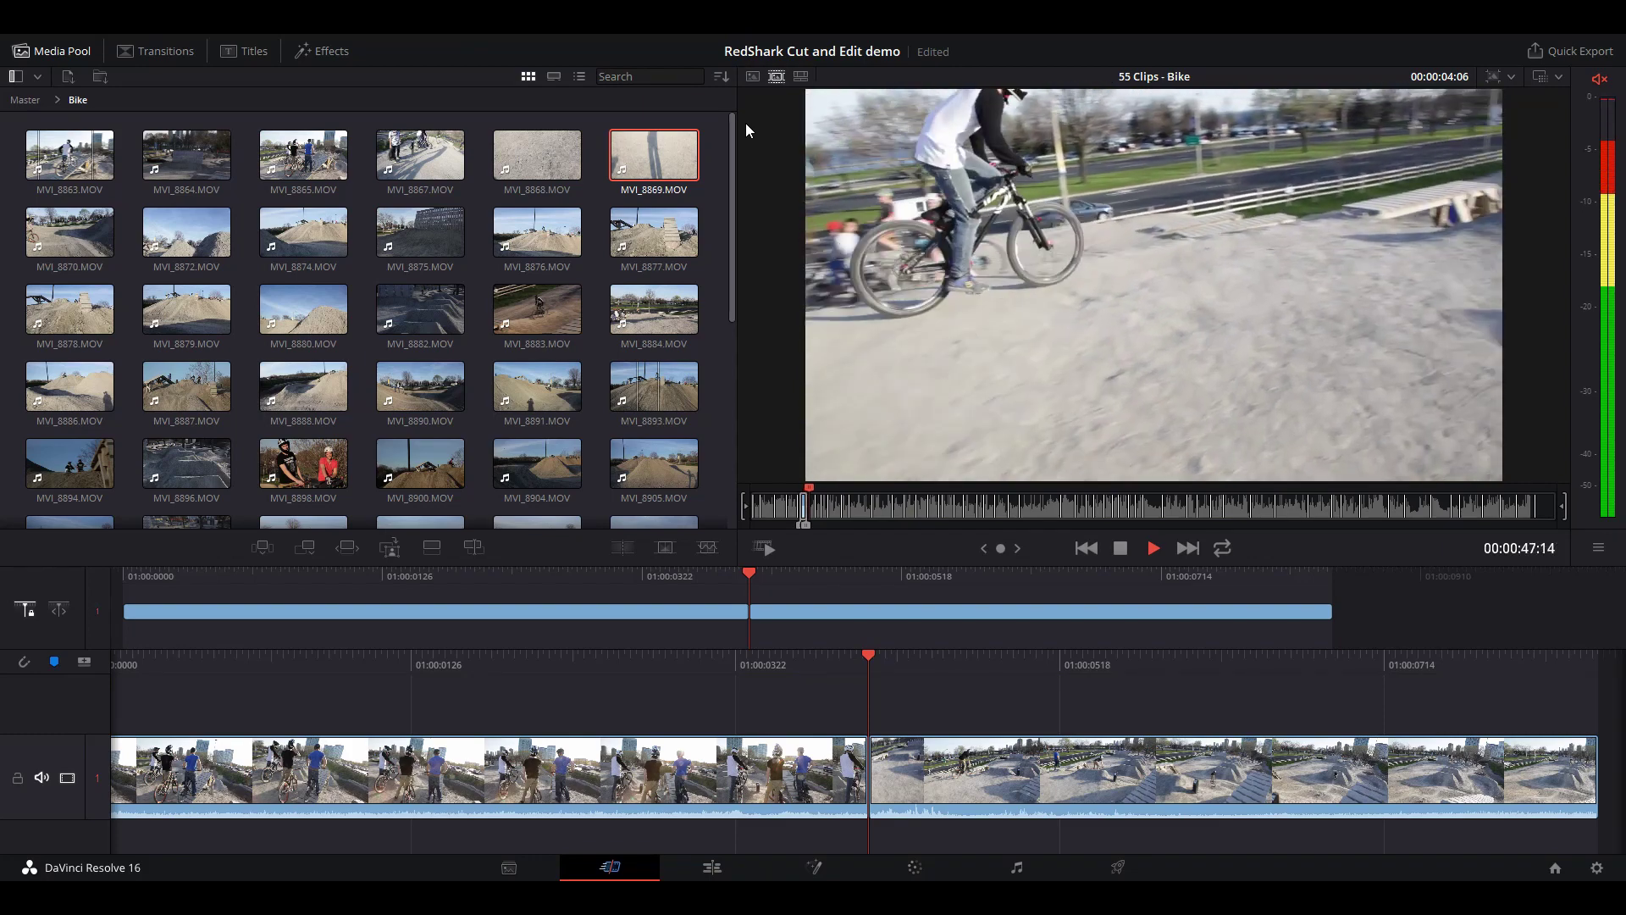
{"action": "key", "text": "k"}
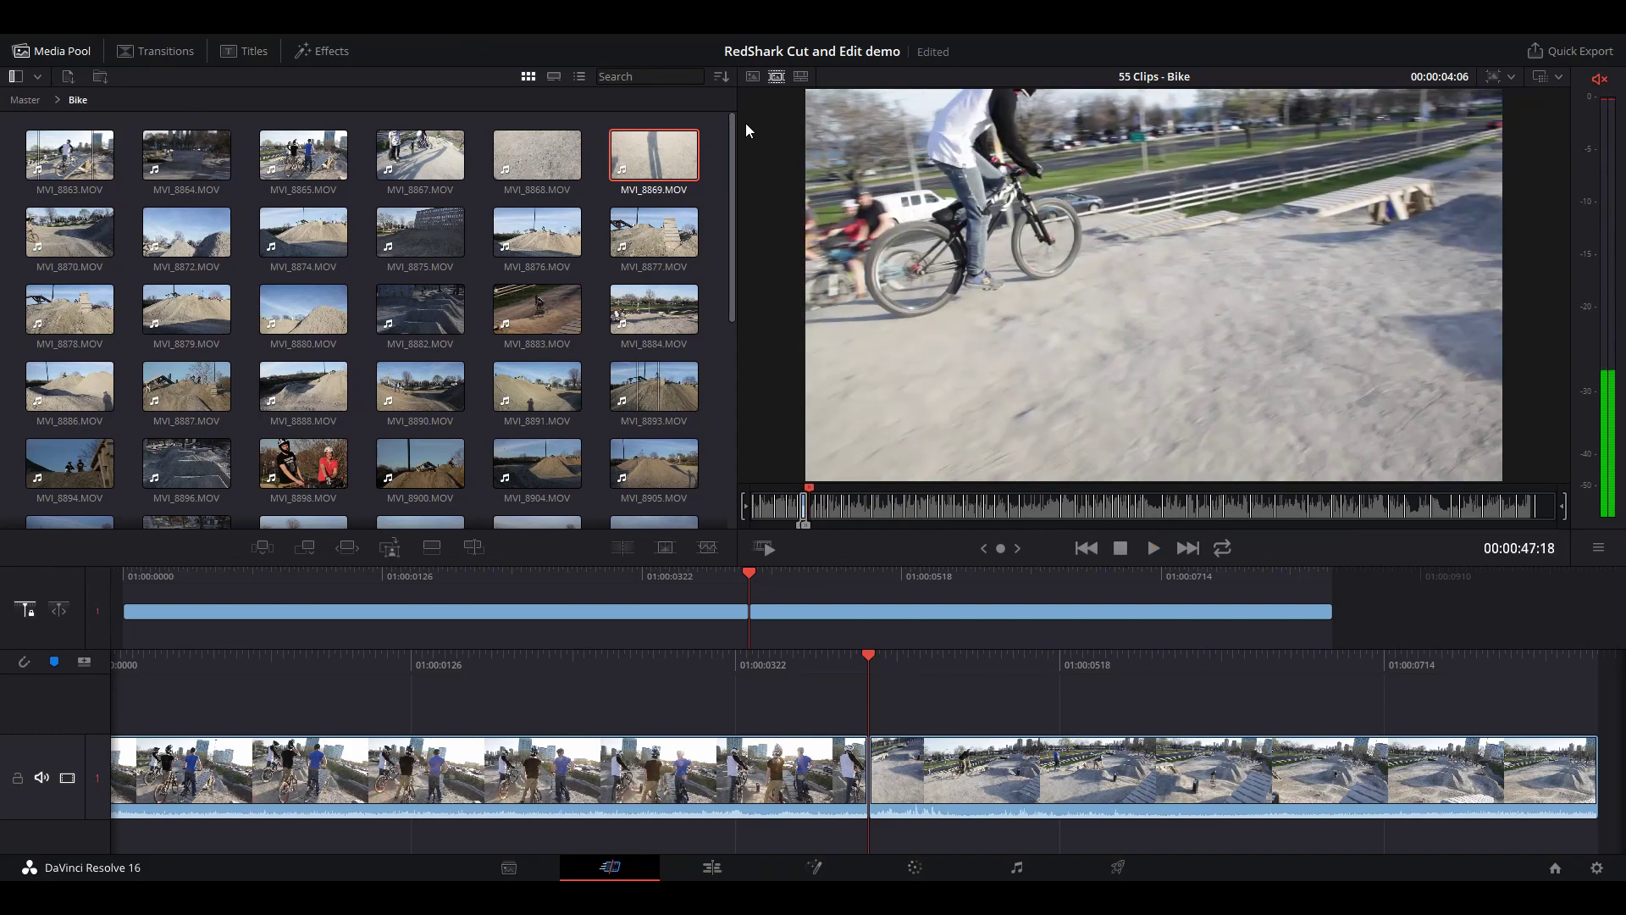
{"action": "key", "text": "l"}
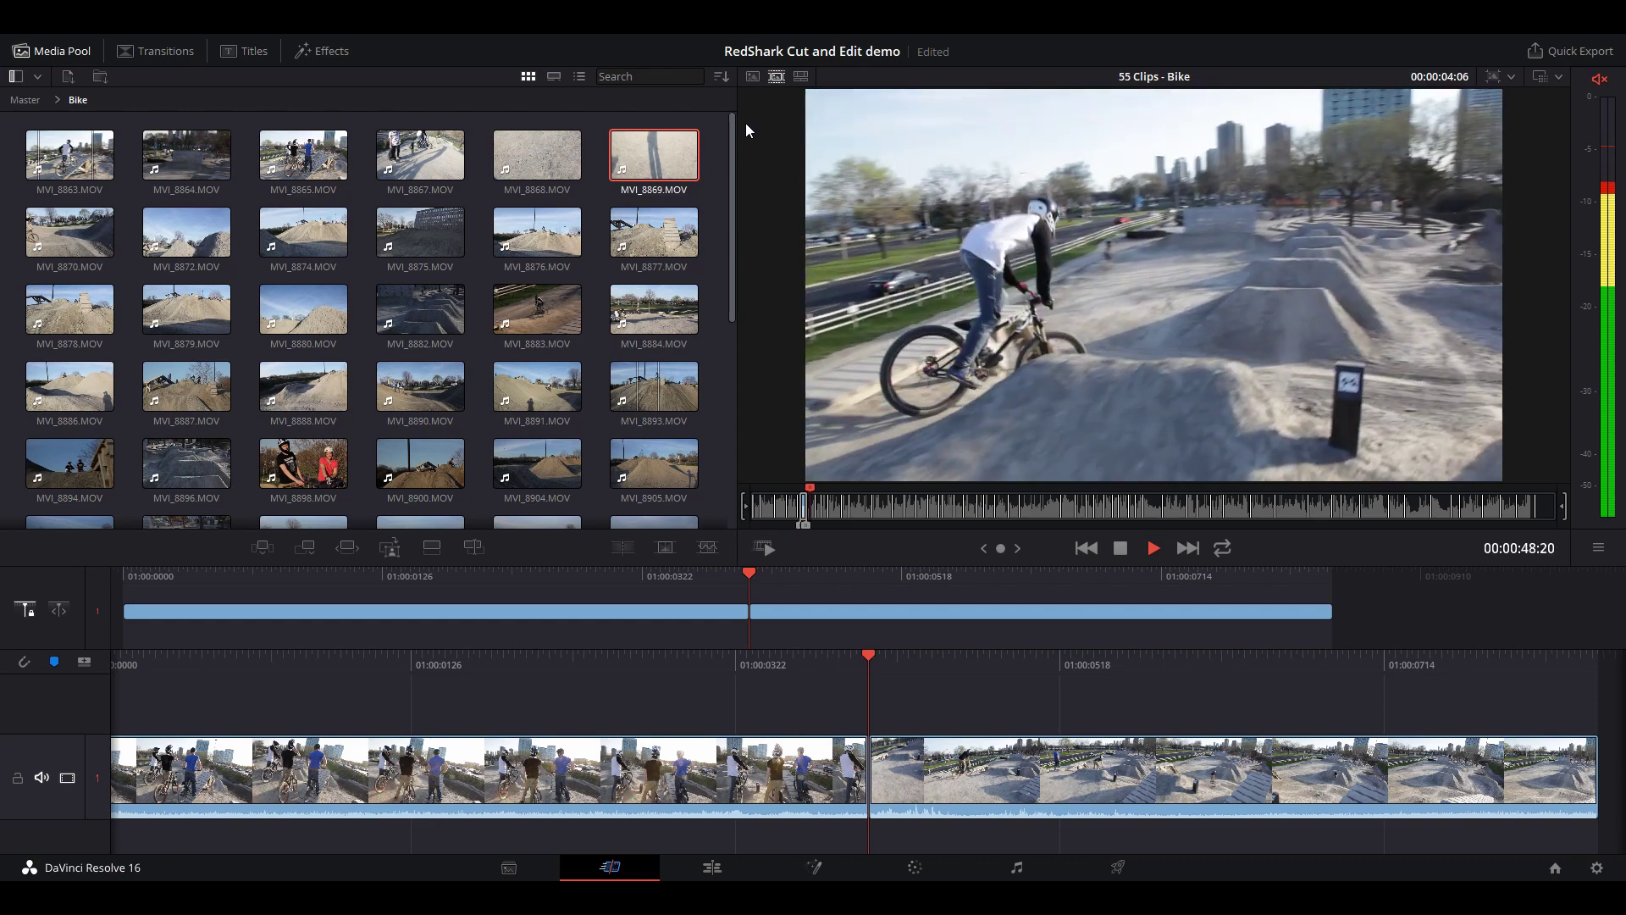
{"action": "key", "text": "k"}
{"action": "key", "text": "j"}
{"action": "key", "text": "k"}
{"action": "key", "text": "i"}
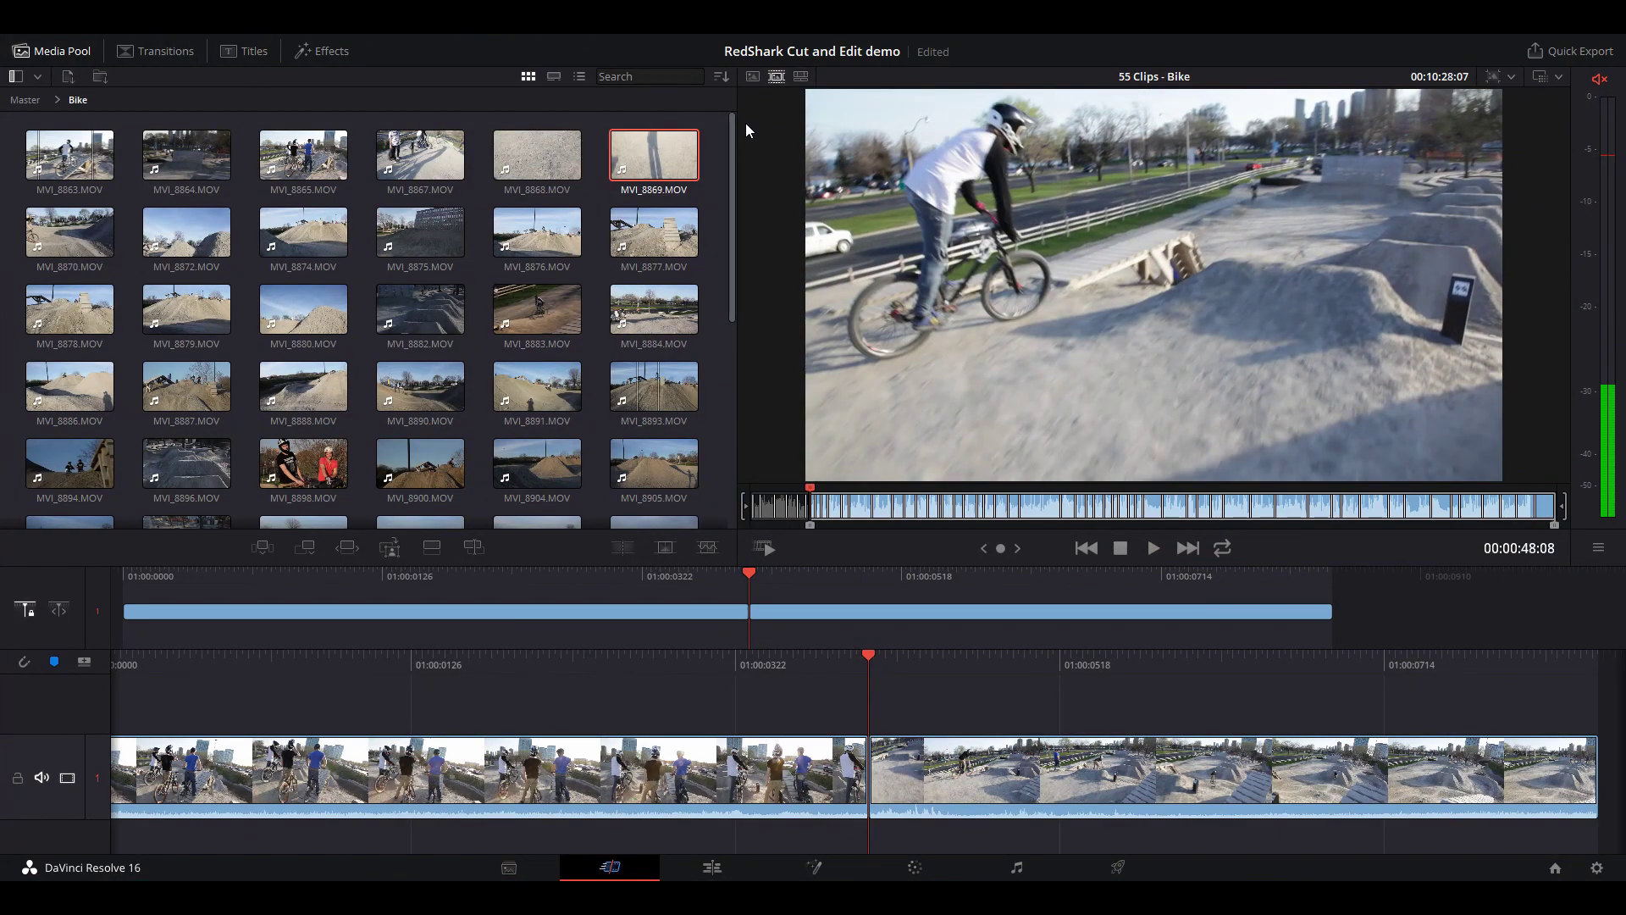
Play MVI_8869.MOV on to 00:00:52:09, mark the Out point there and append the range to the timeline's end.
{"action": "key", "text": "l"}
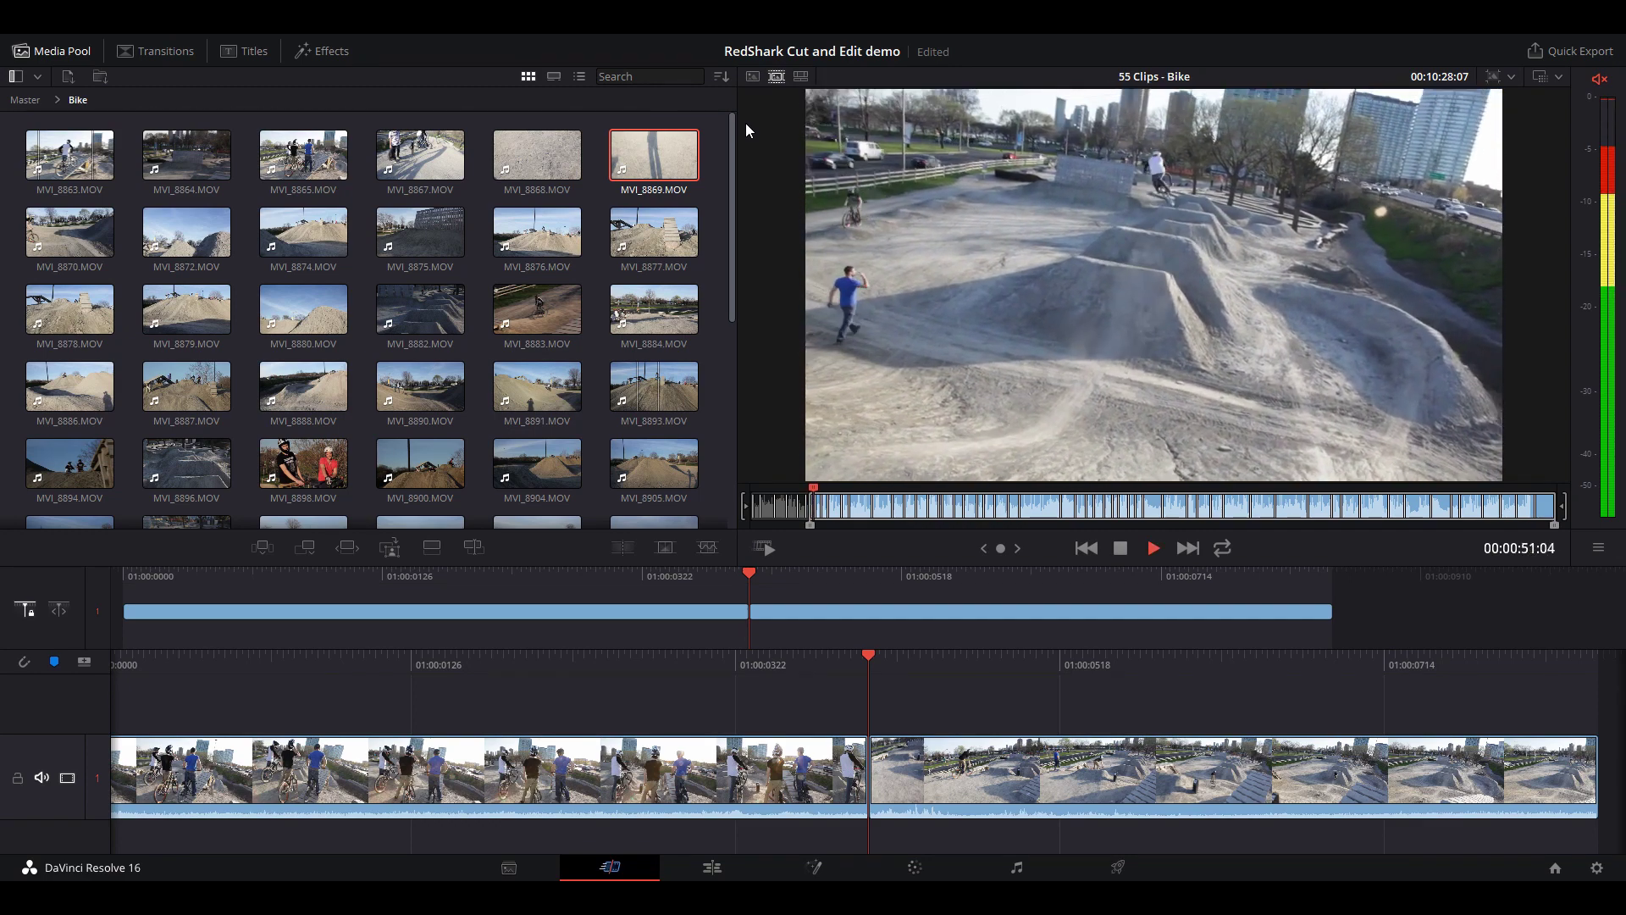
{"action": "key", "text": "k"}
{"action": "key", "text": "o"}
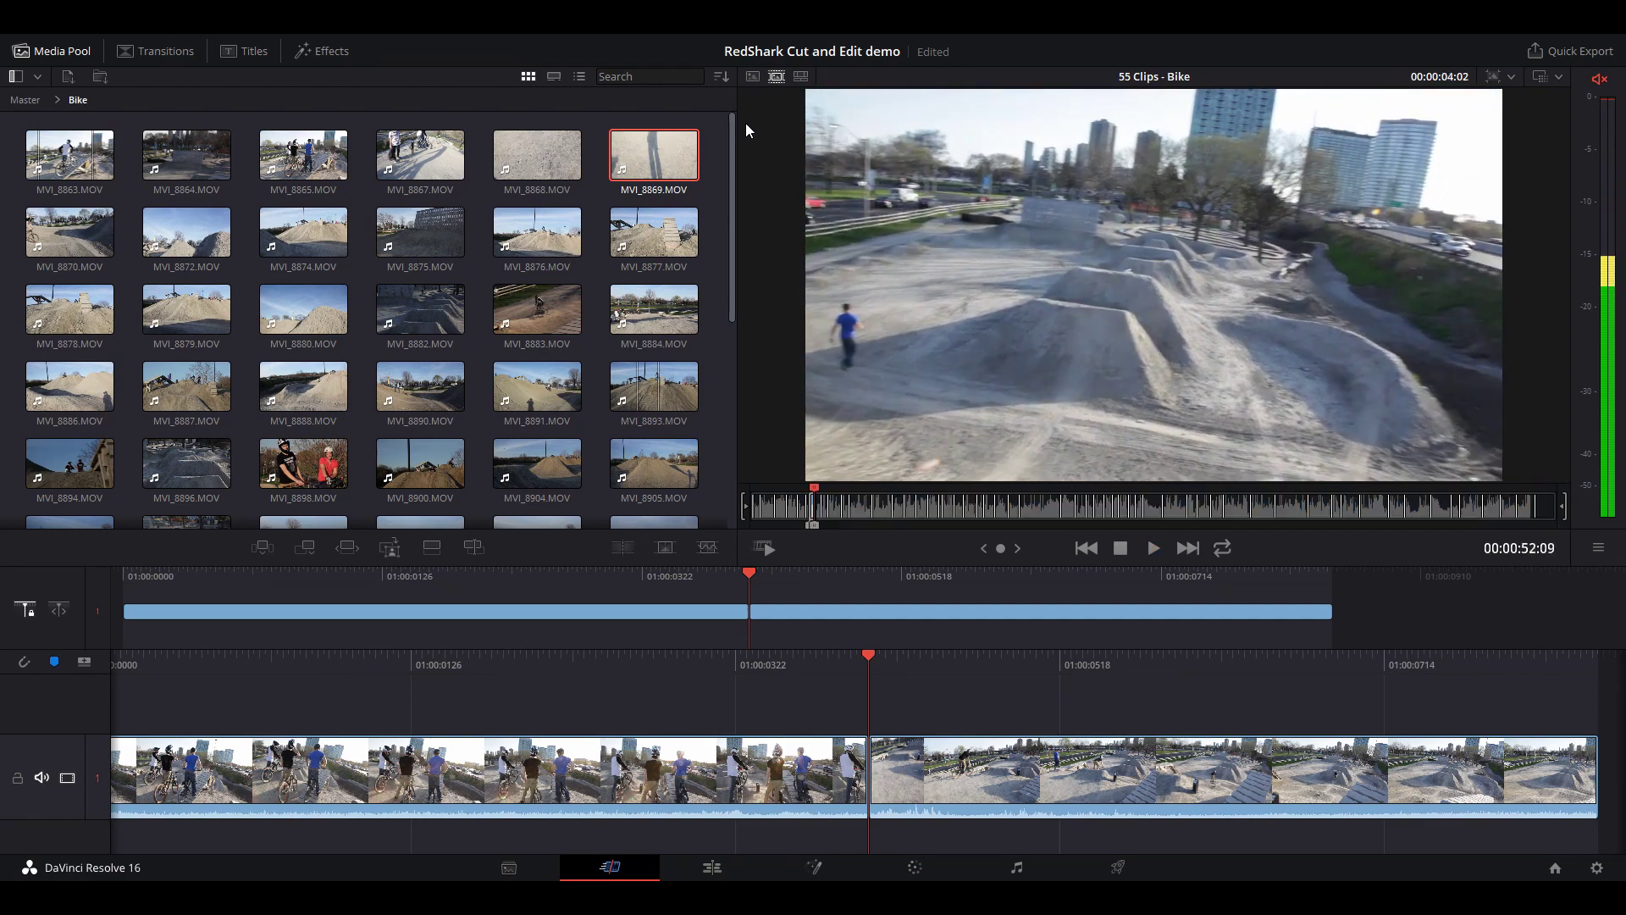
{"action": "key", "text": "shift+F12"}
Shuttle the source tape into the clip following MVI_8869.MOV and mark an In point before the rider's jump.
{"action": "key", "text": "l"}
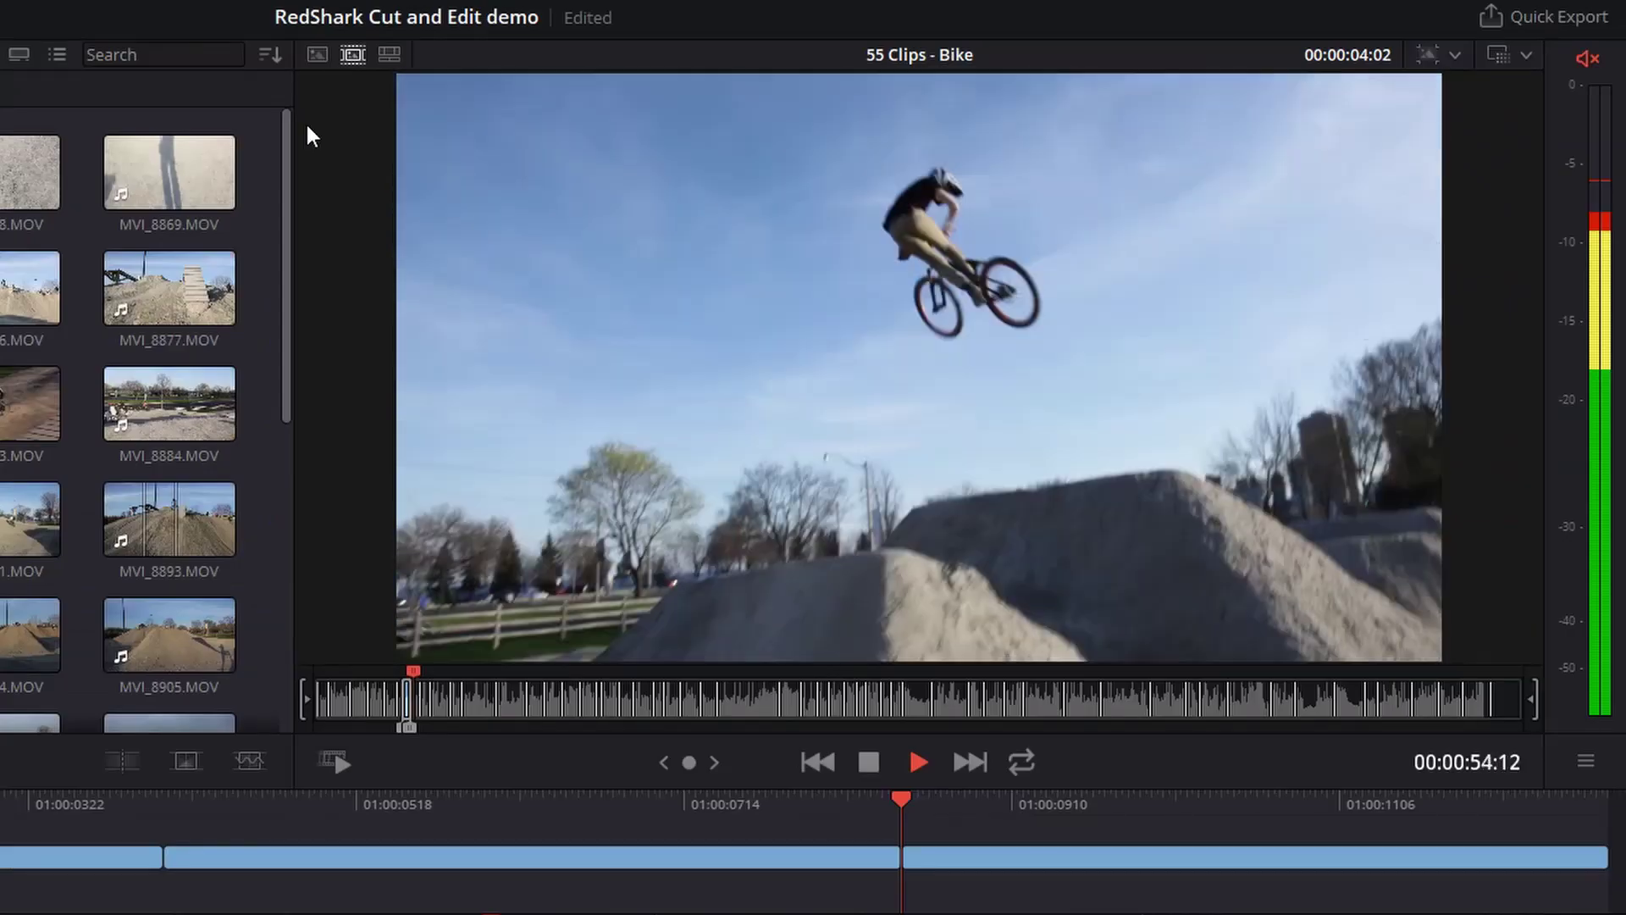
{"action": "key", "text": "k"}
{"action": "key", "text": "j"}
{"action": "key", "text": "k"}
{"action": "key", "text": "i"}
Play the jump shot to 00:00:55:15, mark the Out point there and append the range to the timeline's end.
{"action": "key", "text": "l"}
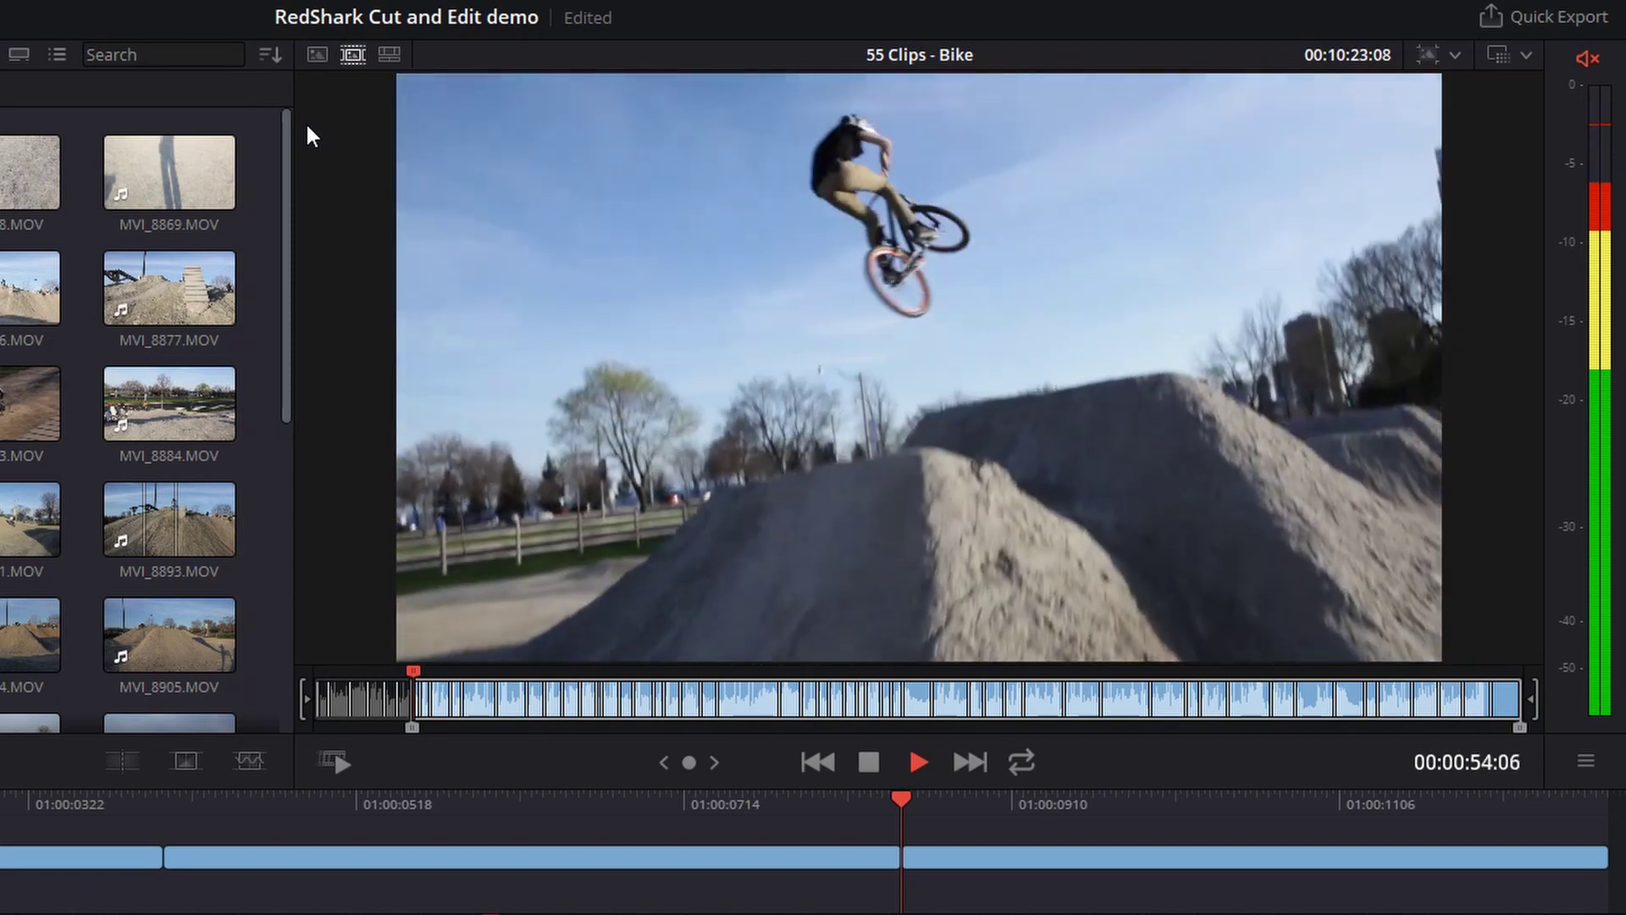
{"action": "key", "text": "k"}
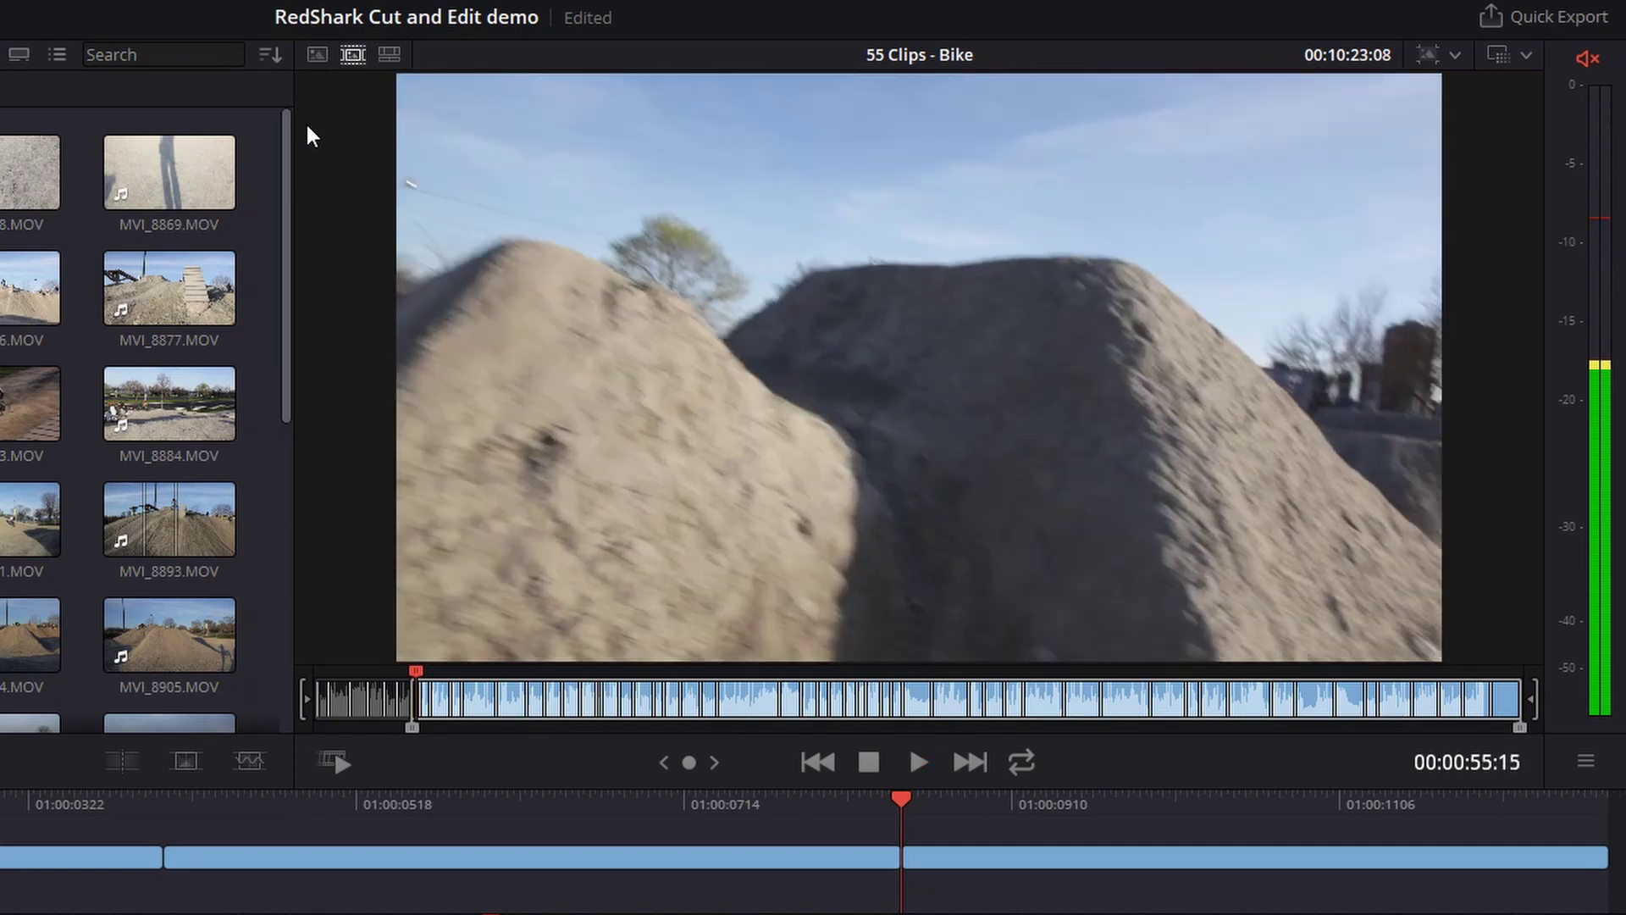
{"action": "key", "text": "o"}
{"action": "key", "text": "F9"}
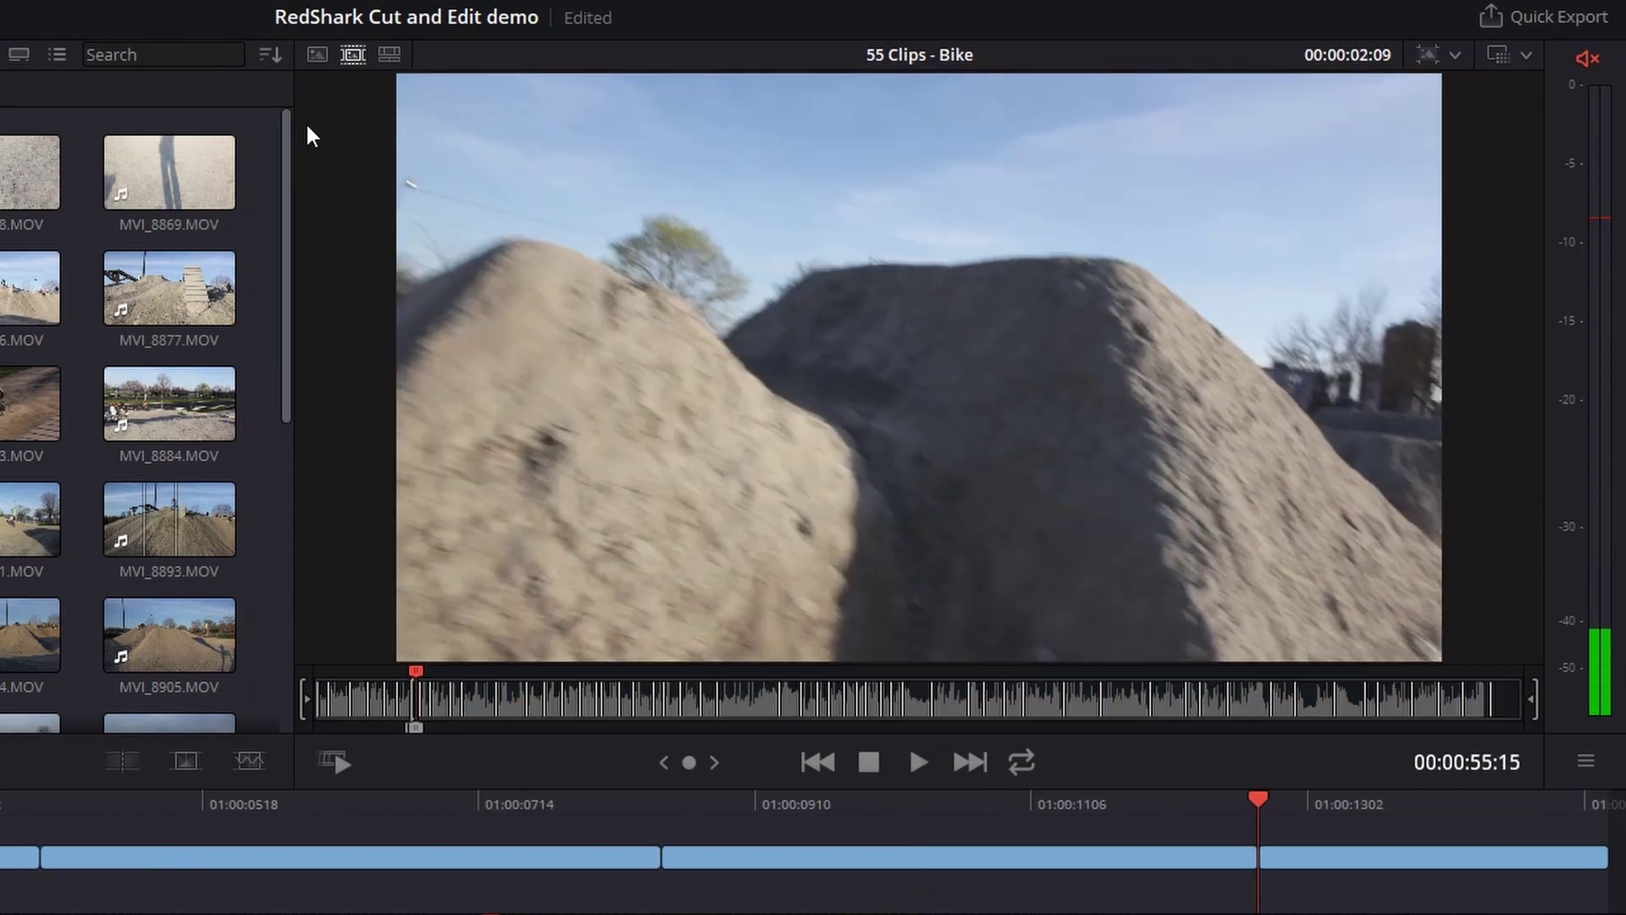
Shuttle back and forth to 00:00:58:03 in MVI_8872.MOV and mark the In point there.
{"action": "key", "text": "l"}
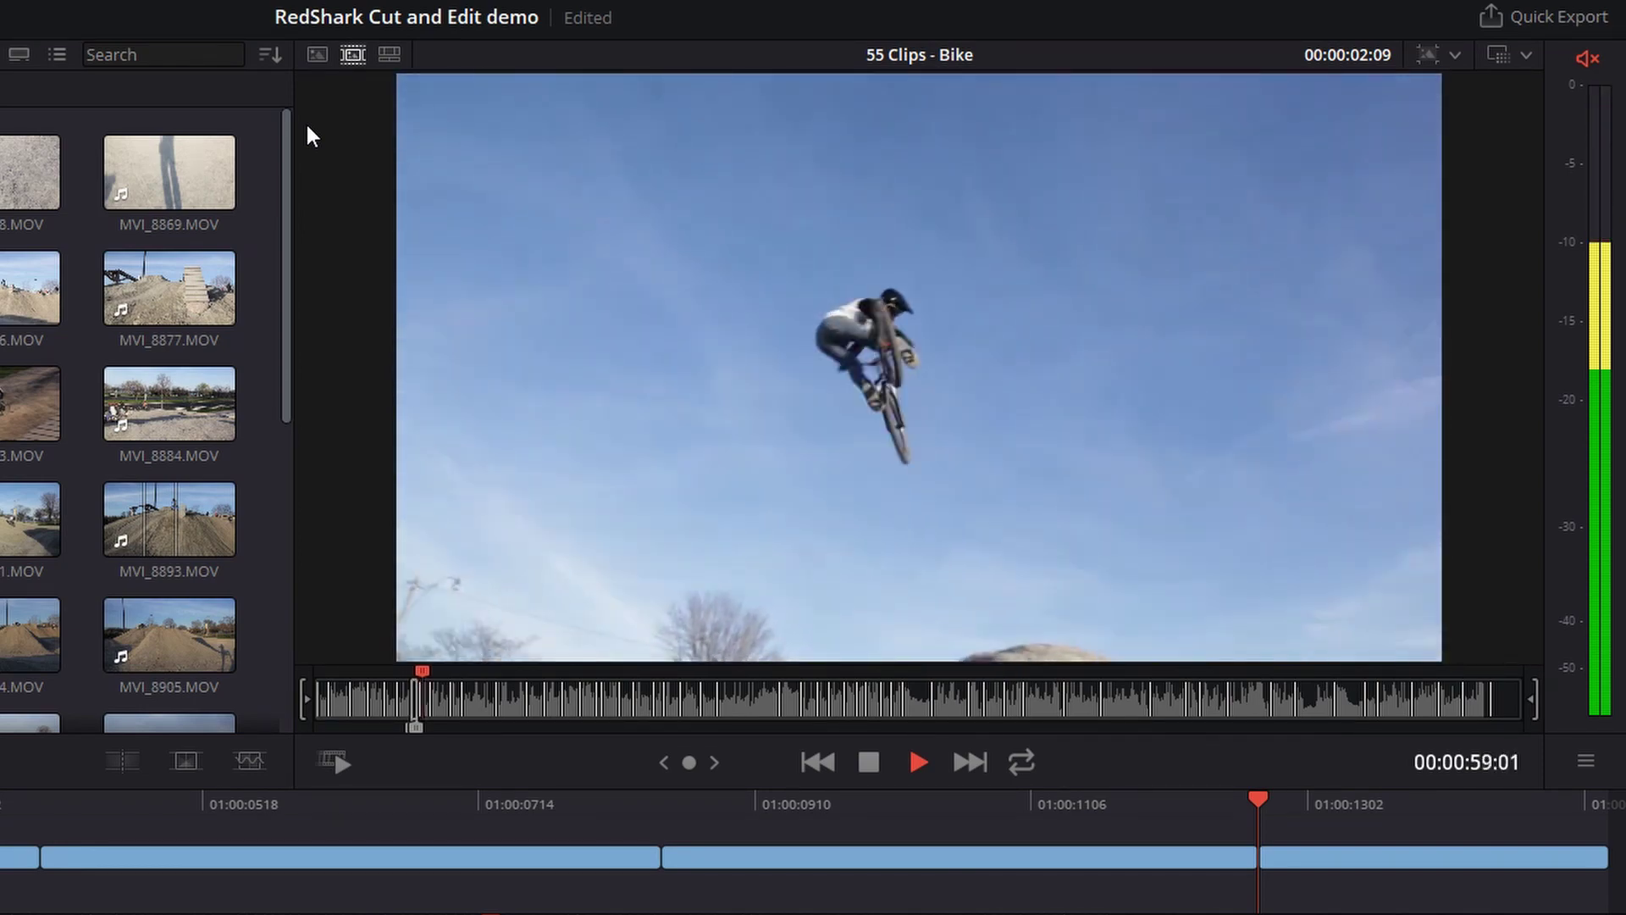
{"action": "key", "text": "j"}
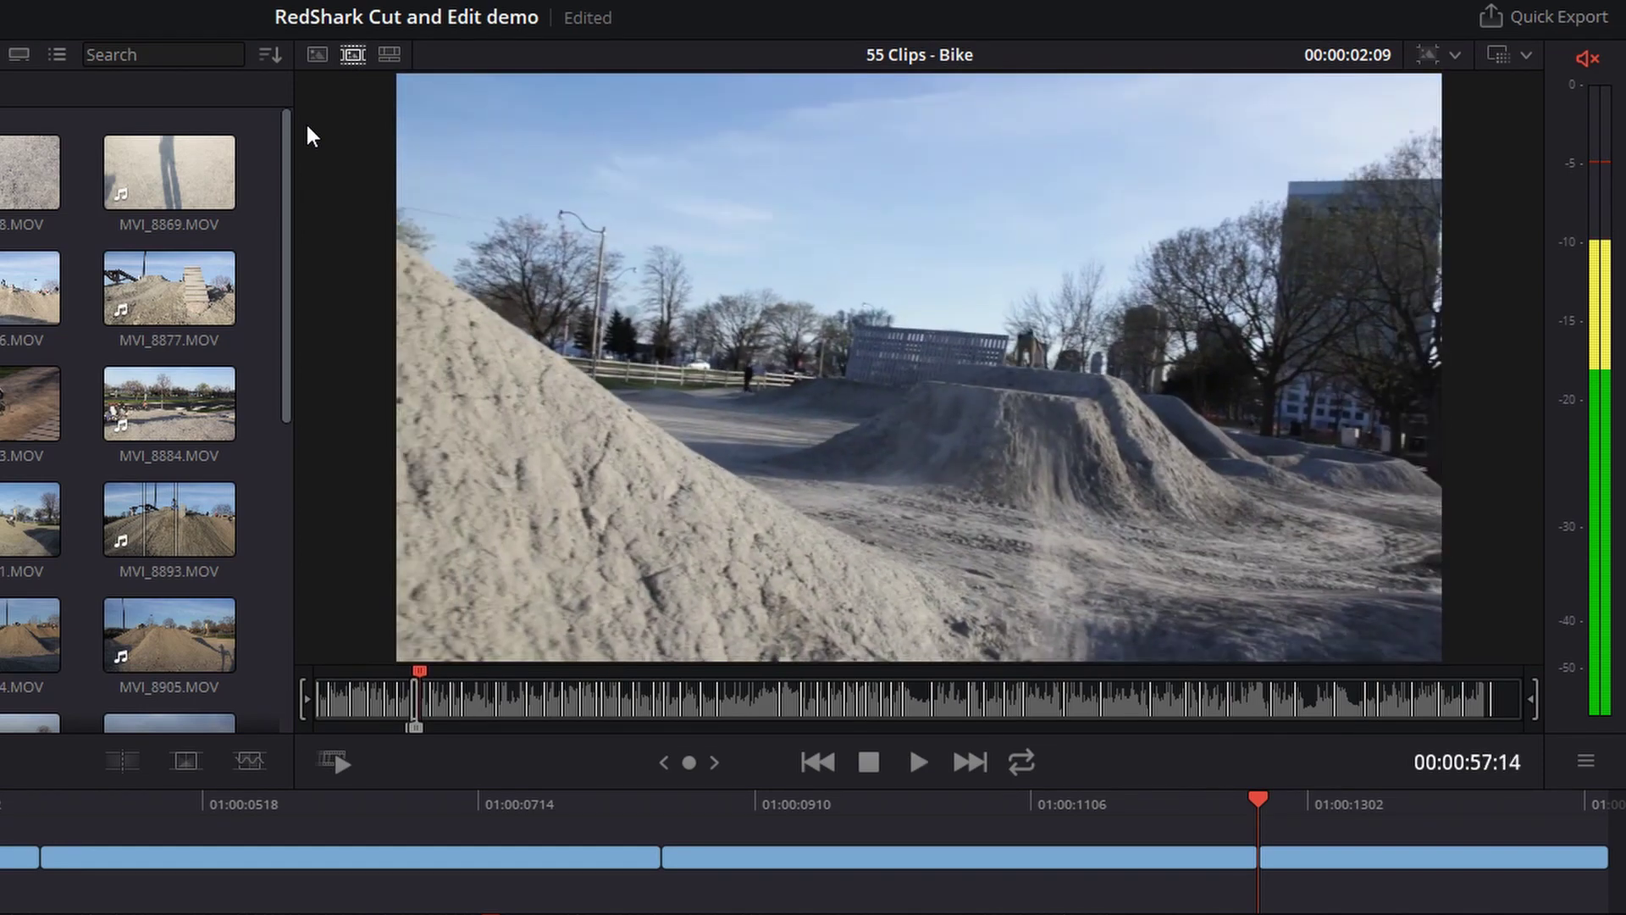
{"action": "key", "text": "l"}
{"action": "key", "text": "j"}
{"action": "key", "text": "l"}
{"action": "key", "text": "k"}
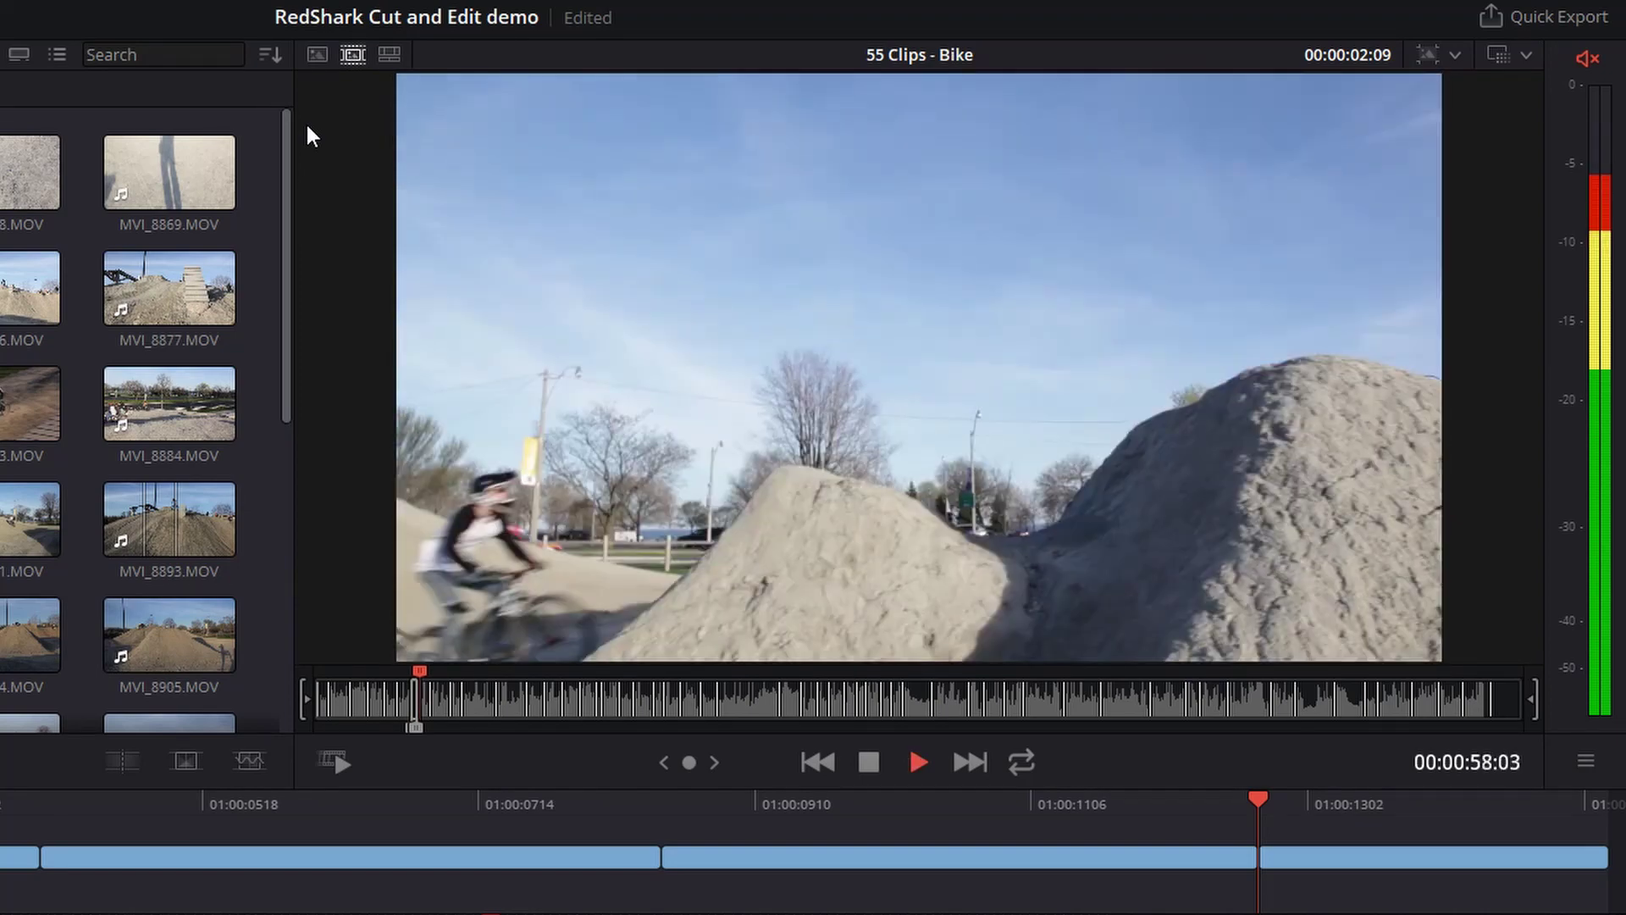
{"action": "key", "text": "i"}
Mark the Out point at 00:01:00:14 in MVI_8872.MOV and append the range to the timeline's end.
{"action": "key", "text": "l"}
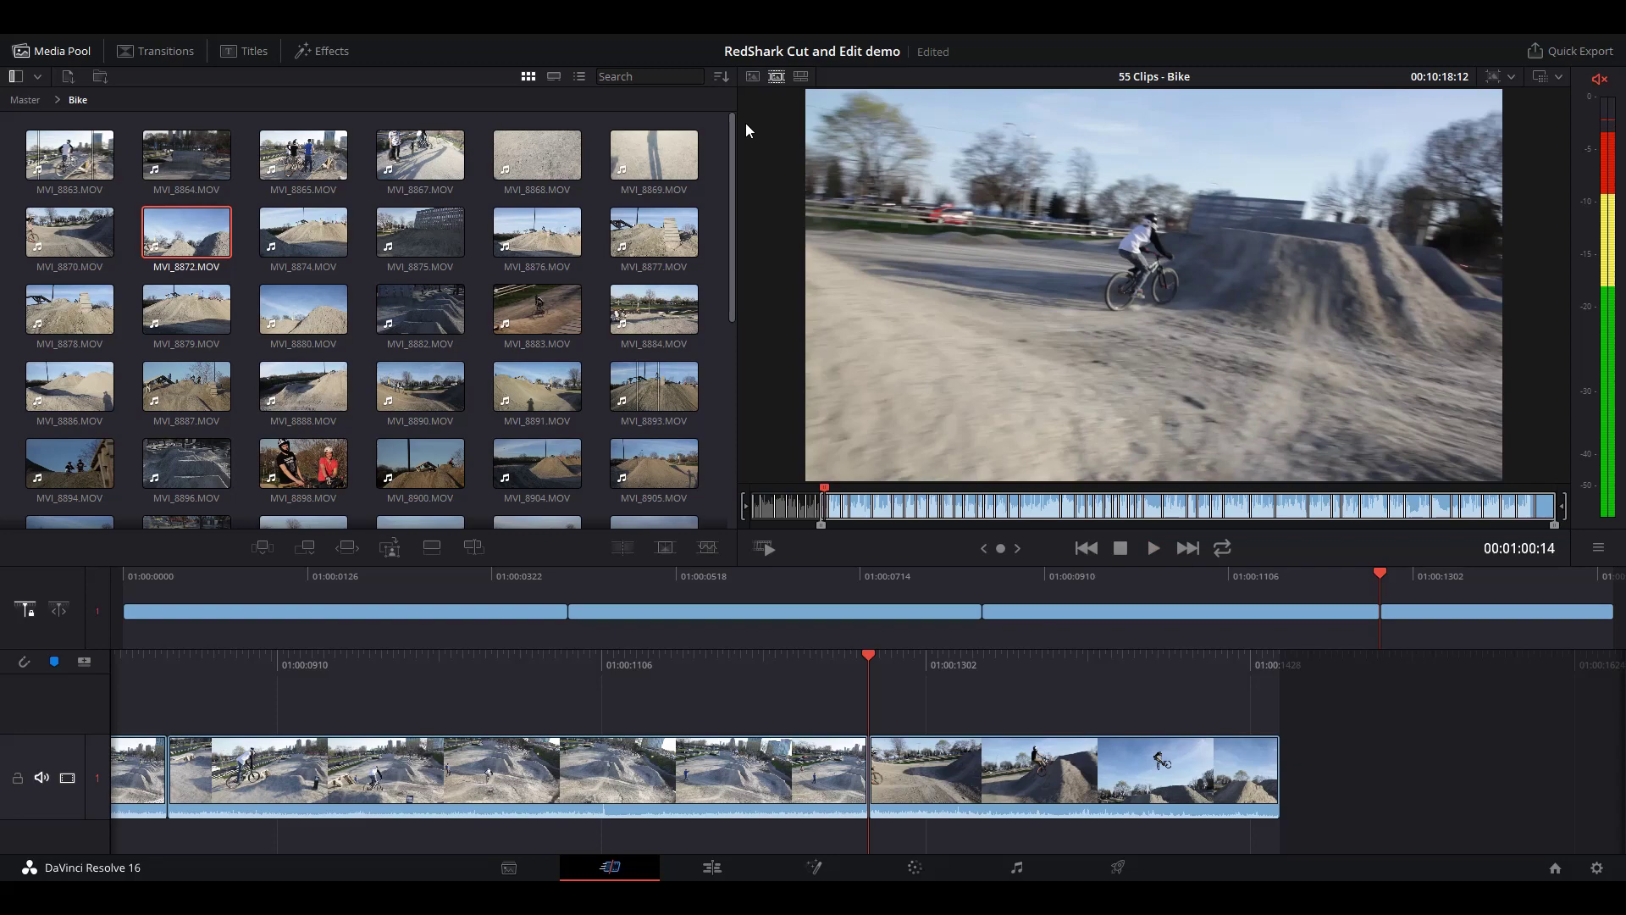
{"action": "key", "text": "o"}
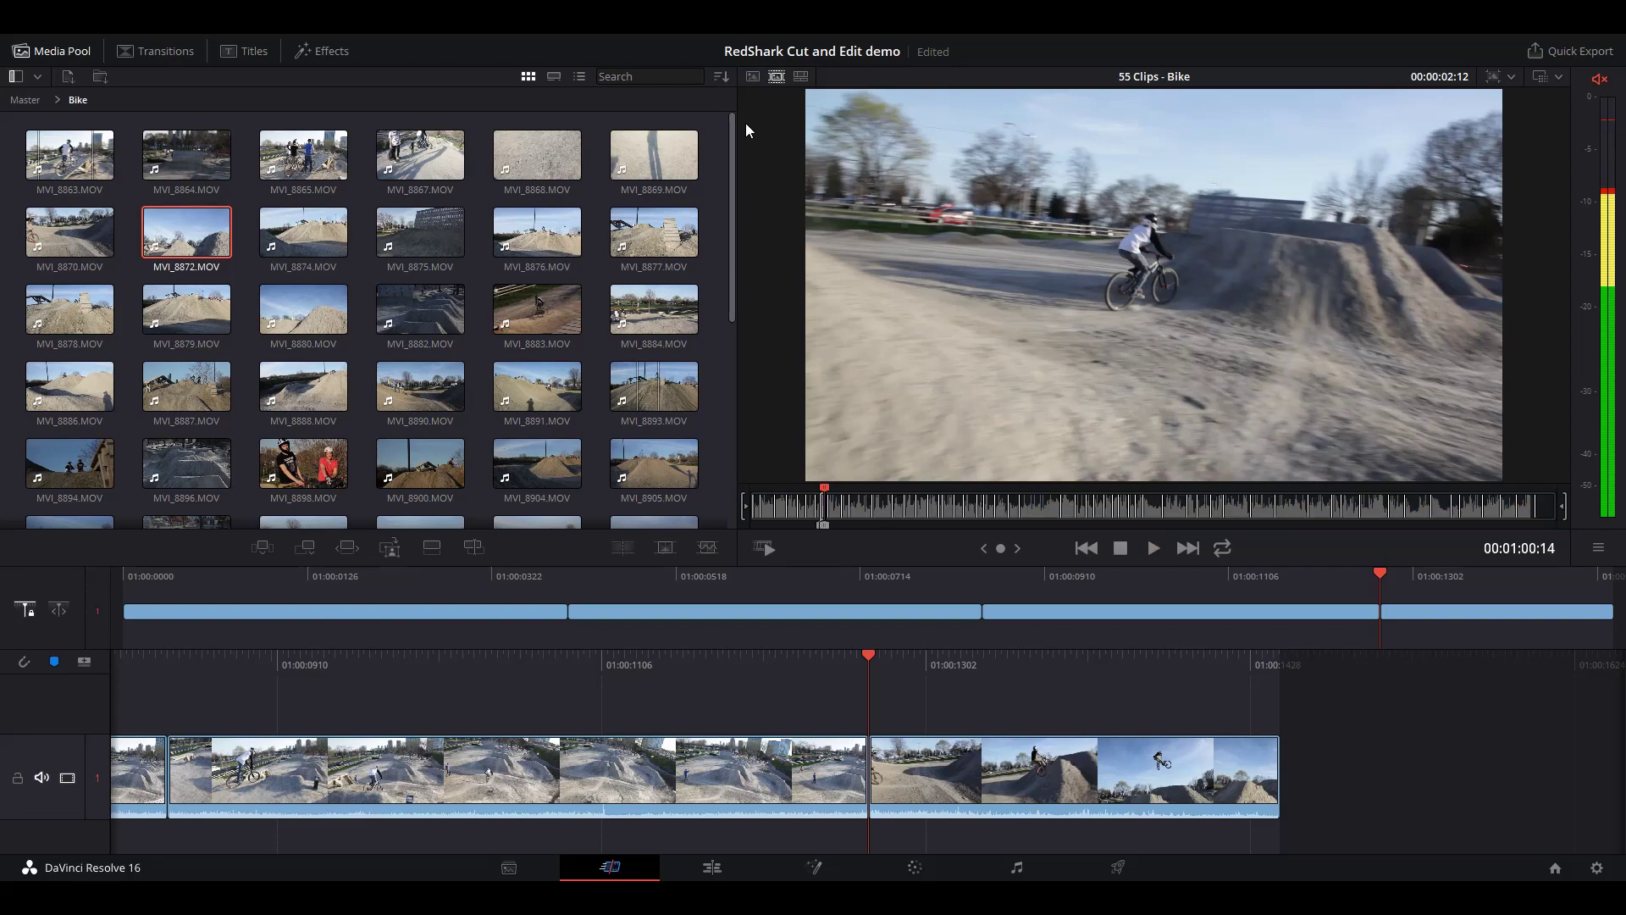
{"action": "key", "text": "shift+F12"}
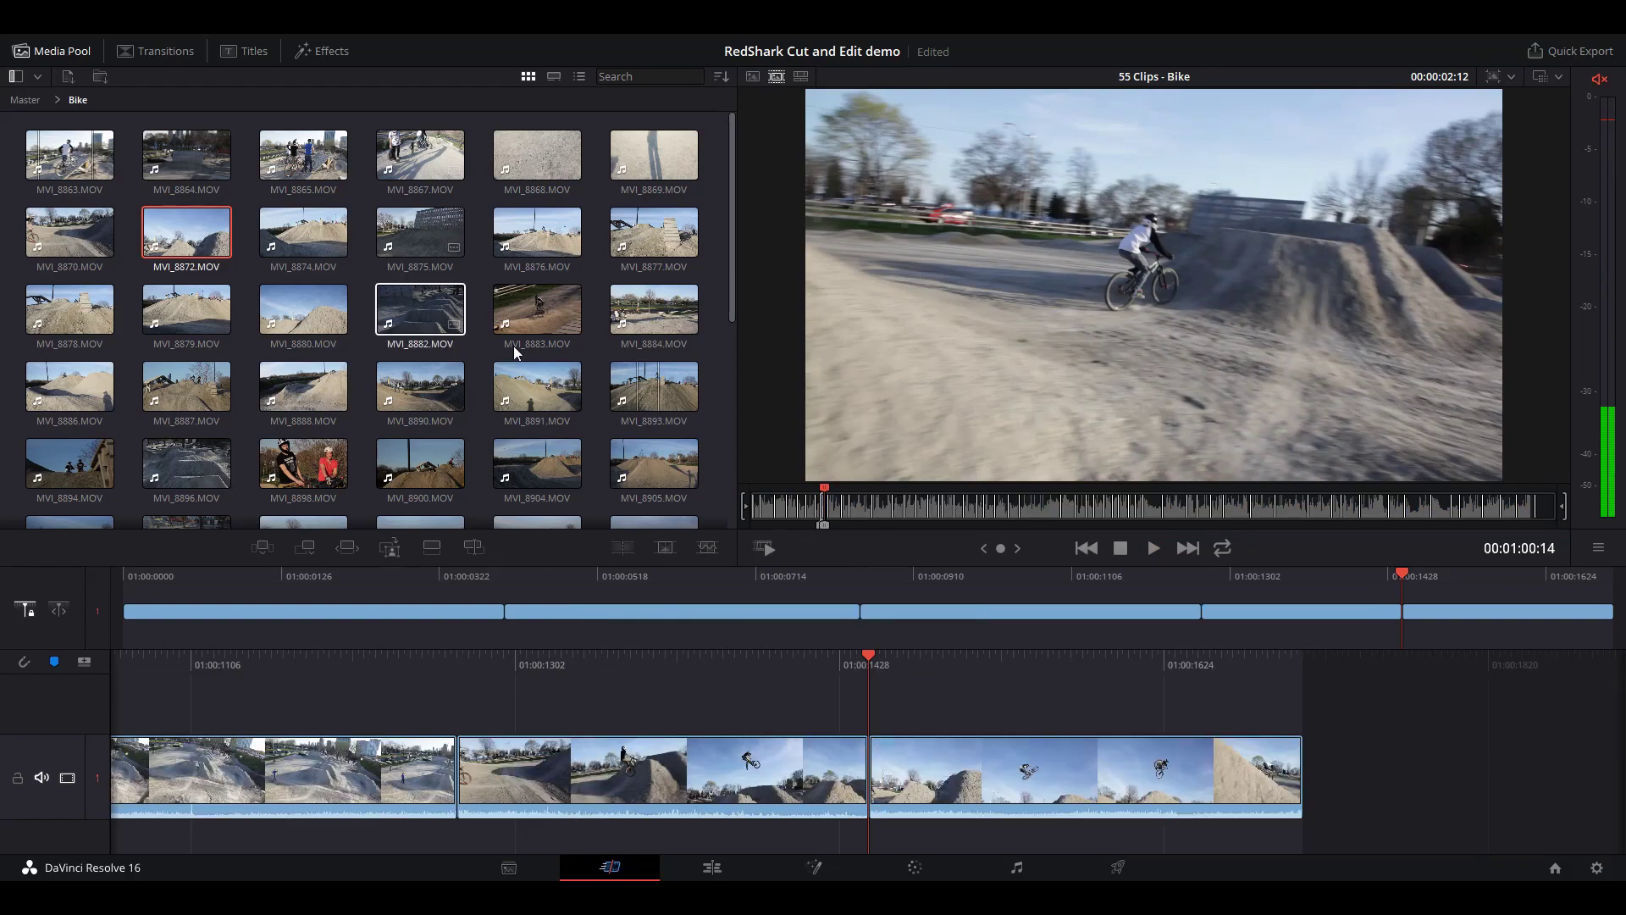
Scrub back through the assembled timeline and move the second orange clip directly behind the first orange clip.
{"action": "left_click_drag", "start_coordinate": [538, 665], "coordinate": [357, 669]}
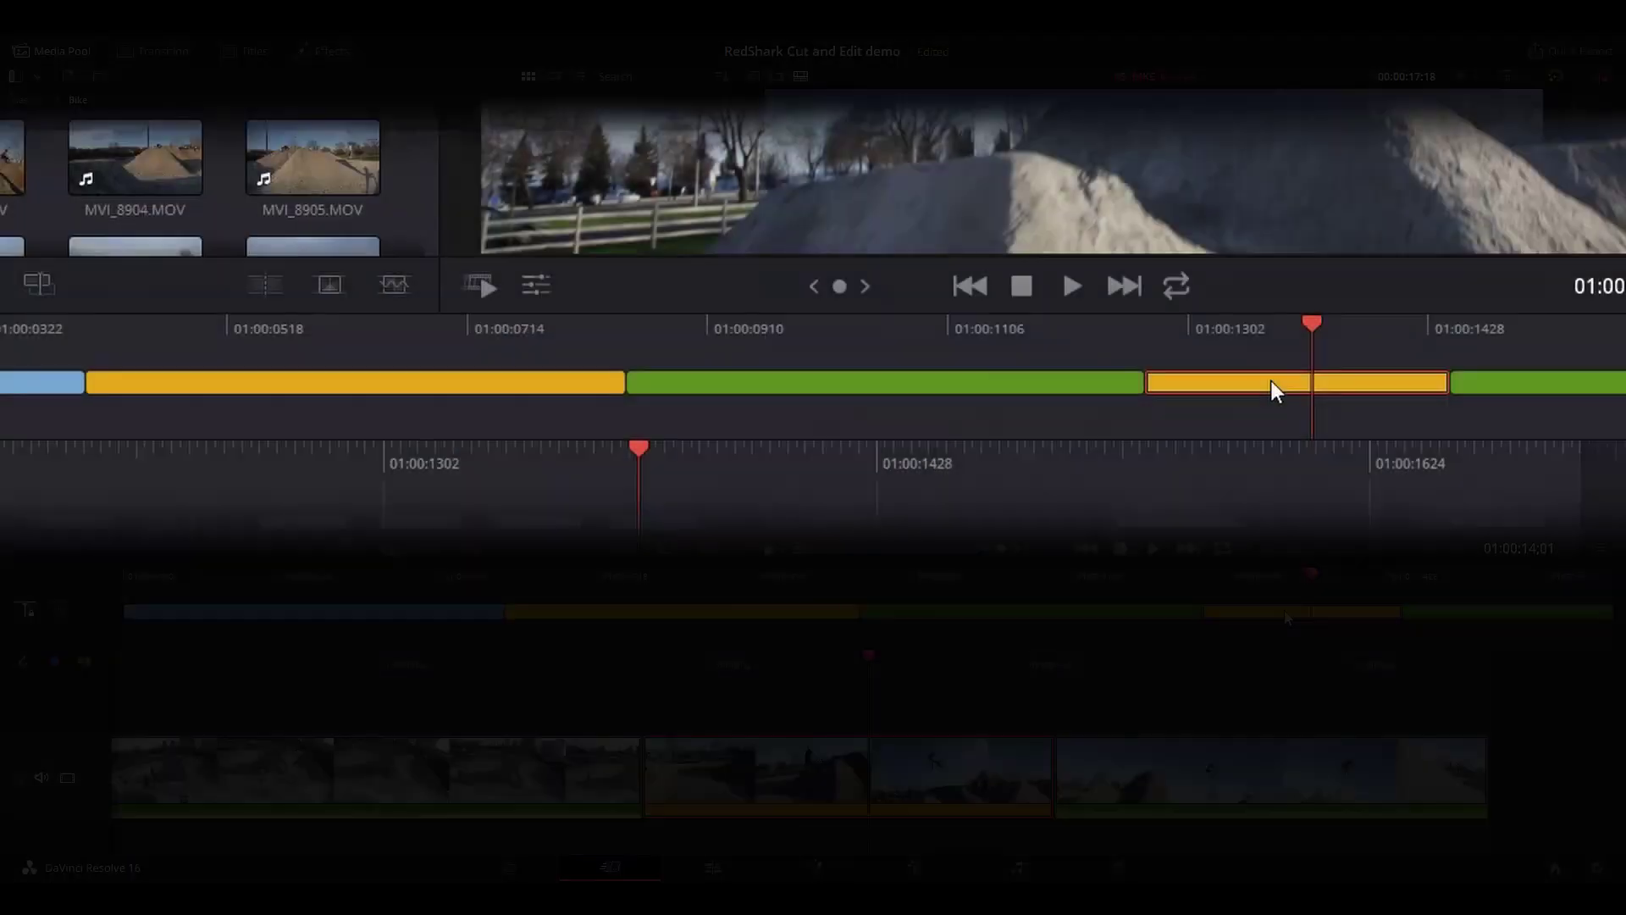
{"action": "left_click_drag", "start_coordinate": [1287, 608], "coordinate": [872, 612]}
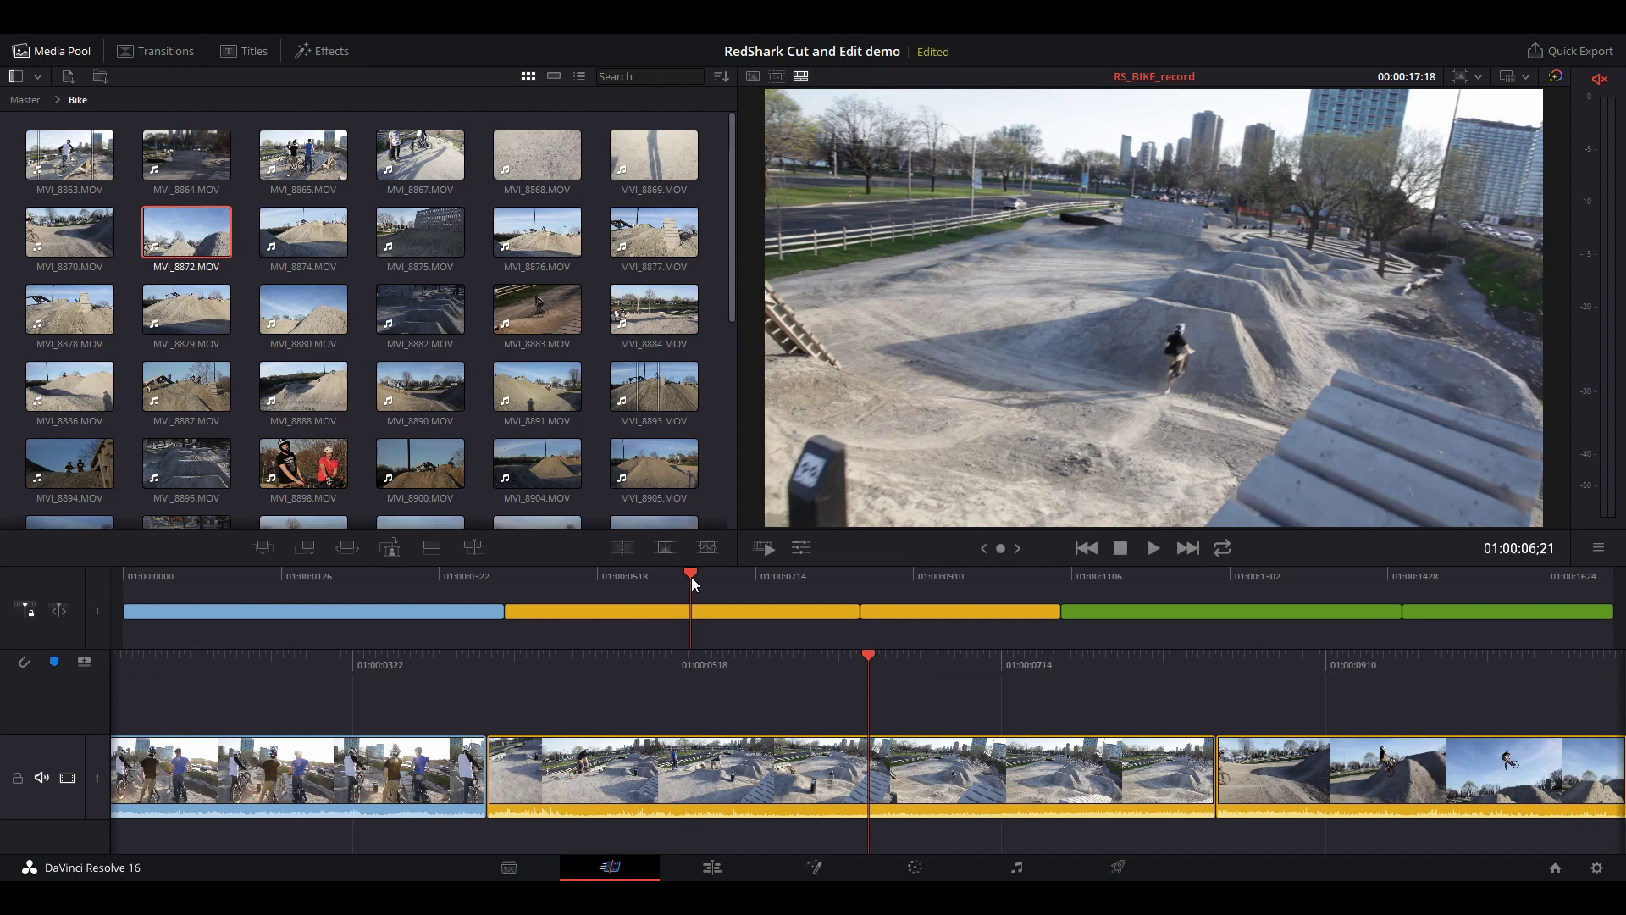
Scrub the timeline to 01:00:09;07 and open the cut between the two orange clips in the trim editor.
{"action": "left_click_drag", "start_coordinate": [691, 577], "coordinate": [723, 597]}
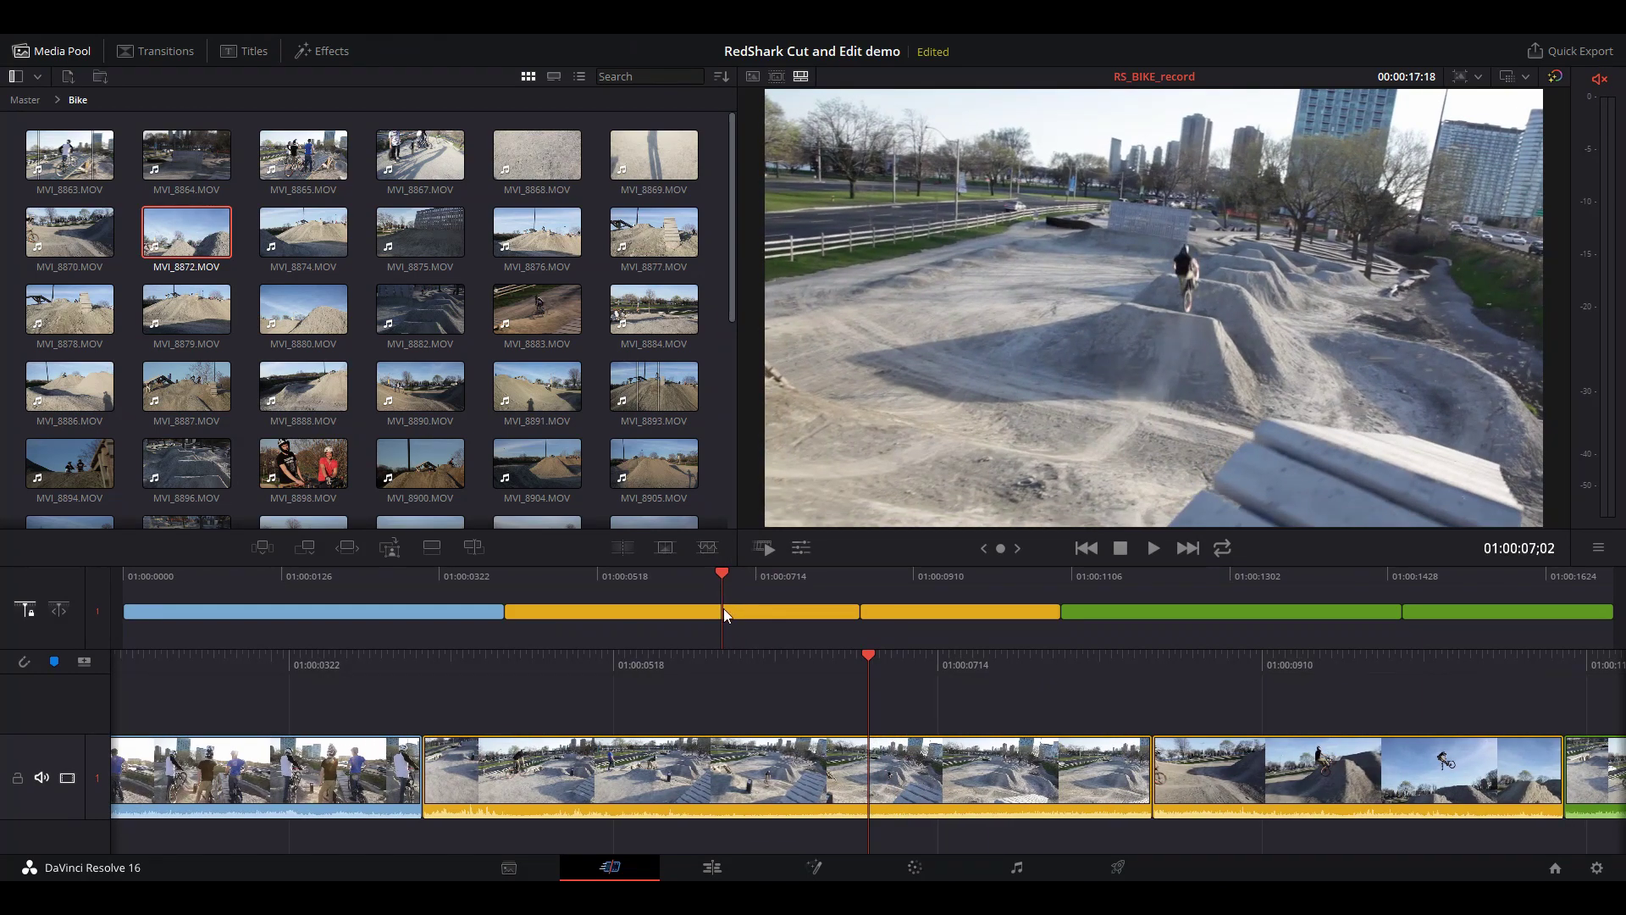
{"action": "mouse_move", "coordinate": [877, 572]}
{"action": "left_mouse_down"}
{"action": "mouse_move", "coordinate": [943, 579]}
{"action": "mouse_move", "coordinate": [905, 577]}
{"action": "left_mouse_up"}
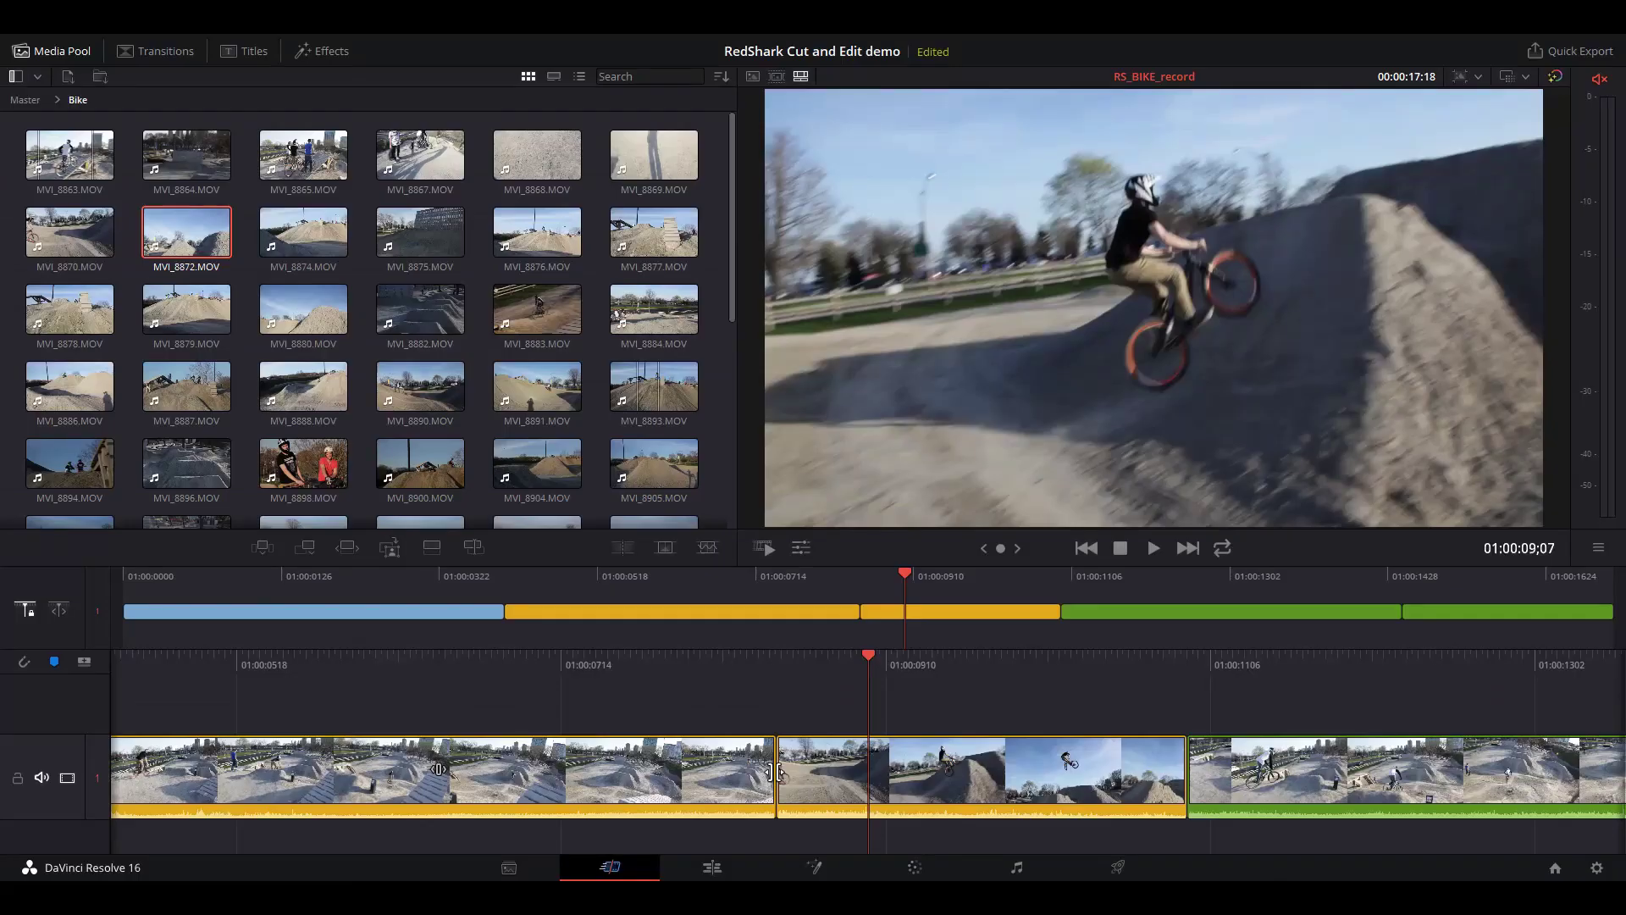
{"action": "left_click", "coordinate": [779, 686]}
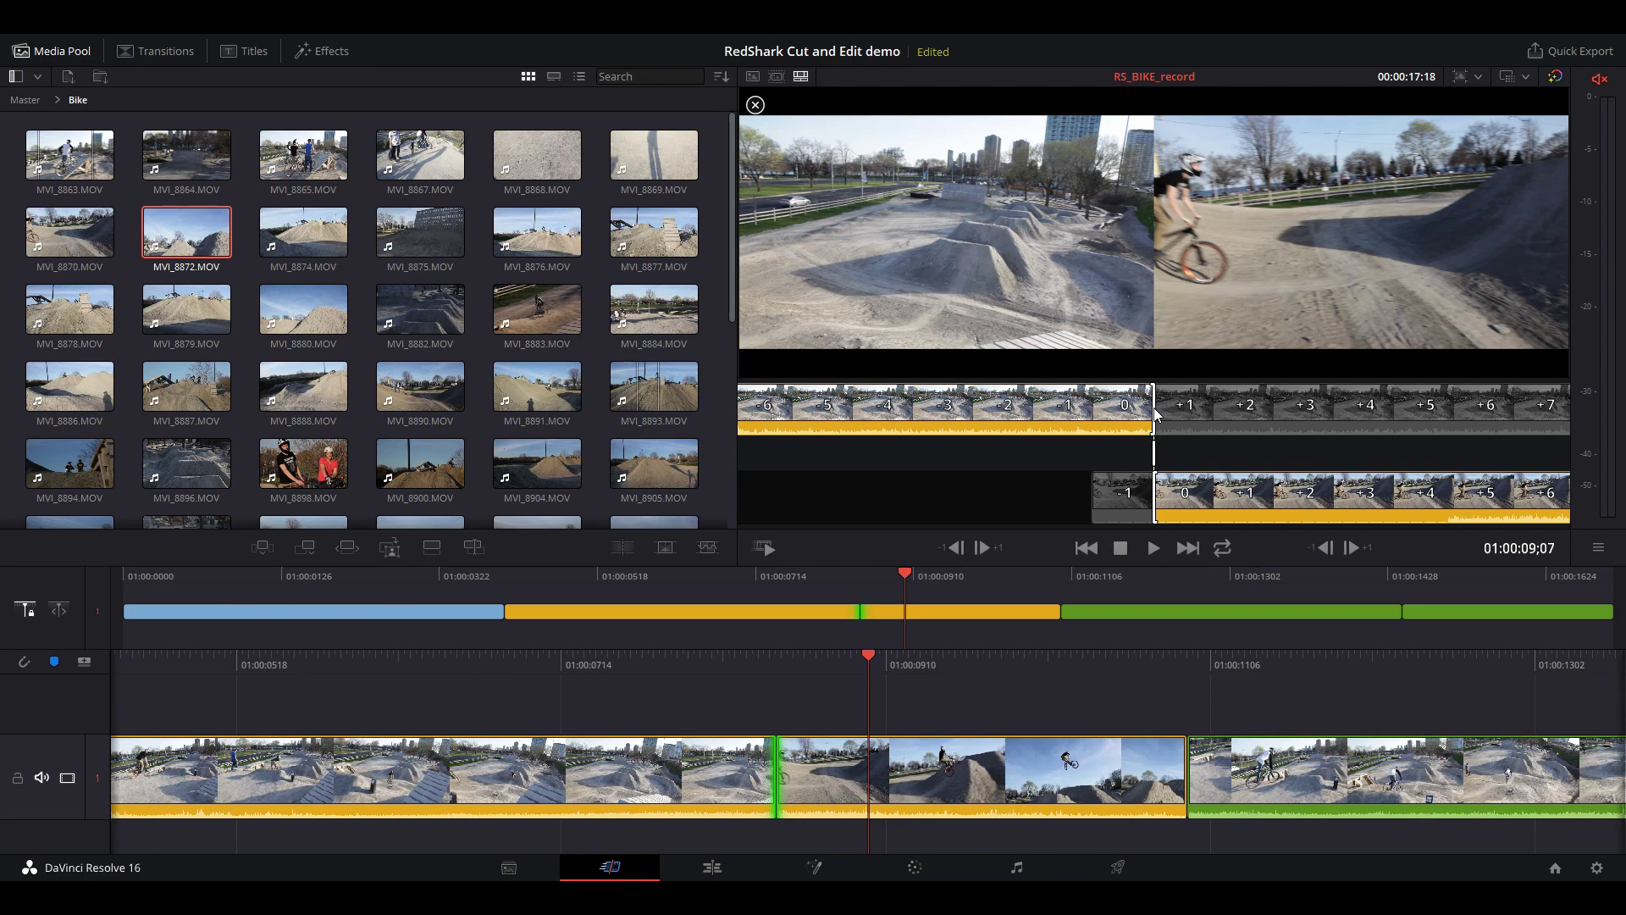
Ripple-trim the outgoing orange clip's end back and forth at the cut, ending at the -54 frame mark.
{"action": "left_click_drag", "start_coordinate": [1155, 409], "coordinate": [1148, 409]}
{"action": "key", "text": "period"}
{"action": "key", "text": "period"}
{"action": "key", "text": "period"}
{"action": "key", "text": "period"}
{"action": "key", "text": "period"}
{"action": "key", "text": "period"}
{"action": "key", "text": "period"}
{"action": "key", "text": "period"}
{"action": "key", "text": "period"}
{"action": "key", "text": "period"}
{"action": "key", "text": "period"}
{"action": "key", "text": "period"}
{"action": "key", "text": "period"}
{"action": "key", "text": "period"}
{"action": "key", "text": "period"}
{"action": "key", "text": "period"}
{"action": "key", "text": "period"}
{"action": "key", "text": "period"}
{"action": "key", "text": "period"}
{"action": "key", "text": "period"}
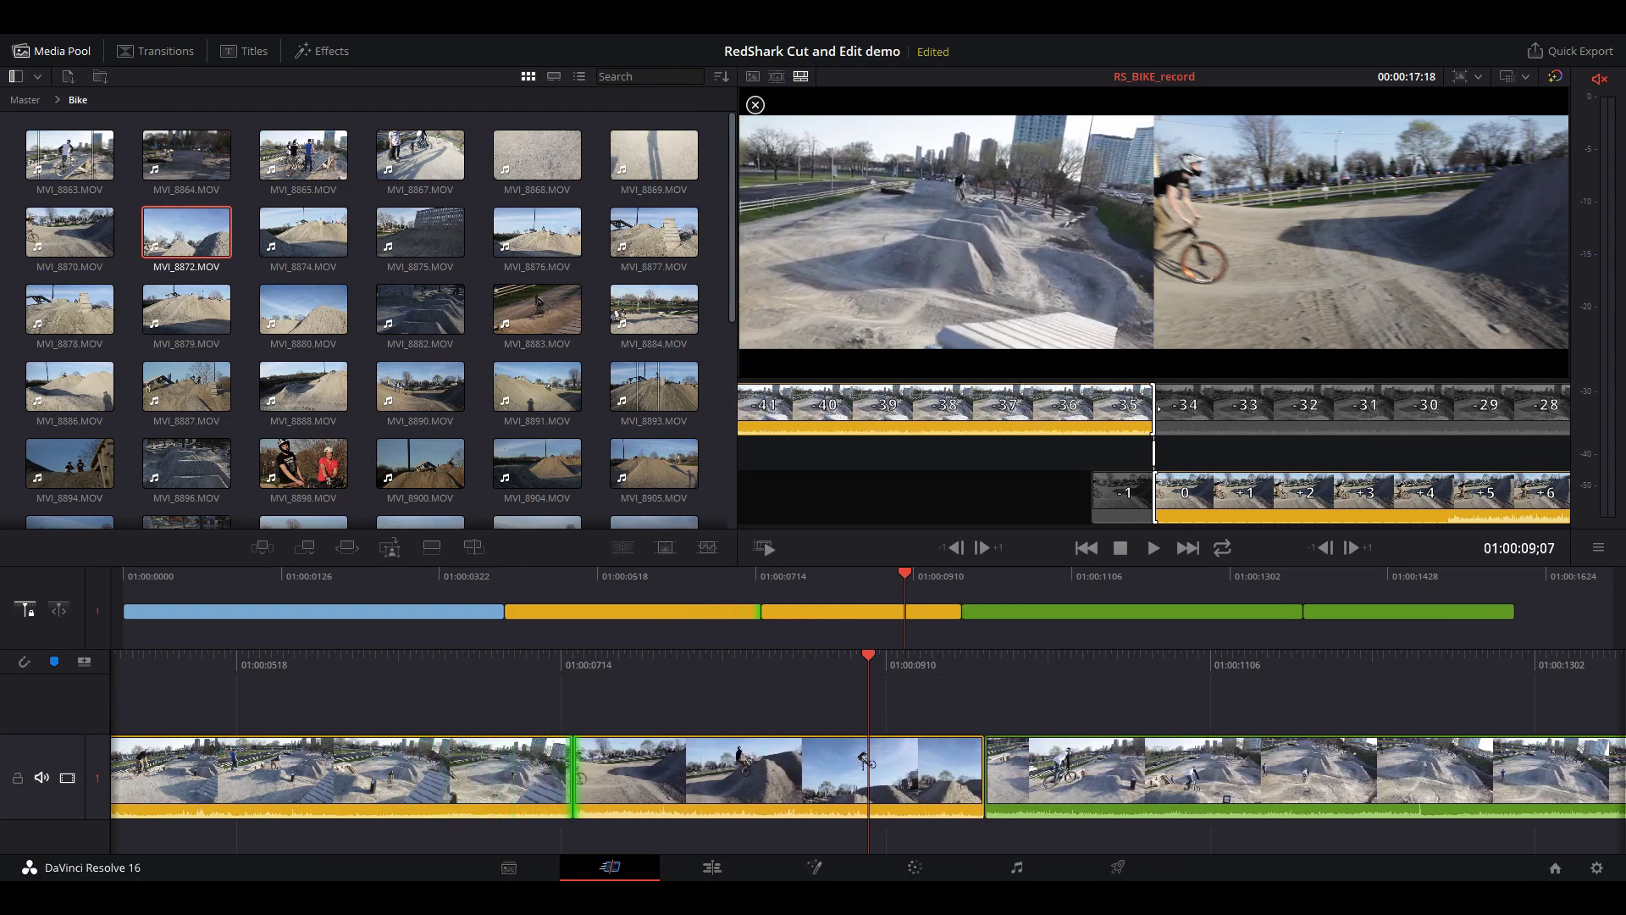
{"action": "key", "text": "comma"}
{"action": "key", "text": "comma"}
{"action": "key", "text": "comma"}
{"action": "key", "text": "comma"}
{"action": "key", "text": "comma"}
{"action": "key", "text": "comma"}
{"action": "key", "text": "comma"}
{"action": "key", "text": "comma"}
{"action": "key", "text": "comma"}
{"action": "key", "text": "comma"}
{"action": "key", "text": "comma"}
{"action": "key", "text": "comma"}
{"action": "key", "text": "comma"}
{"action": "key", "text": "comma"}
{"action": "key", "text": "comma"}
{"action": "key", "text": "comma"}
{"action": "key", "text": "comma"}
{"action": "key", "text": "comma"}
{"action": "key", "text": "comma"}
{"action": "key", "text": "comma"}
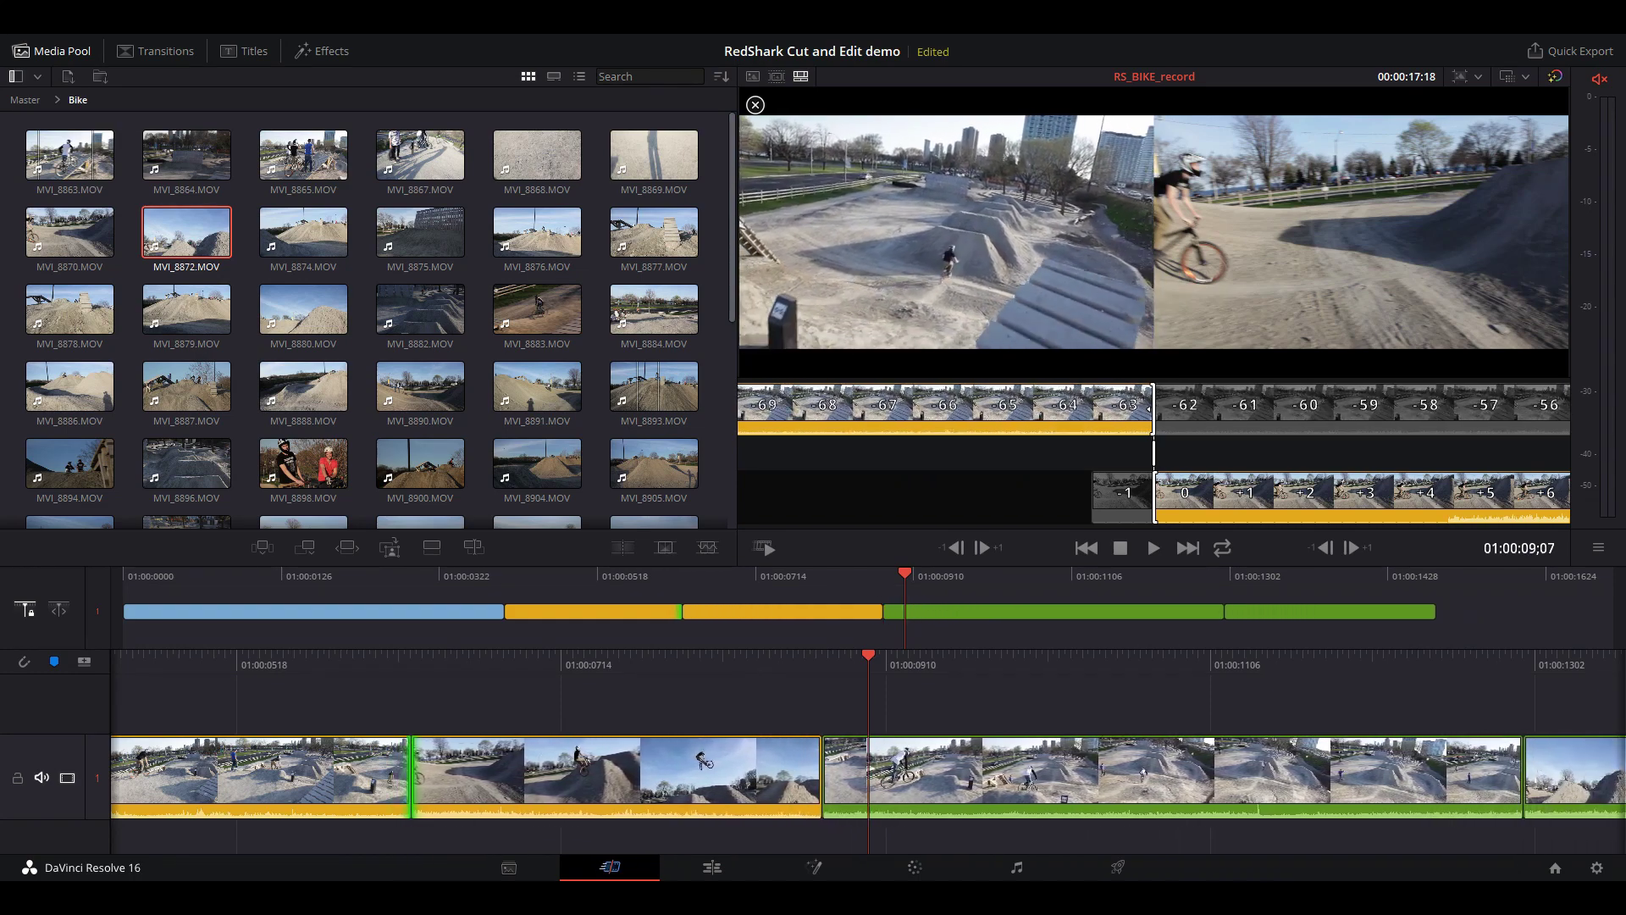
{"action": "key", "text": "period"}
{"action": "key", "text": "period"}
{"action": "key", "text": "period"}
{"action": "key", "text": "period"}
{"action": "key", "text": "period"}
{"action": "key", "text": "period"}
{"action": "key", "text": "period"}
{"action": "key", "text": "period"}
{"action": "key", "text": "period"}
{"action": "key", "text": "period"}
{"action": "key", "text": "period"}
{"action": "key", "text": "period"}
{"action": "key", "text": "period"}
{"action": "key", "text": "period"}
{"action": "key", "text": "period"}
{"action": "key", "text": "period"}
{"action": "key", "text": "period"}
{"action": "key", "text": "period"}
{"action": "key", "text": "period"}
{"action": "key", "text": "period"}
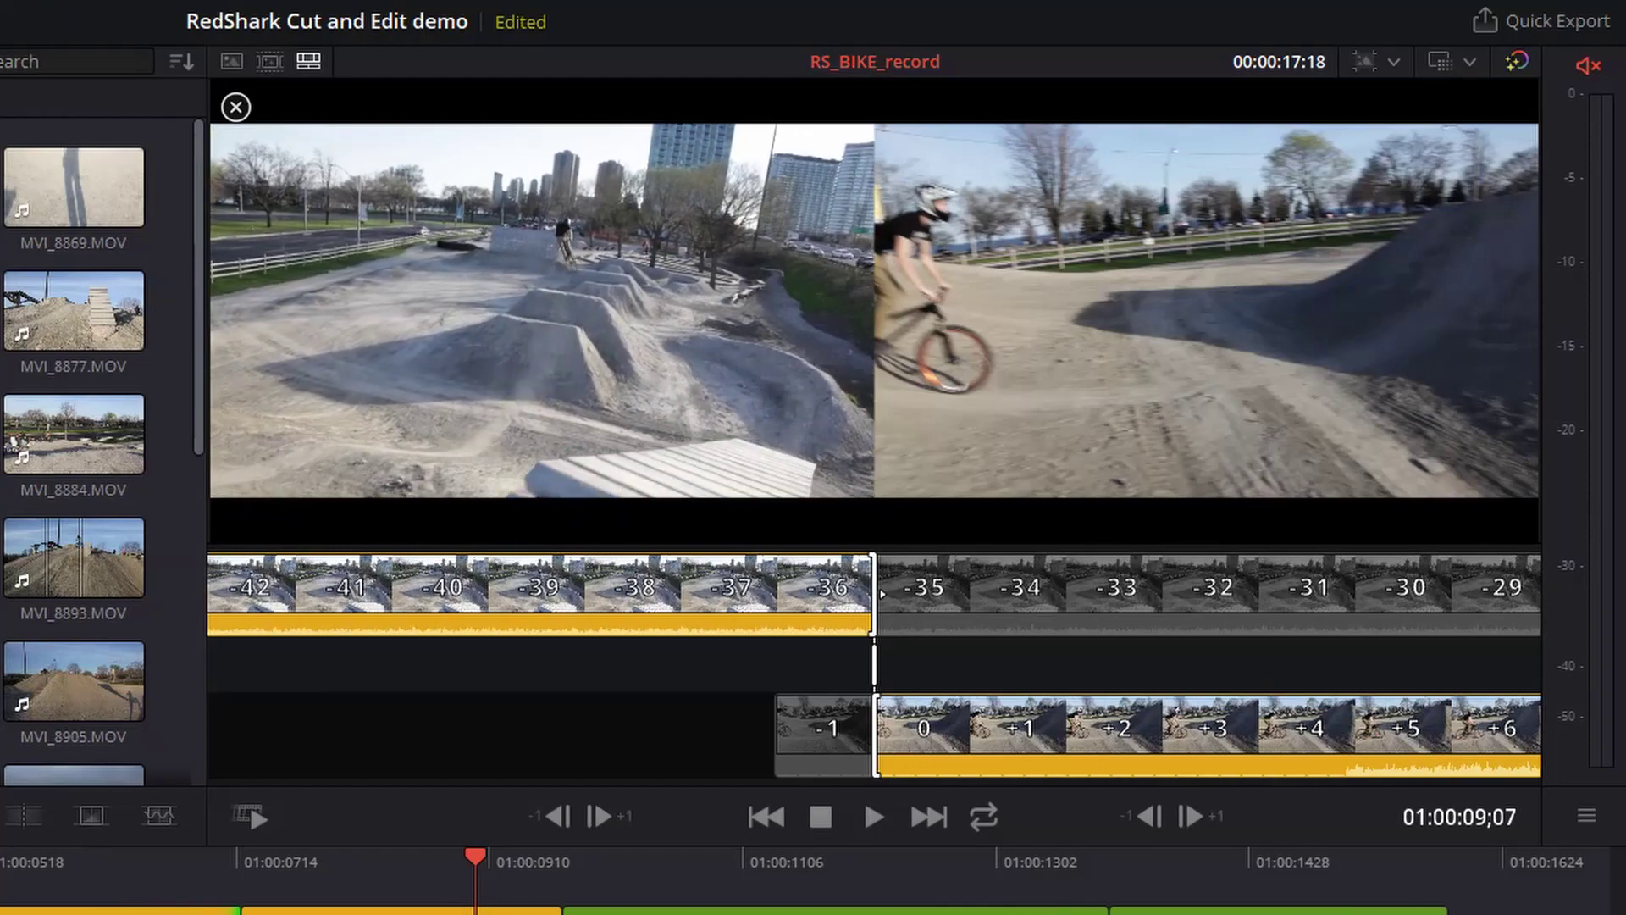
{"action": "key", "text": "comma"}
{"action": "key", "text": "comma"}
{"action": "key", "text": "comma"}
{"action": "key", "text": "comma"}
{"action": "key", "text": "comma"}
{"action": "key", "text": "comma"}
{"action": "key", "text": "comma"}
{"action": "key", "text": "comma"}
{"action": "key", "text": "comma"}
{"action": "key", "text": "comma"}
{"action": "key", "text": "comma"}
{"action": "key", "text": "comma"}
{"action": "key", "text": "comma"}
{"action": "key", "text": "comma"}
{"action": "key", "text": "comma"}
{"action": "key", "text": "comma"}
{"action": "key", "text": "comma"}
{"action": "key", "text": "comma"}
{"action": "key", "text": "comma"}
{"action": "key", "text": "comma"}
{"action": "key", "text": "comma"}
{"action": "key", "text": "comma"}
{"action": "key", "text": "comma"}
{"action": "key", "text": "comma"}
{"action": "key", "text": "comma"}
{"action": "key", "text": "period"}
{"action": "key", "text": "period"}
{"action": "key", "text": "period"}
{"action": "key", "text": "period"}
{"action": "key", "text": "period"}
{"action": "key", "text": "period"}
{"action": "key", "text": "period"}
{"action": "key", "text": "period"}
{"action": "key", "text": "period"}
{"action": "key", "text": "period"}
{"action": "key", "text": "period"}
{"action": "key", "text": "period"}
{"action": "key", "text": "period"}
{"action": "key", "text": "period"}
{"action": "key", "text": "period"}
{"action": "key", "text": "period"}
{"action": "key", "text": "period"}
{"action": "key", "text": "period"}
{"action": "key", "text": "period"}
{"action": "key", "text": "period"}
{"action": "key", "text": "period"}
{"action": "key", "text": "period"}
{"action": "key", "text": "period"}
{"action": "key", "text": "period"}
{"action": "key", "text": "period"}
{"action": "key", "text": "period"}
{"action": "key", "text": "period"}
{"action": "key", "text": "comma"}
{"action": "key", "text": "comma"}
{"action": "key", "text": "comma"}
{"action": "key", "text": "comma"}
{"action": "key", "text": "comma"}
{"action": "key", "text": "comma"}
{"action": "key", "text": "comma"}
{"action": "key", "text": "comma"}
{"action": "key", "text": "comma"}
{"action": "key", "text": "comma"}
{"action": "key", "text": "comma"}
{"action": "key", "text": "comma"}
{"action": "key", "text": "comma"}
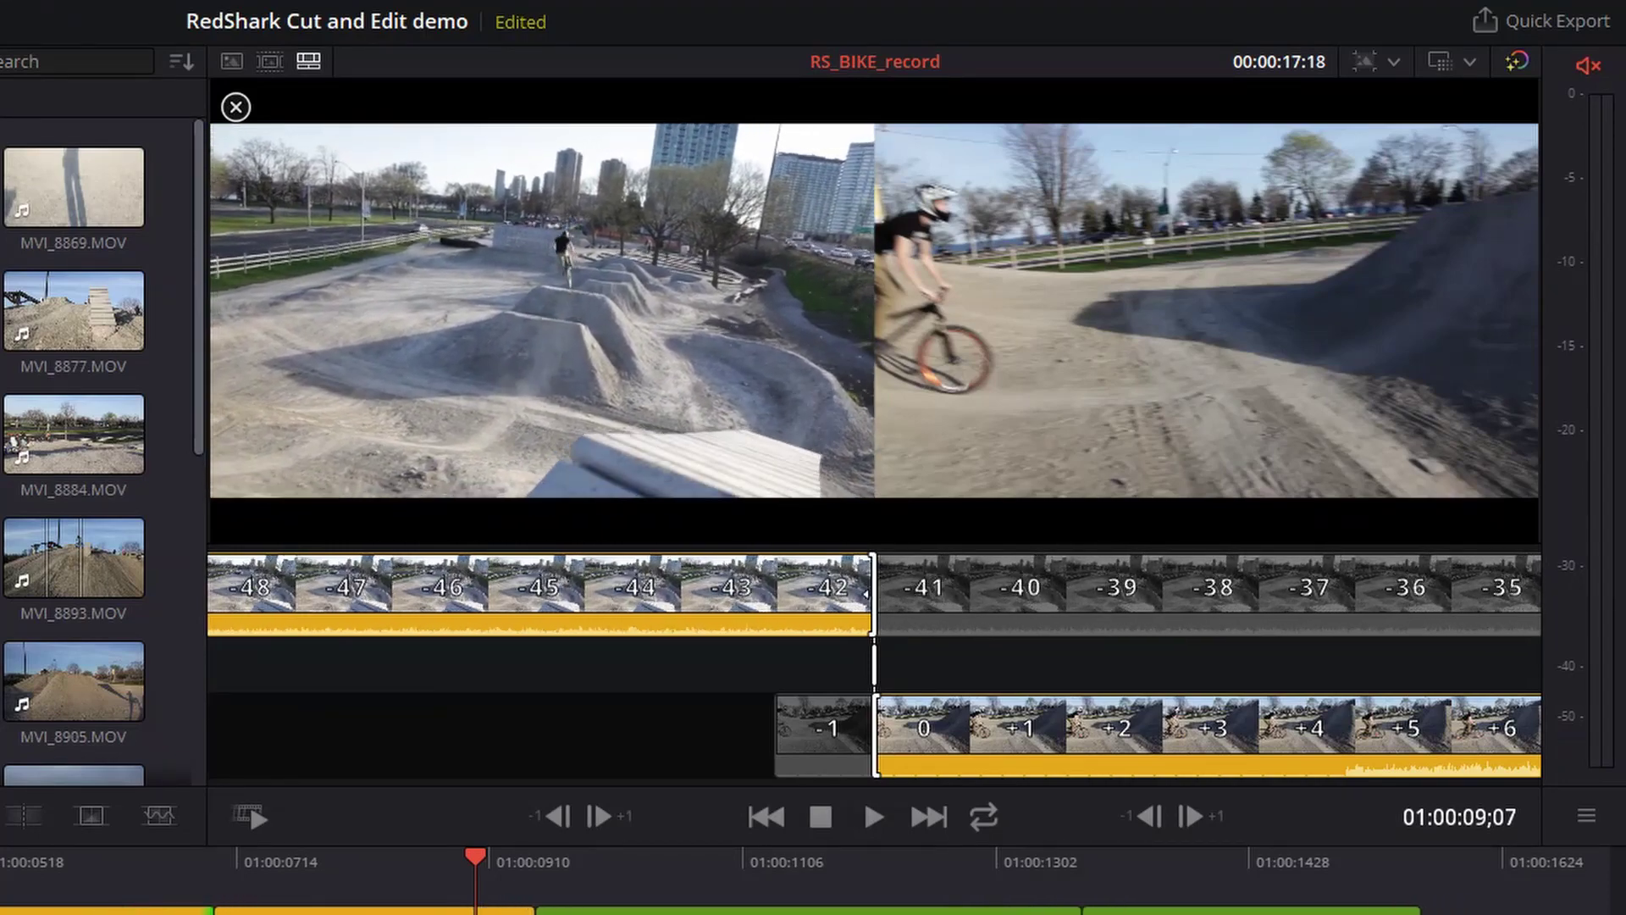
{"action": "key", "text": "comma"}
{"action": "key", "text": "comma"}
{"action": "key", "text": "comma"}
{"action": "key", "text": "comma"}
{"action": "key", "text": "comma"}
{"action": "key", "text": "period"}
{"action": "key", "text": "period"}
{"action": "key", "text": "period"}
{"action": "key", "text": "period"}
{"action": "key", "text": "period"}
{"action": "key", "text": "period"}
{"action": "key", "text": "period"}
{"action": "key", "text": "period"}
Fine-tune the outgoing orange clip's end with single-frame ripple nudges in the trim editor.
{"action": "key", "text": "comma"}
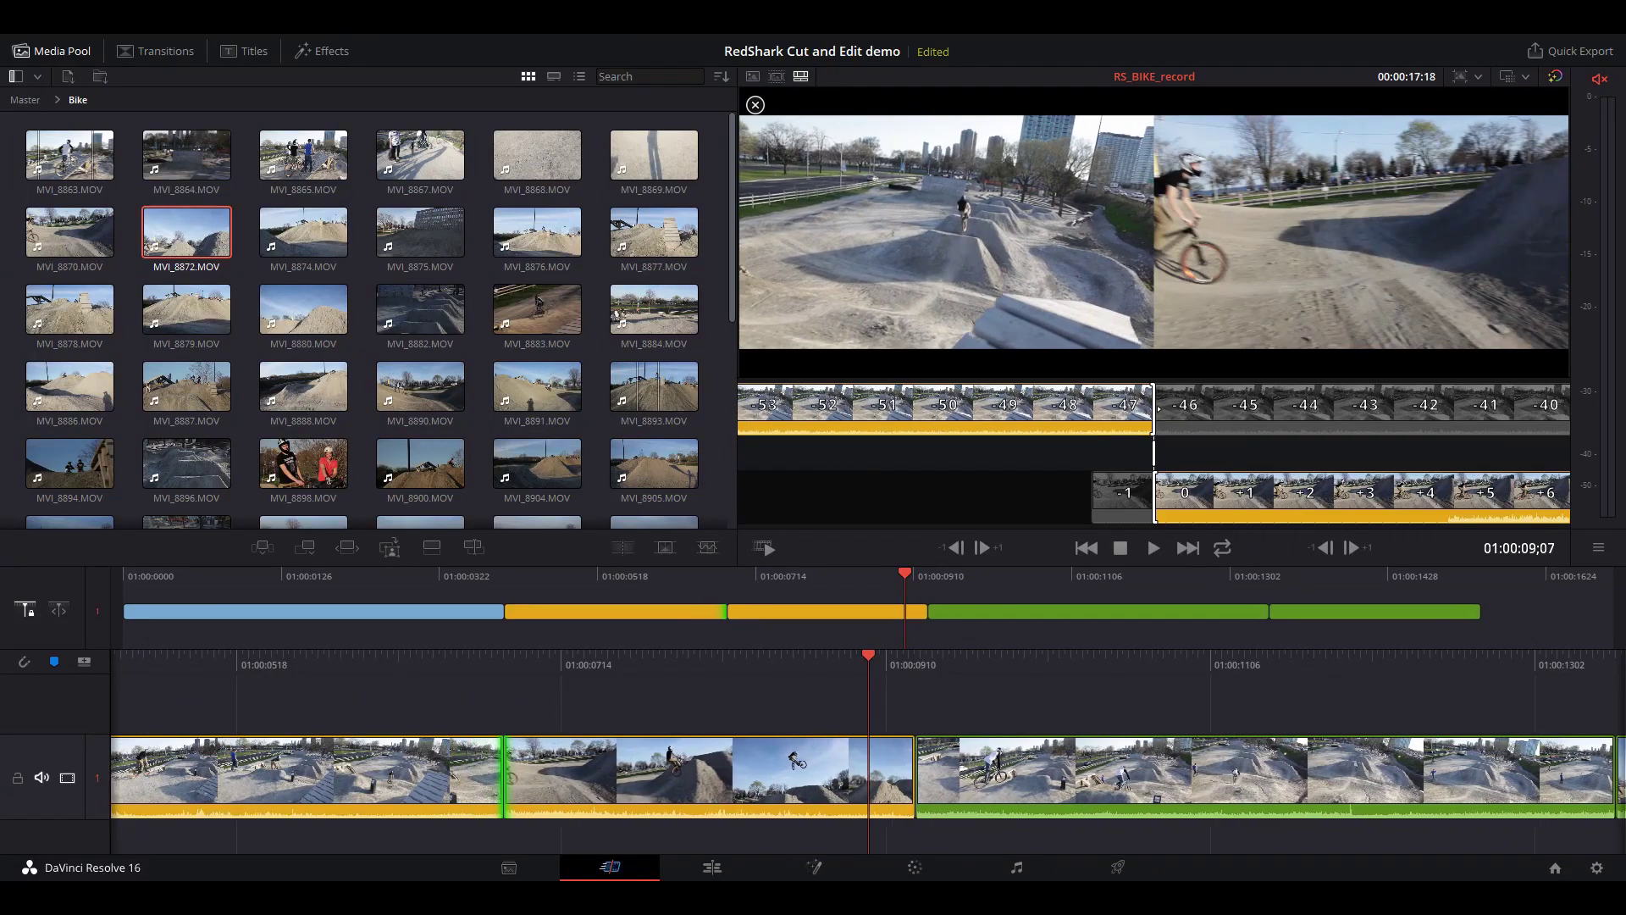
{"action": "key", "text": "comma"}
{"action": "key", "text": "comma"}
{"action": "key", "text": "comma"}
{"action": "key", "text": "comma"}
{"action": "key", "text": "comma"}
{"action": "key", "text": "comma"}
{"action": "key", "text": "comma"}
{"action": "key", "text": "comma"}
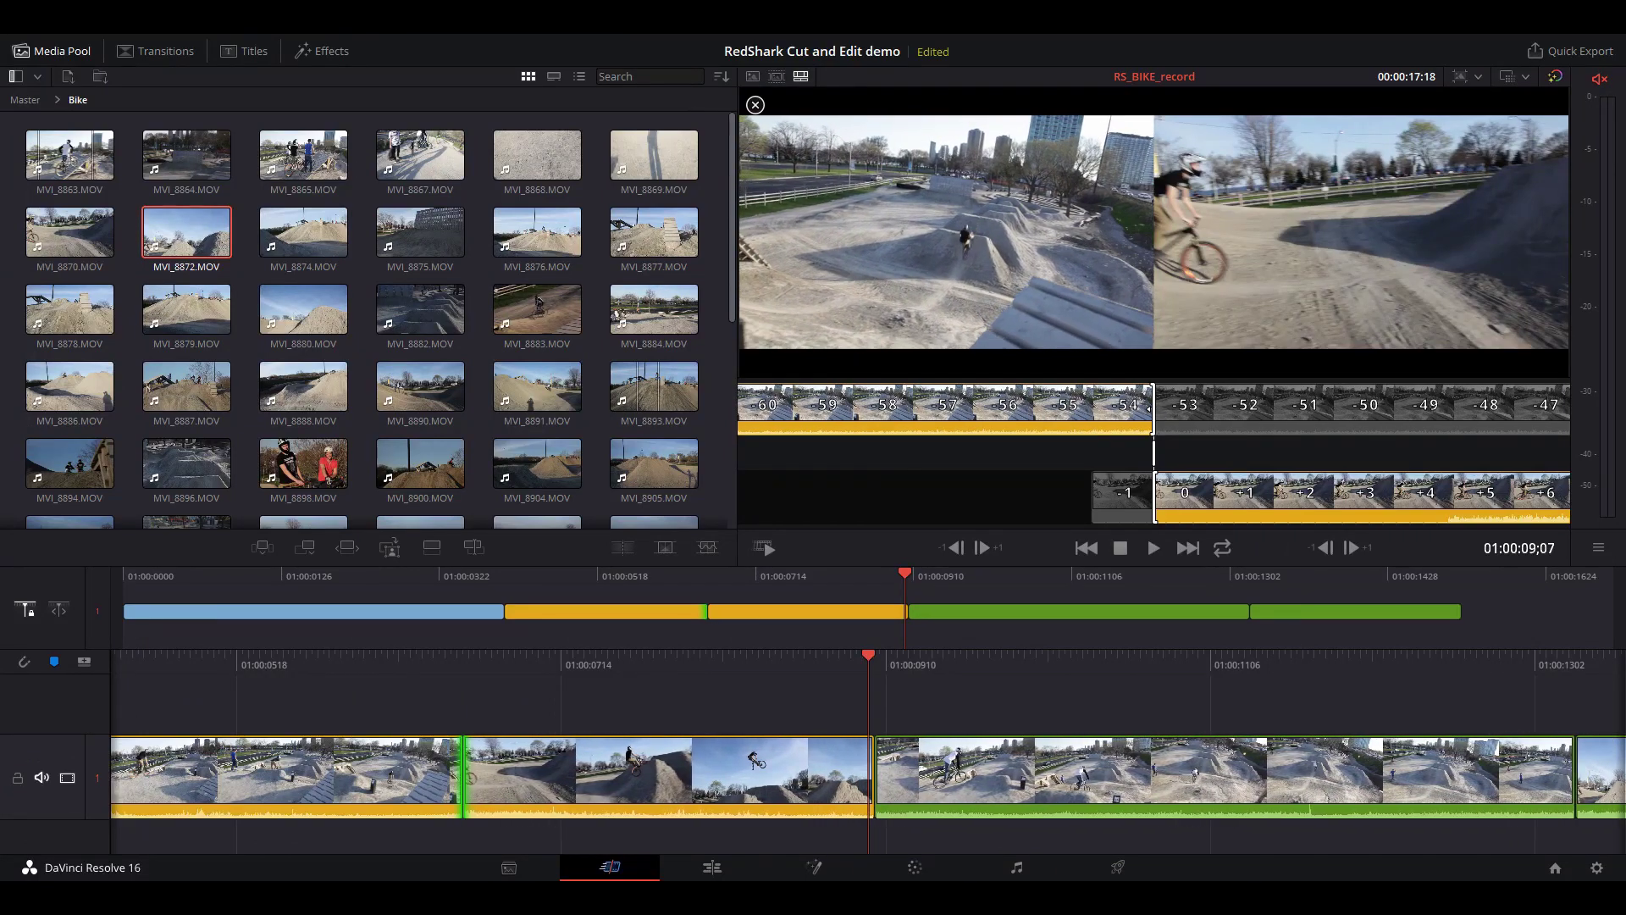
{"action": "key", "text": "period"}
{"action": "key", "text": "period"}
{"action": "key", "text": "period"}
{"action": "key", "text": "period"}
{"action": "key", "text": "period"}
{"action": "key", "text": "period"}
{"action": "key", "text": "period"}
{"action": "key", "text": "period"}
{"action": "key", "text": "period"}
{"action": "key", "text": "period"}
{"action": "key", "text": "period"}
{"action": "key", "text": "period"}
{"action": "key", "text": "period"}
{"action": "key", "text": "period"}
{"action": "key", "text": "period"}
{"action": "key", "text": "period"}
{"action": "key", "text": "period"}
{"action": "key", "text": "period"}
{"action": "key", "text": "period"}
{"action": "key", "text": "comma"}
{"action": "key", "text": "comma"}
{"action": "key", "text": "comma"}
{"action": "key", "text": "comma"}
{"action": "key", "text": "comma"}
{"action": "key", "text": "comma"}
{"action": "key", "text": "comma"}
{"action": "key", "text": "comma"}
{"action": "key", "text": "comma"}
{"action": "key", "text": "comma"}
{"action": "key", "text": "comma"}
{"action": "key", "text": "comma"}
{"action": "key", "text": "comma"}
{"action": "key", "text": "comma"}
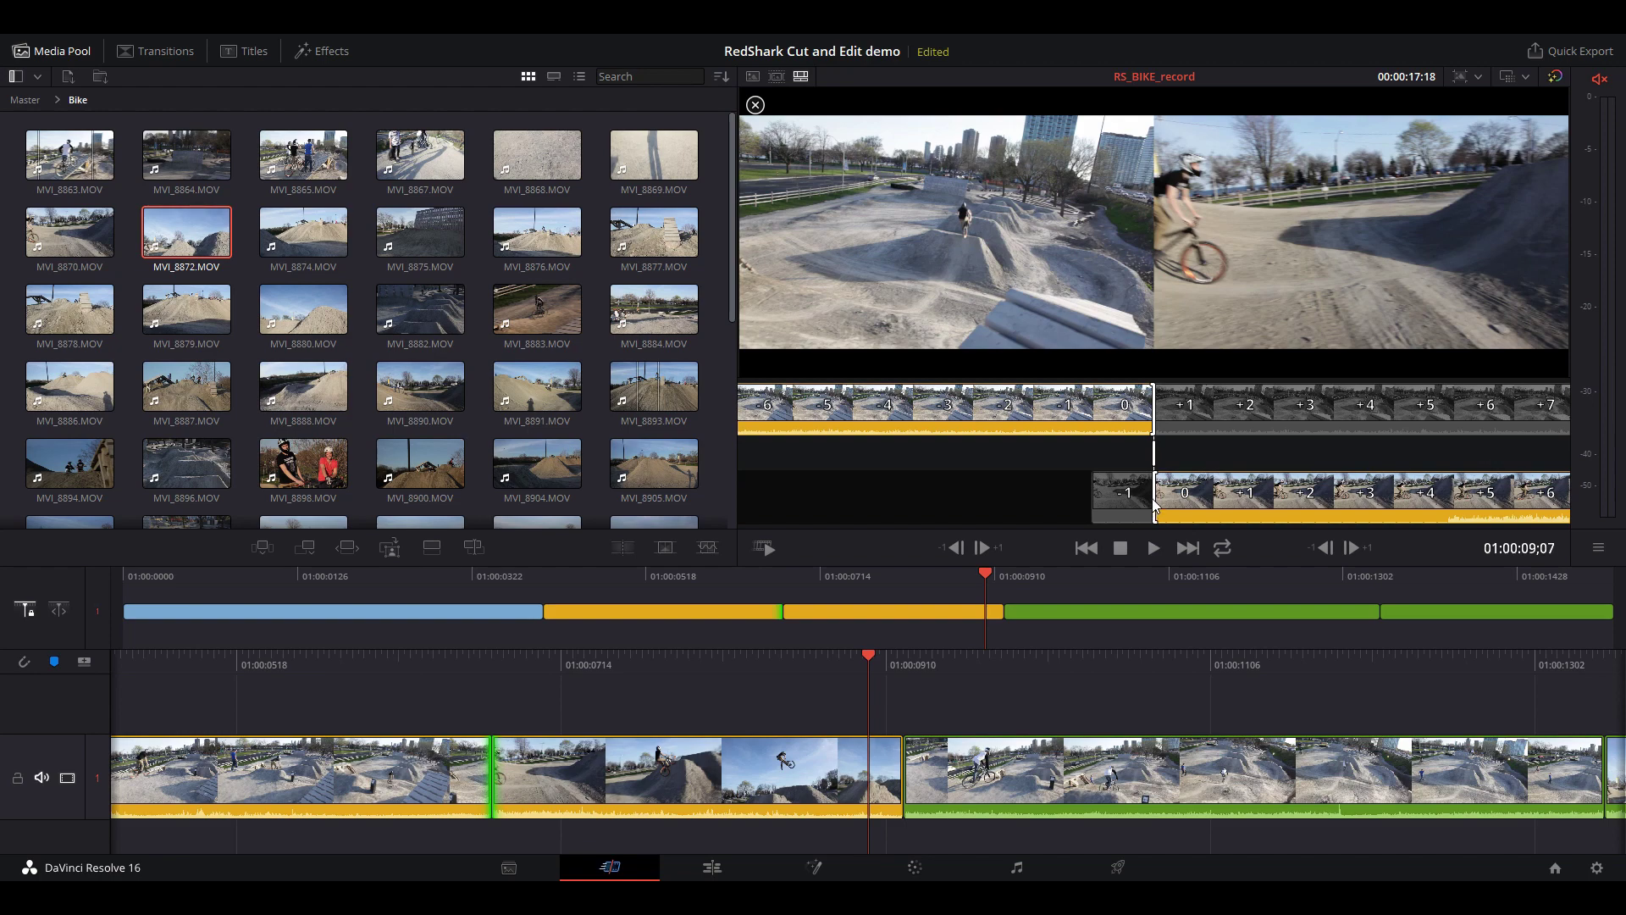
Ripple-trim the incoming orange clip's start to the +22 frame mark and play around the edit.
{"action": "left_click_drag", "start_coordinate": [492, 771], "coordinate": [619, 770]}
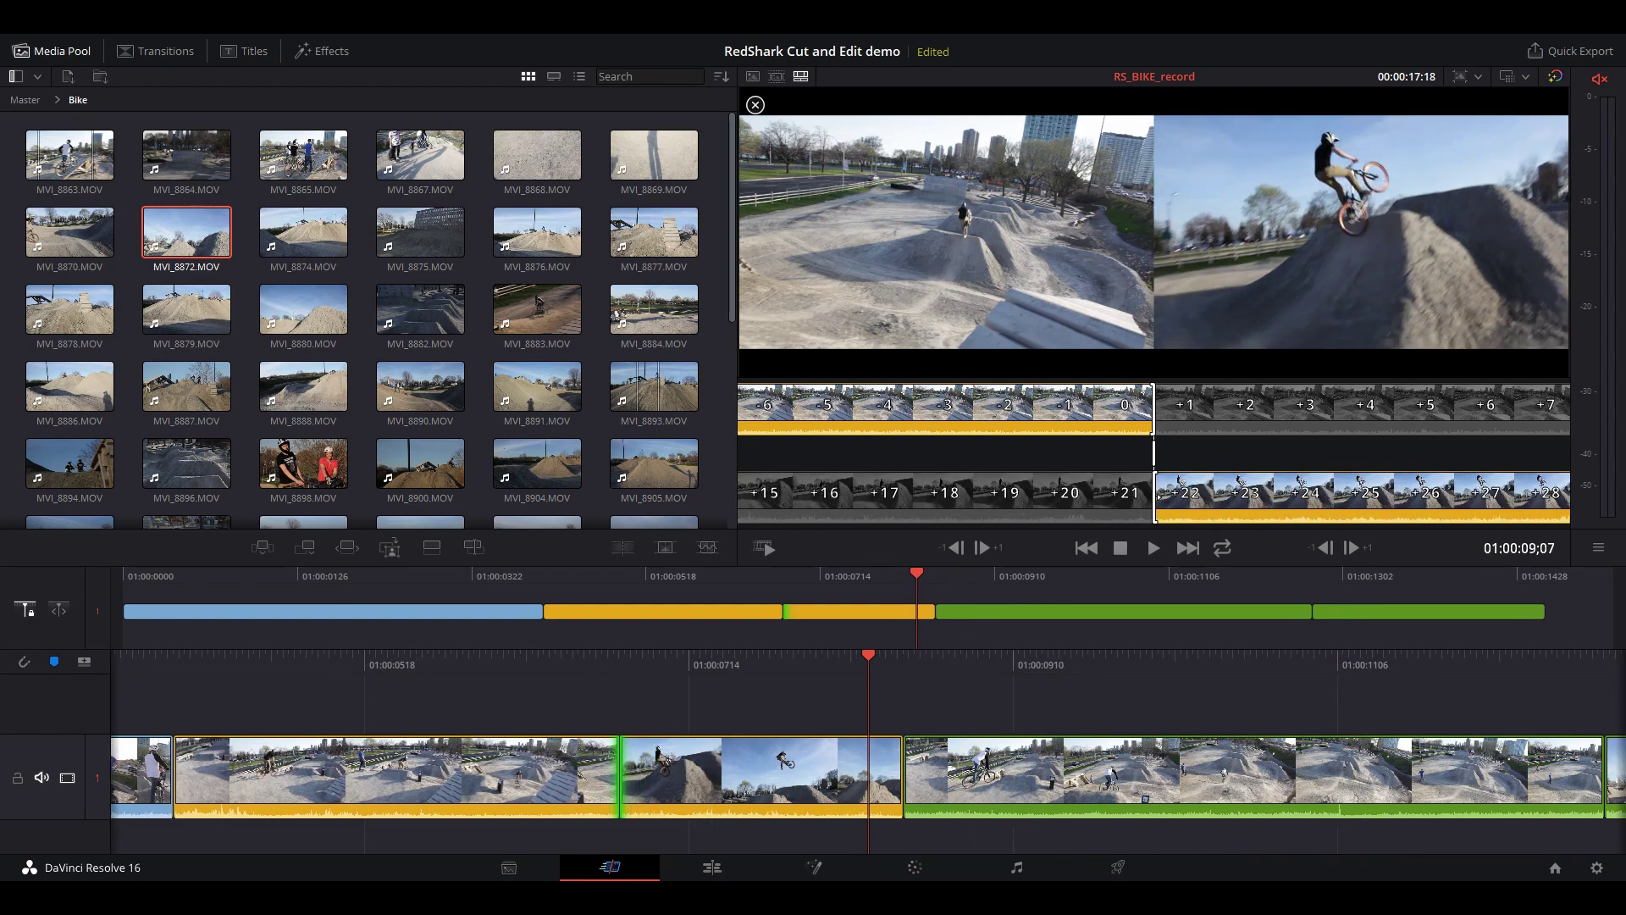
{"action": "left_click_drag", "start_coordinate": [1156, 500], "coordinate": [1156, 500]}
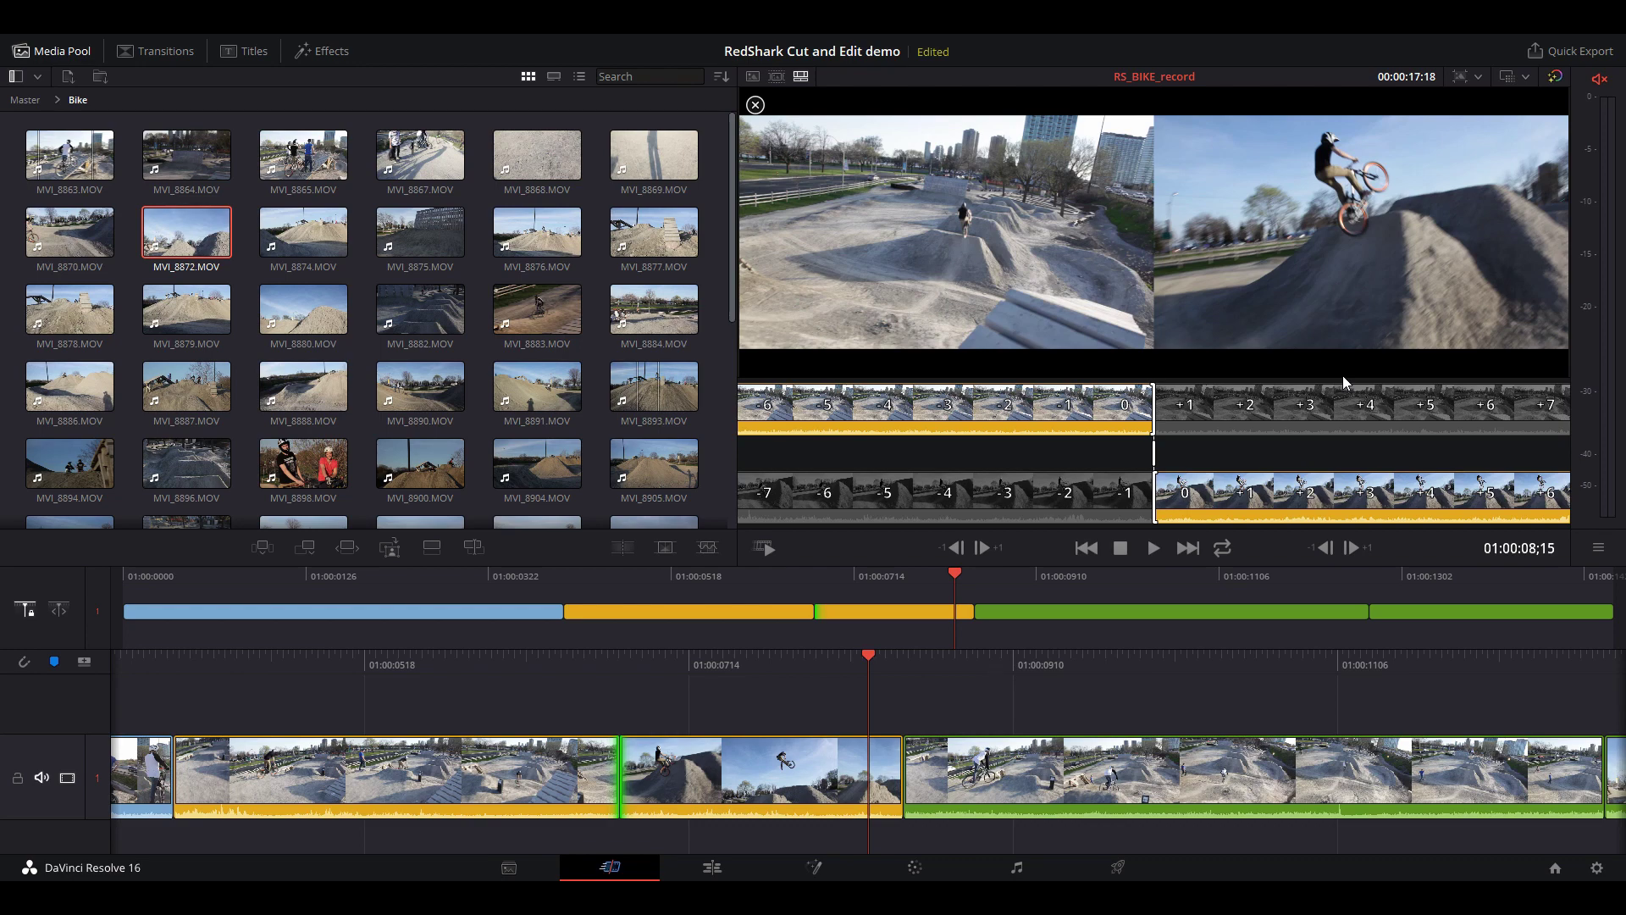
{"action": "key", "text": "slash"}
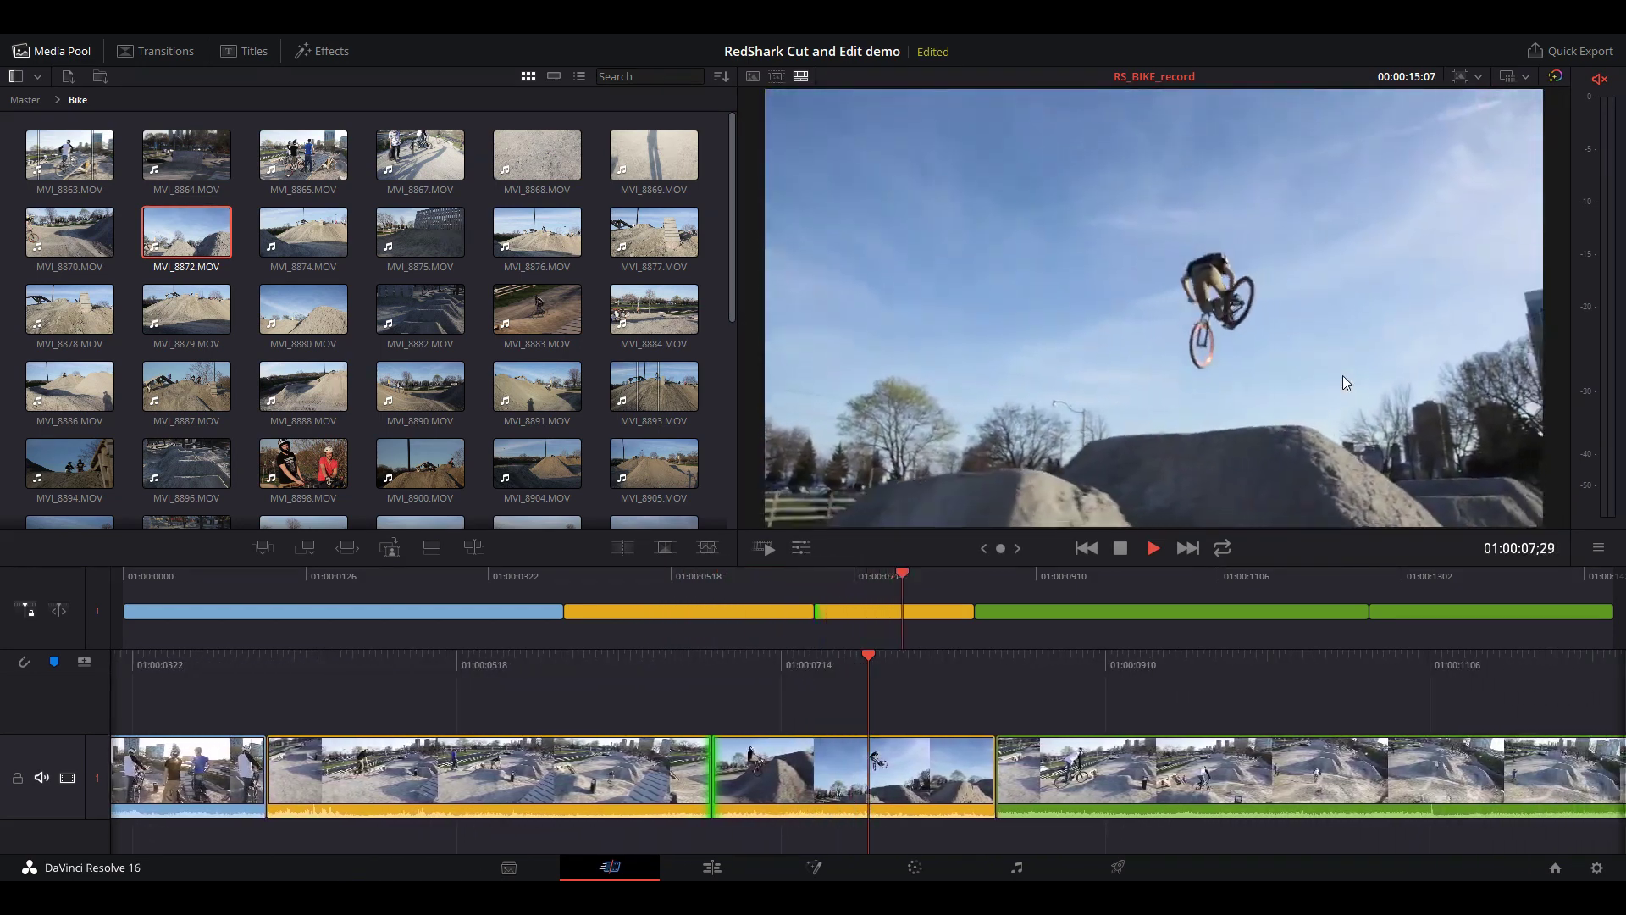
Return to the cut between the orange clips, trim 3 more frames off the incoming clip's start and play around the edit.
{"action": "key", "text": "Up"}
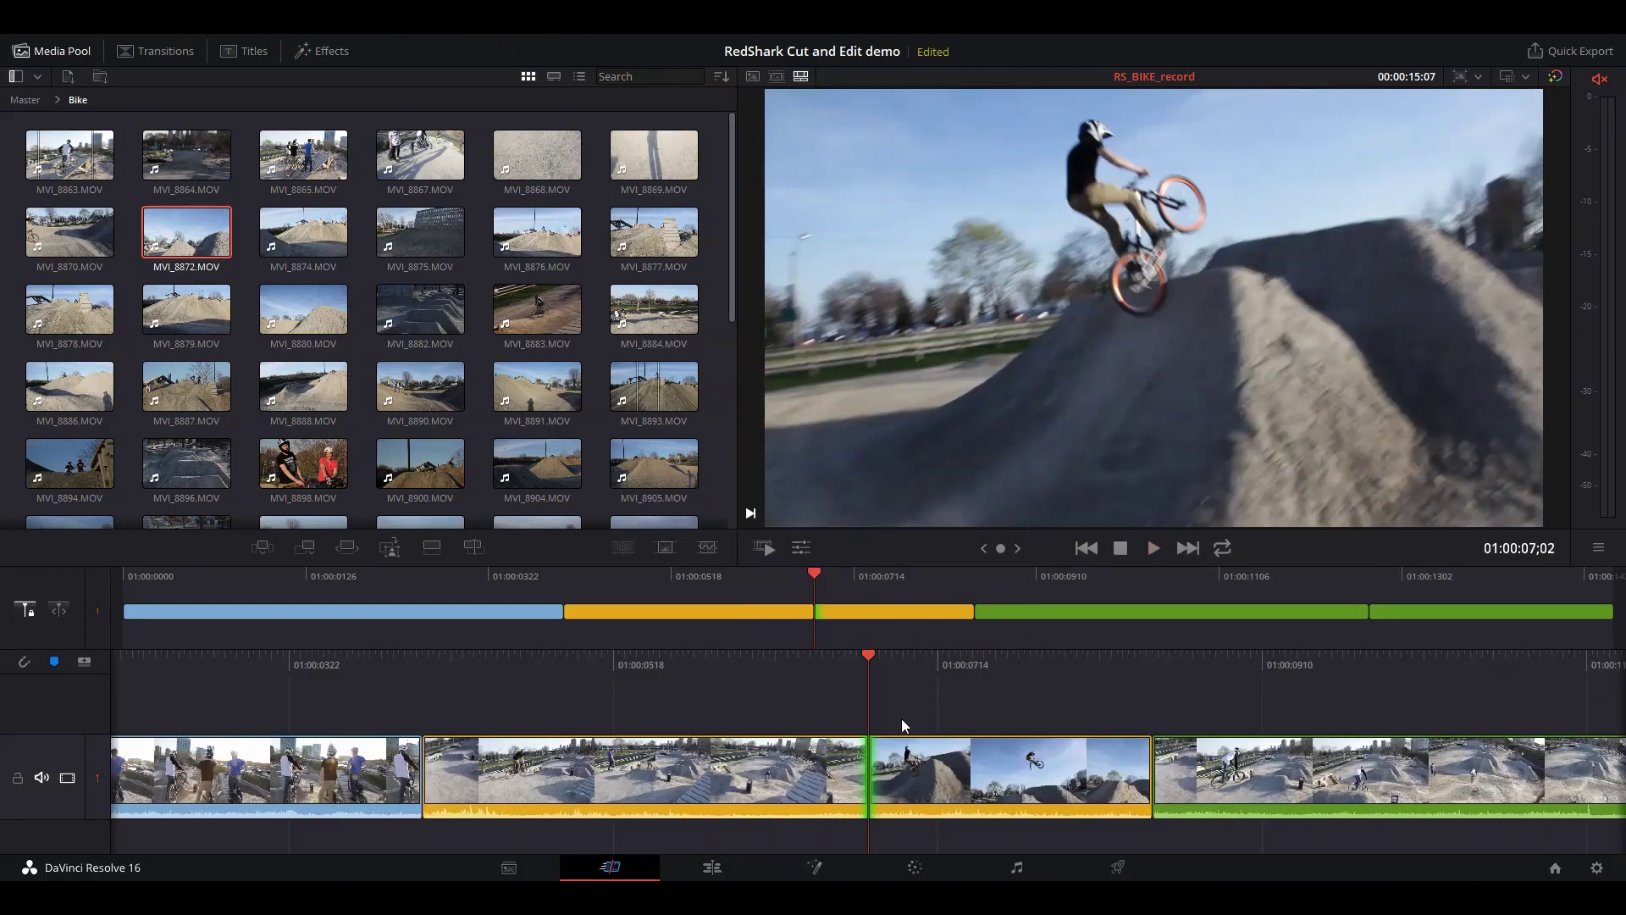
{"action": "left_click", "coordinate": [867, 788]}
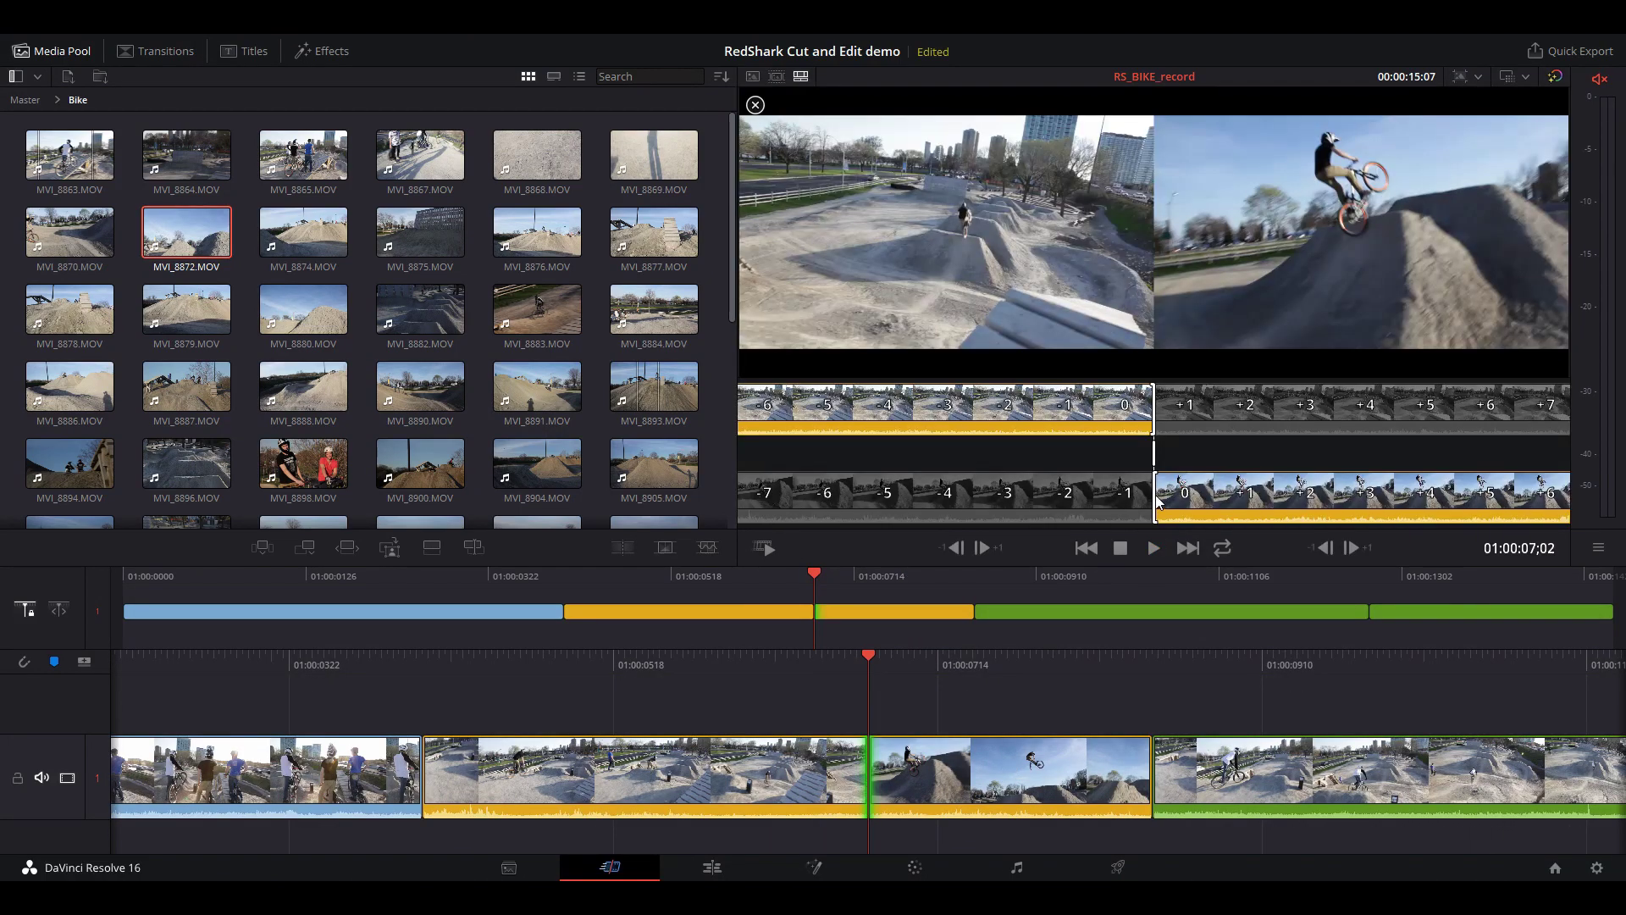
{"action": "left_click_drag", "start_coordinate": [1156, 498], "coordinate": [1158, 497]}
{"action": "key", "text": "comma"}
{"action": "key", "text": "comma"}
{"action": "key", "text": "comma"}
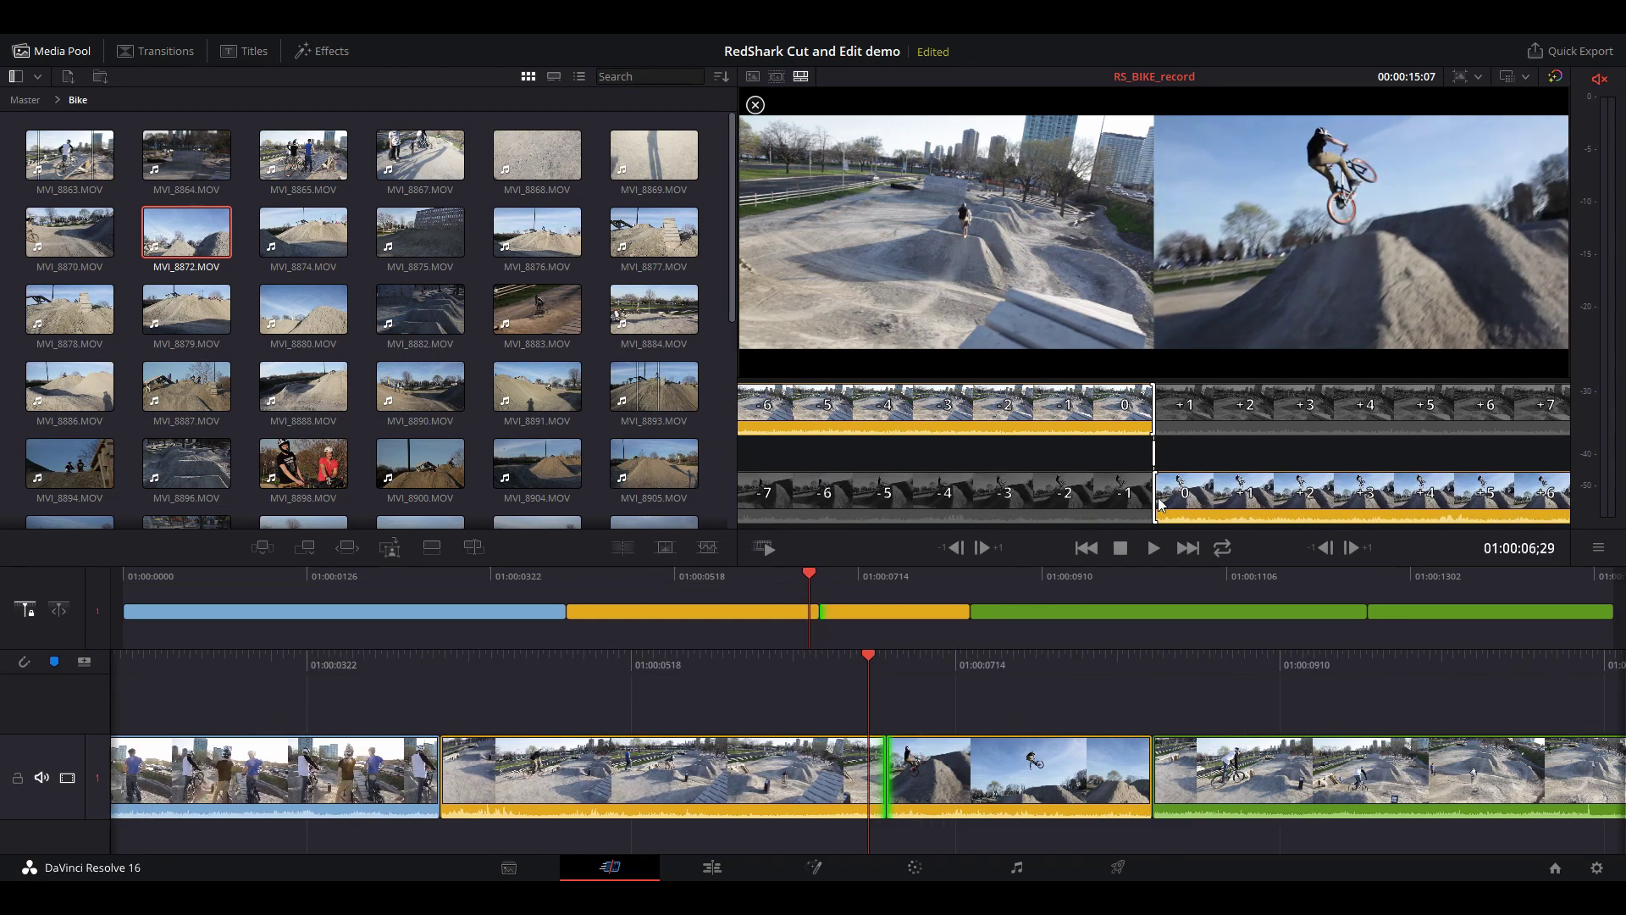
{"action": "key", "text": "slash"}
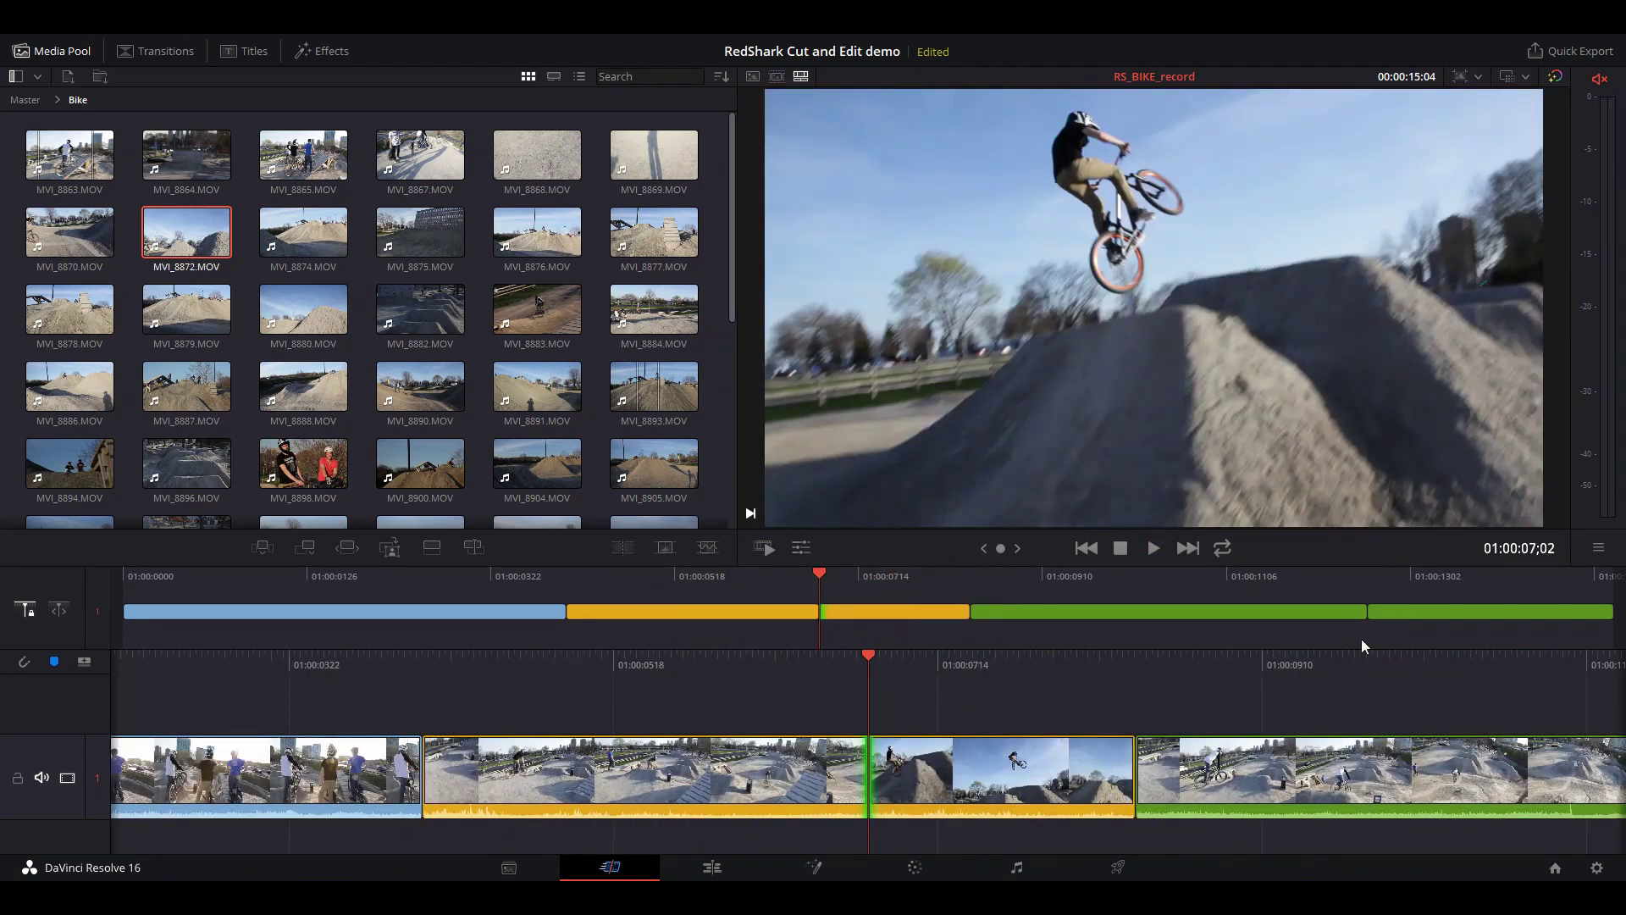
Open the cut between the two green clips in the trim editor and ripple-shorten the outgoing clip's end by about 49 frames.
{"action": "left_click", "coordinate": [1230, 718]}
{"action": "left_click_drag", "start_coordinate": [1092, 655], "coordinate": [130, 696]}
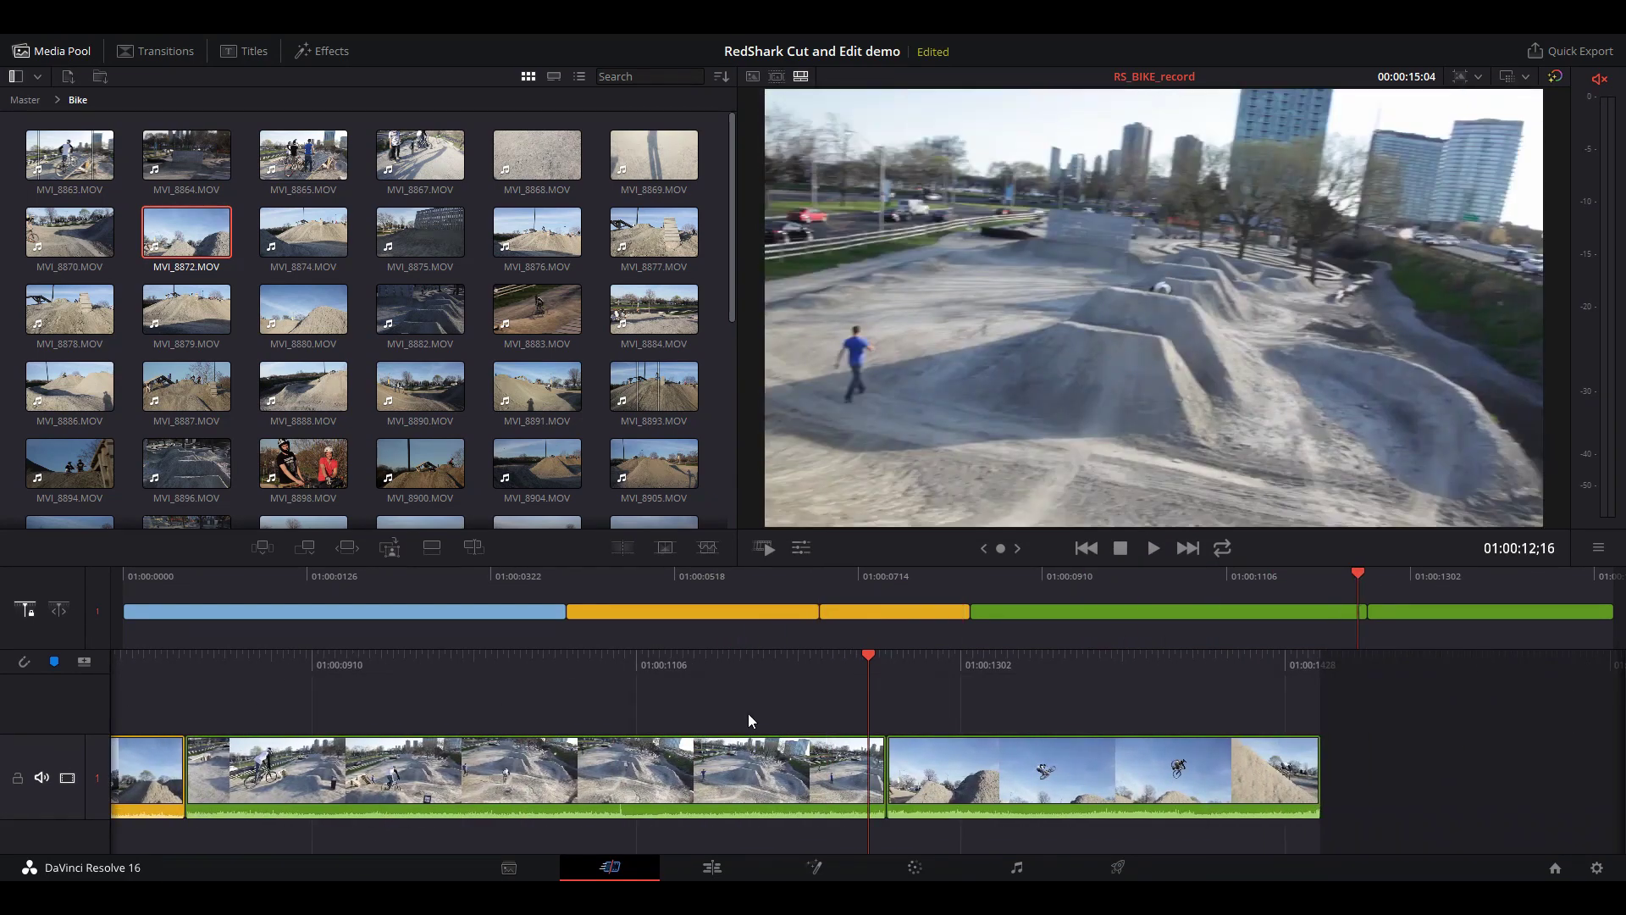
{"action": "left_click", "coordinate": [885, 754]}
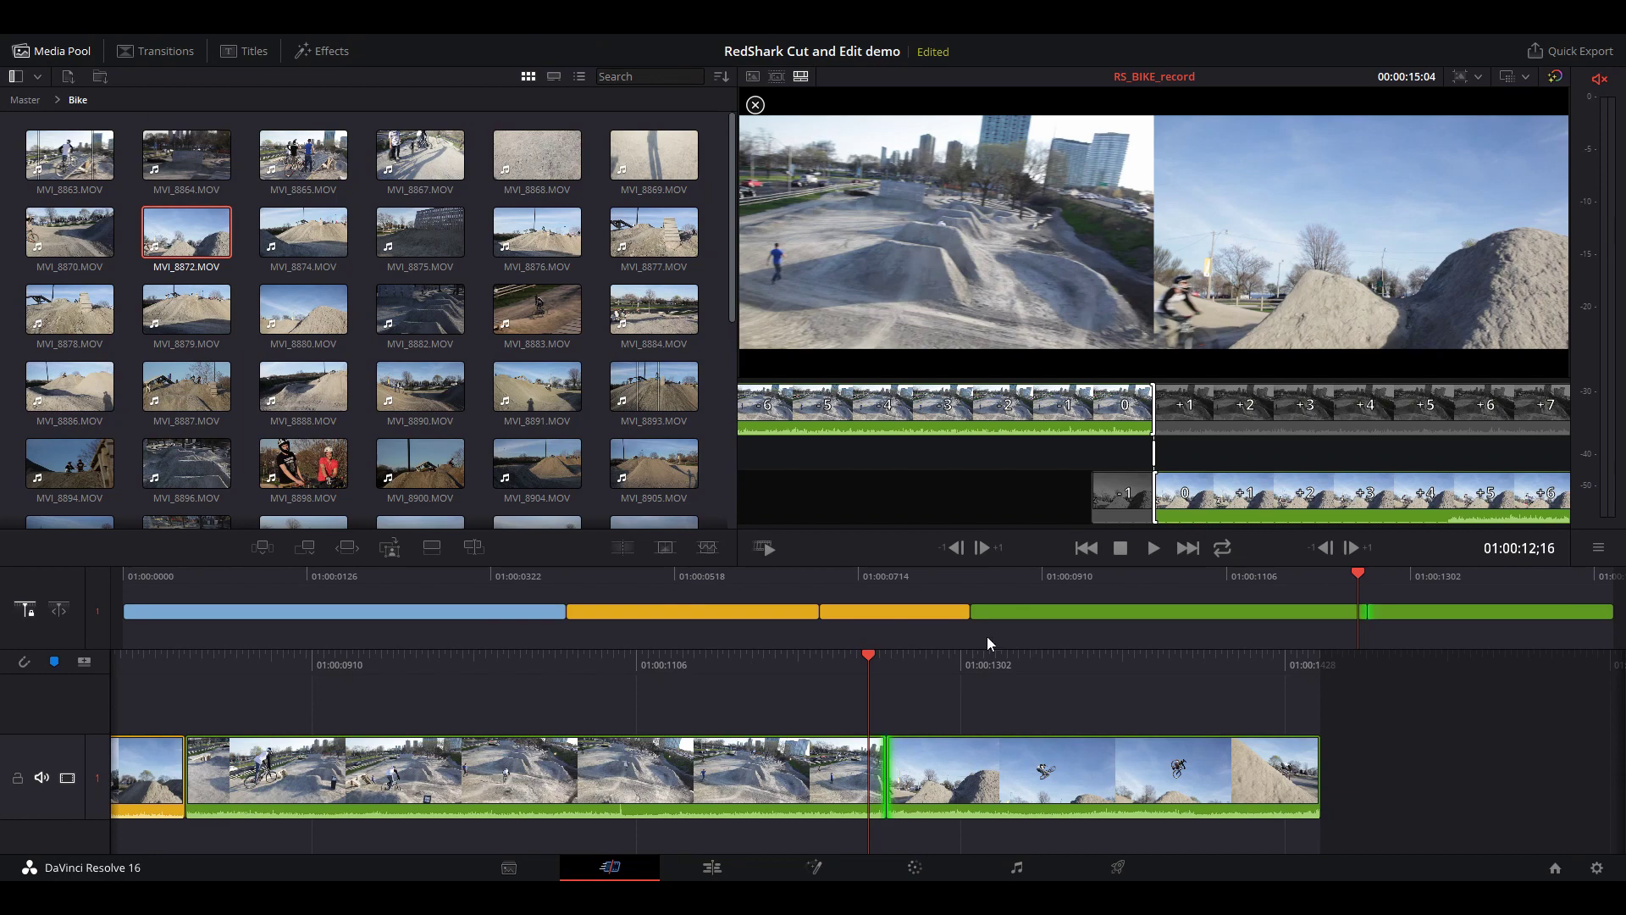
{"action": "left_click_drag", "start_coordinate": [882, 753], "coordinate": [602, 762]}
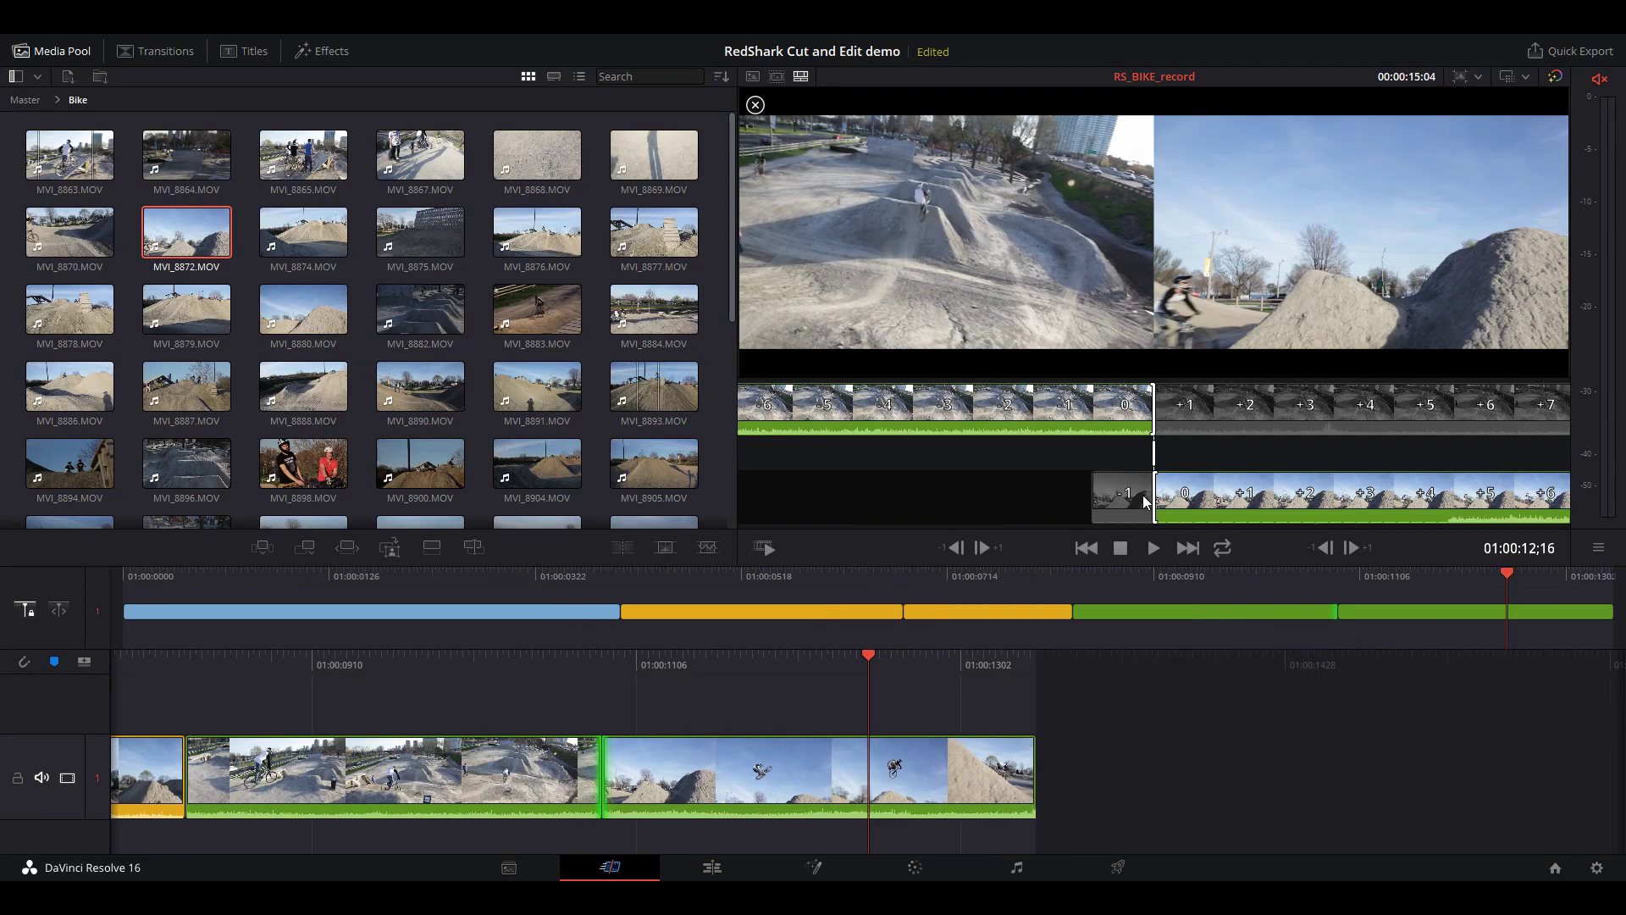
Ripple-trim about 8 frames off the incoming green clip's start and review the cut with playback.
{"action": "left_click_drag", "start_coordinate": [1157, 504], "coordinate": [1203, 501]}
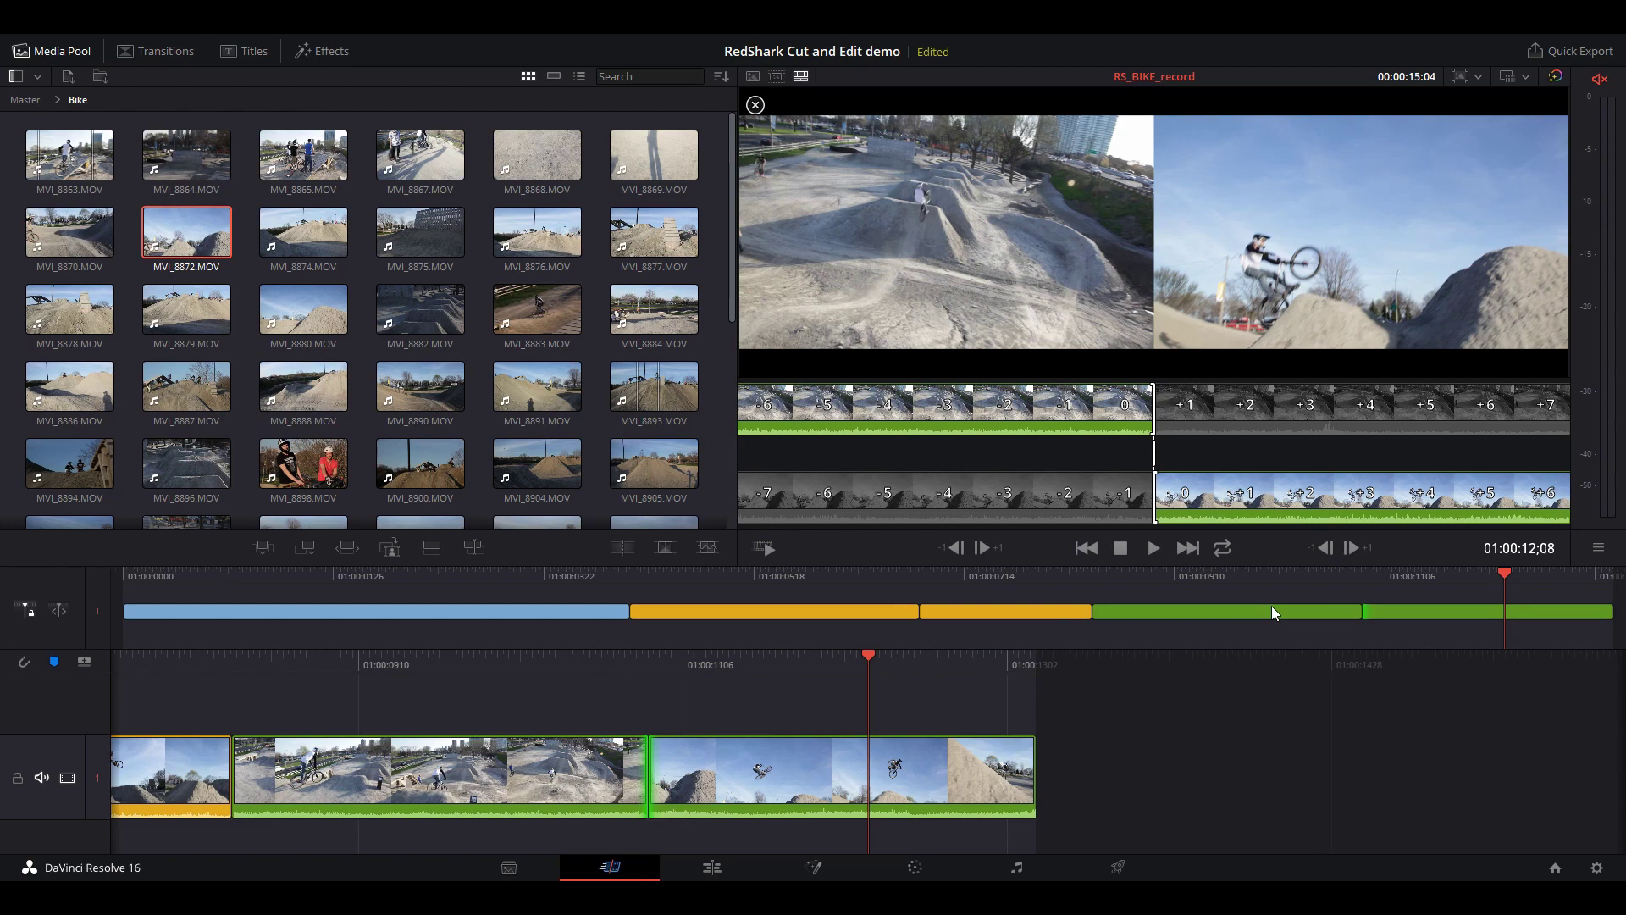
{"action": "key", "text": "slash"}
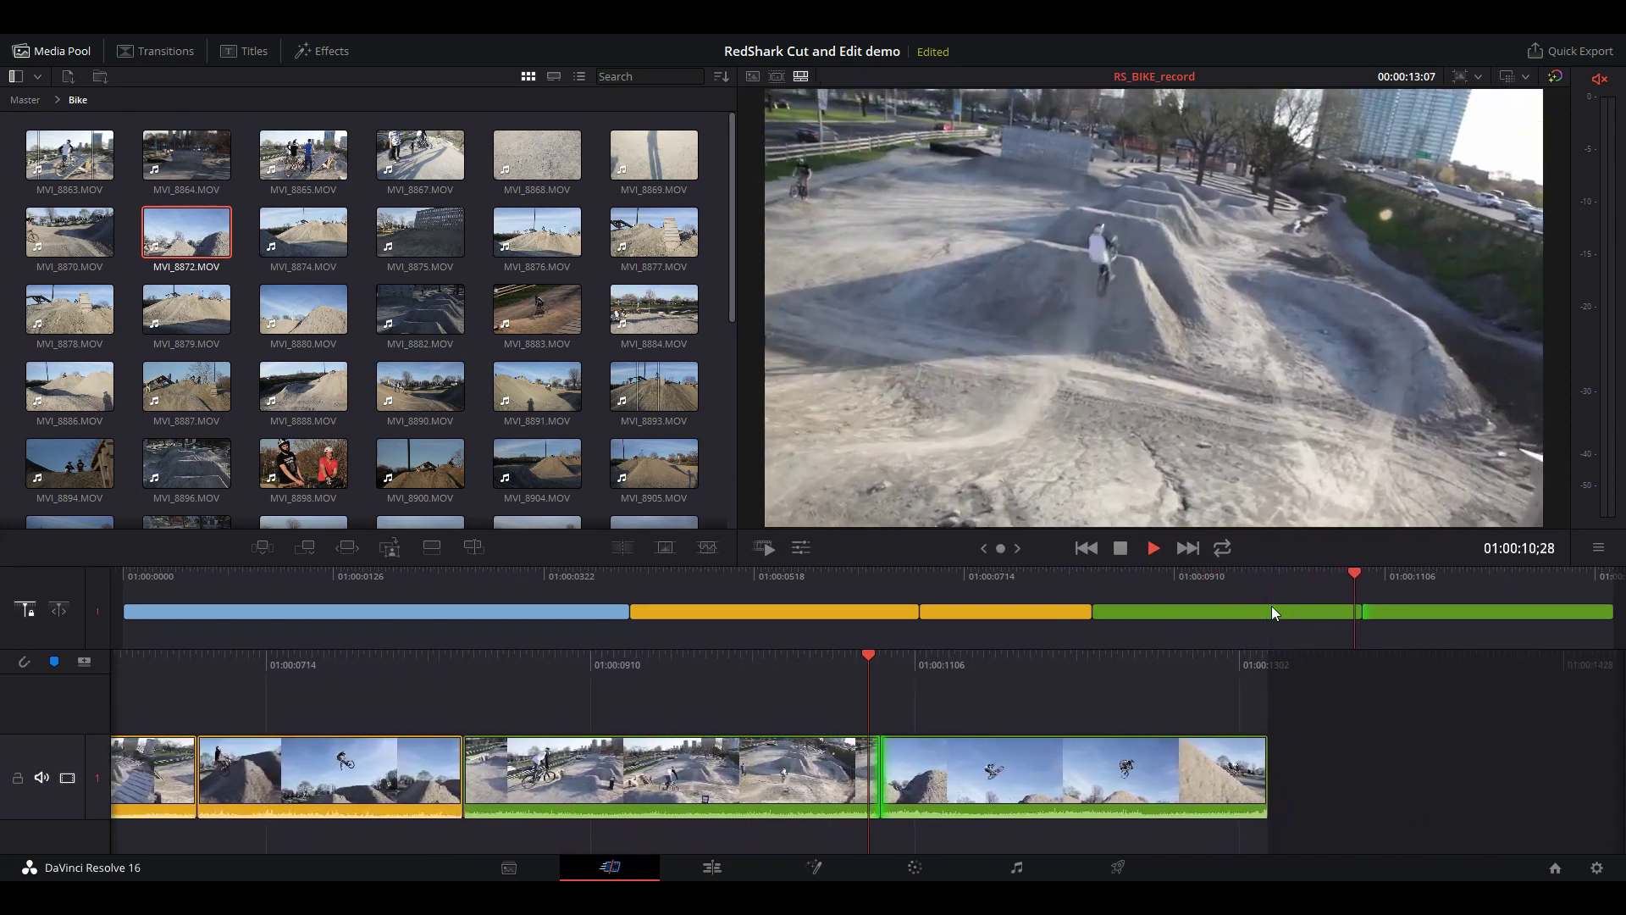
{"action": "key", "text": "j"}
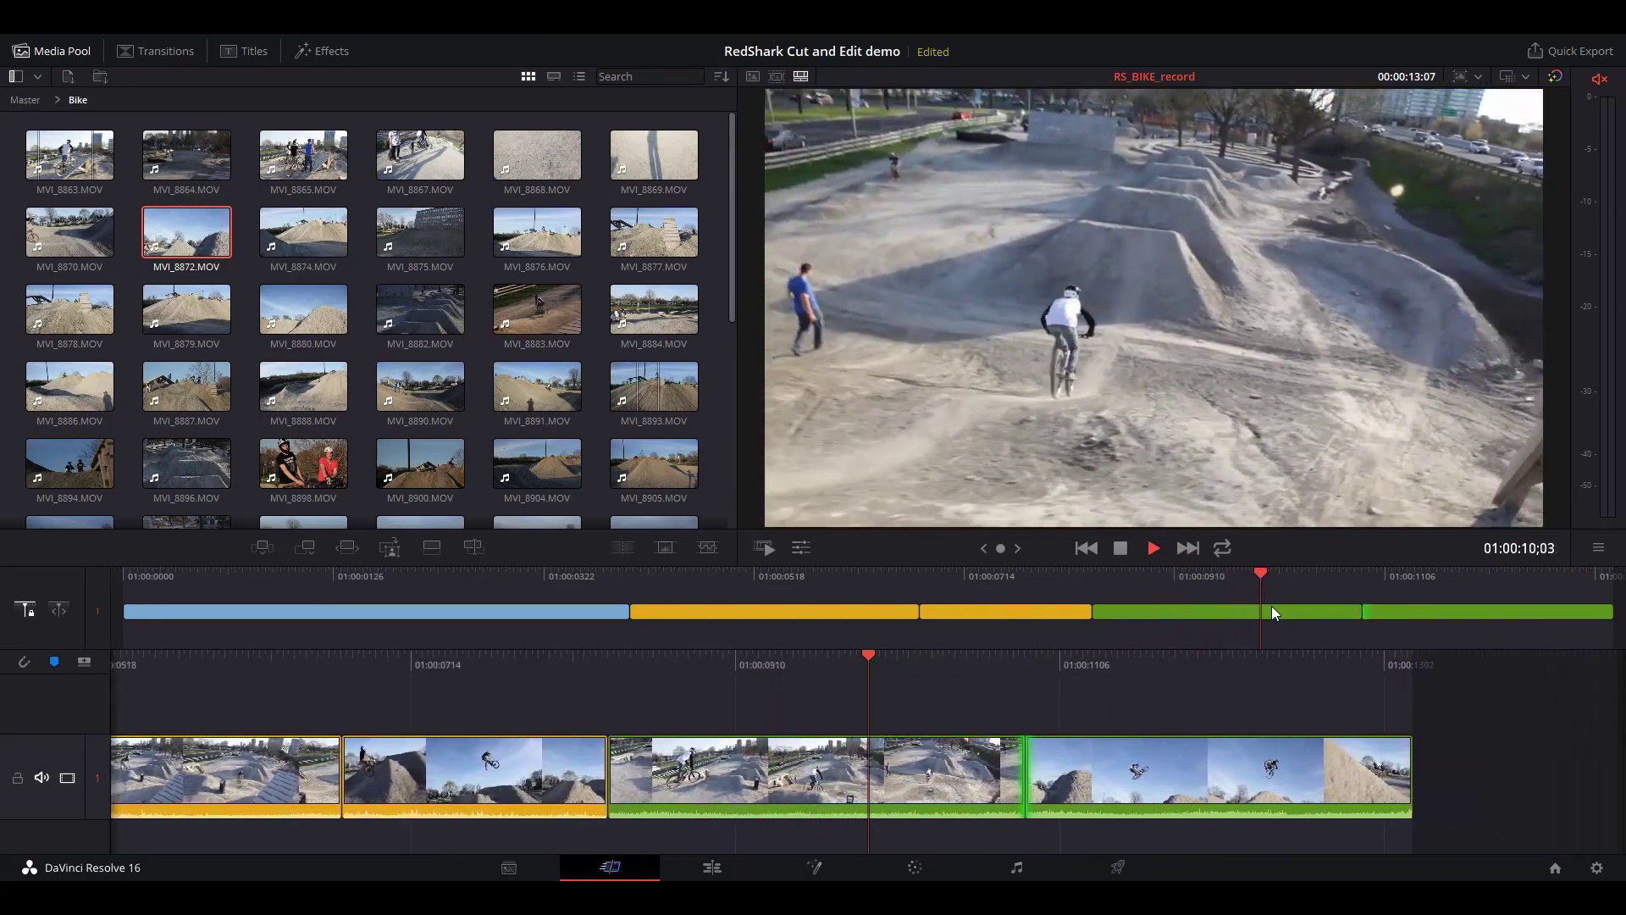
{"action": "key", "text": "j"}
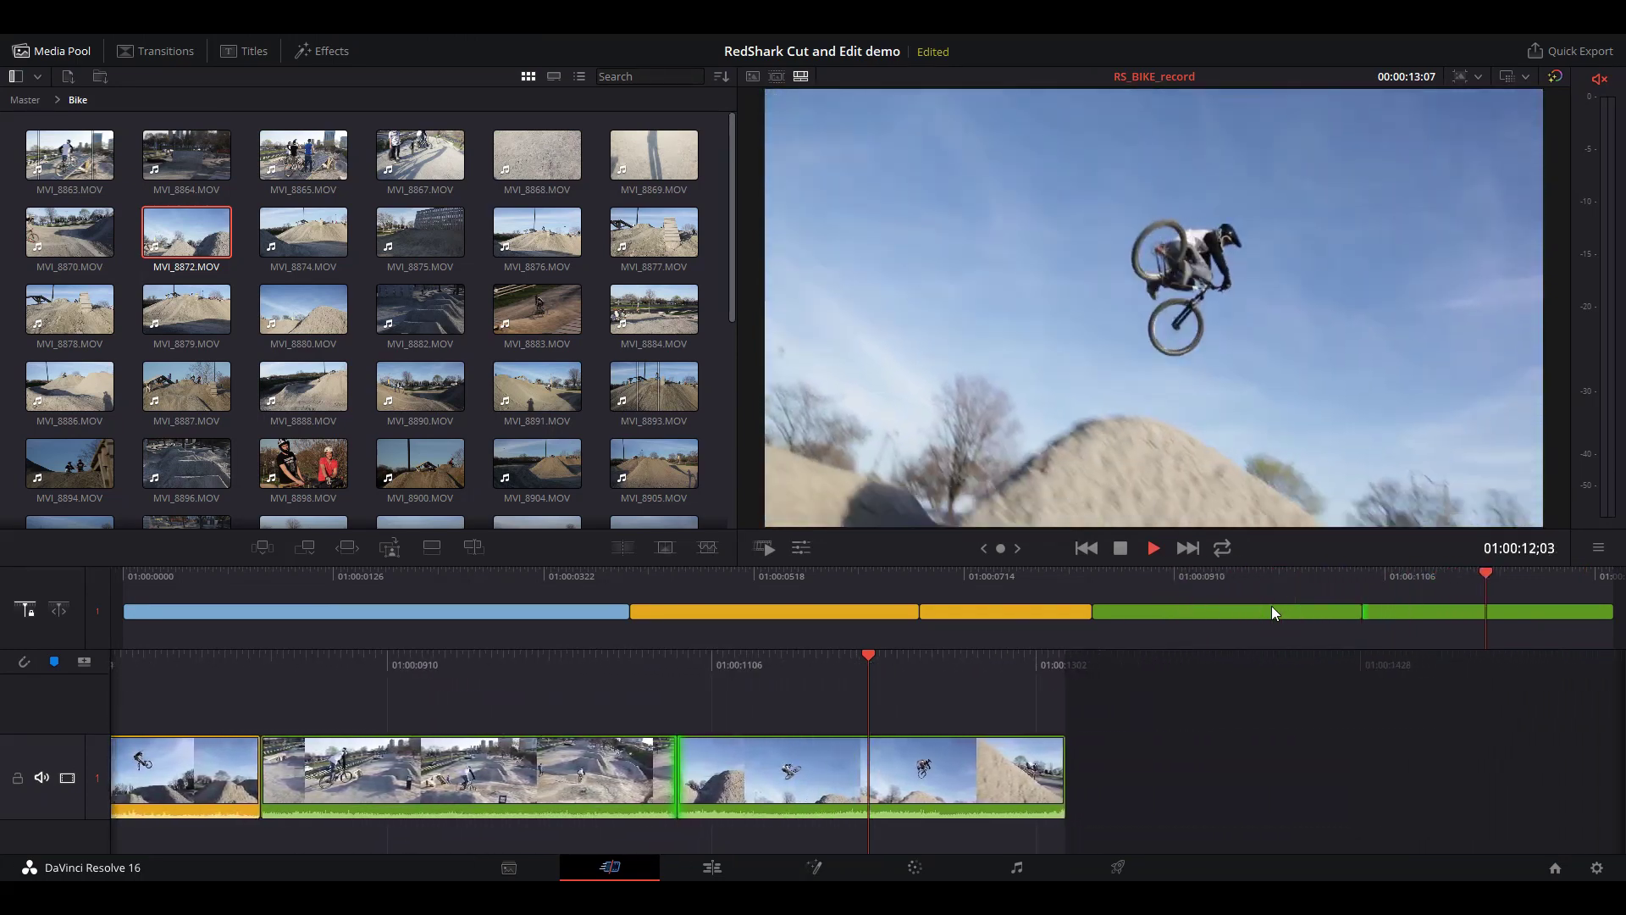
{"action": "key", "text": "k"}
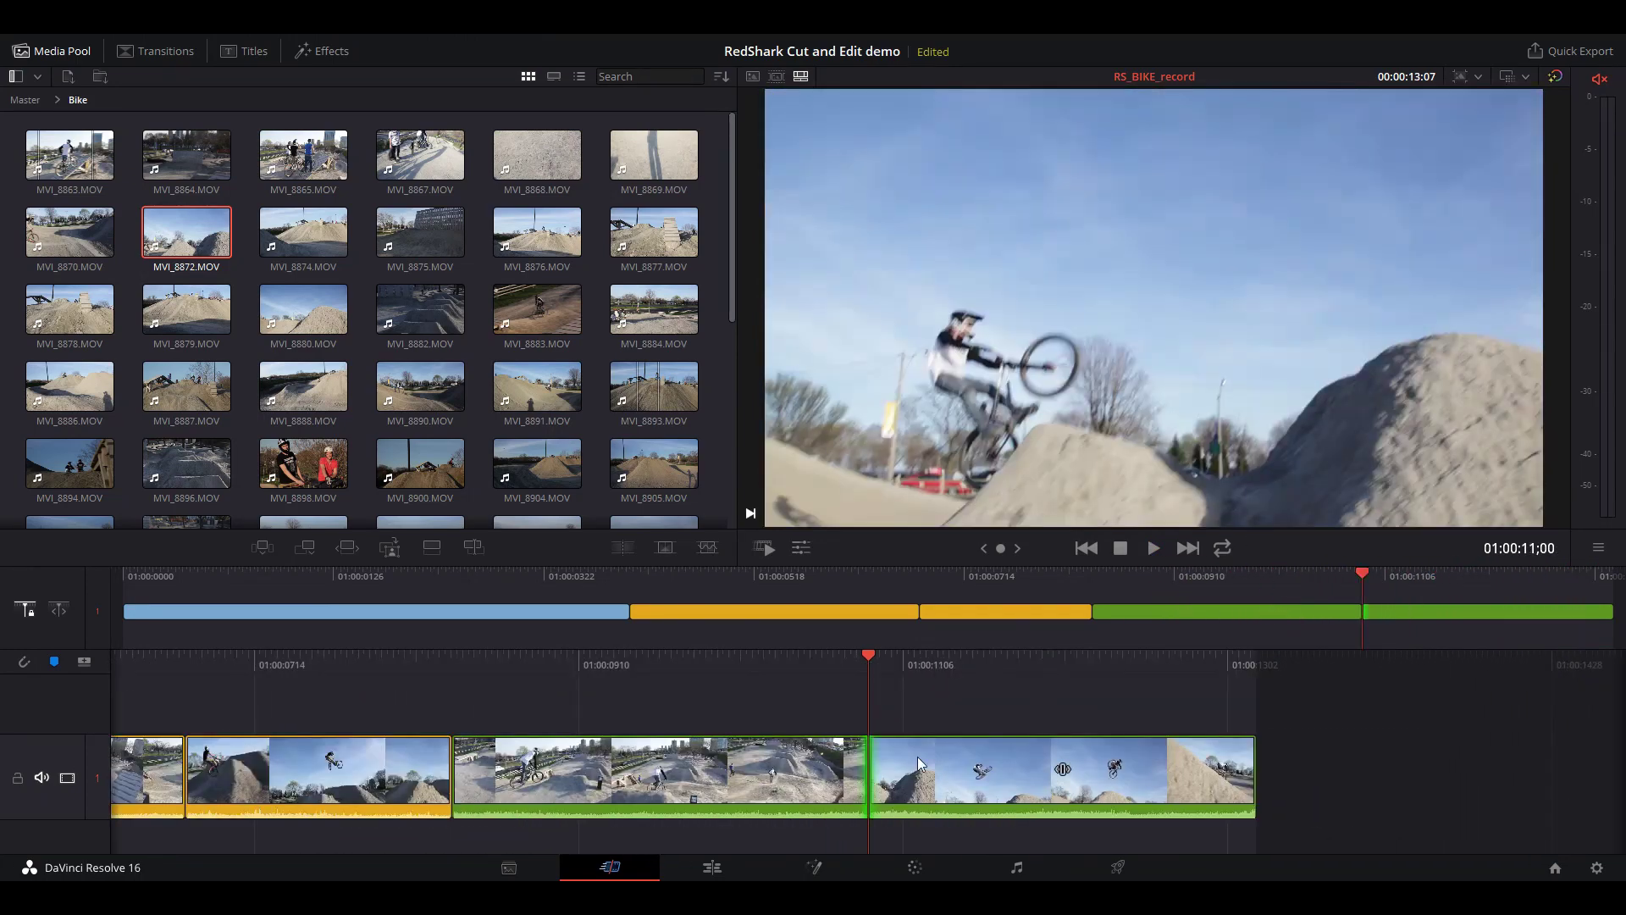
Reopen the cut between the green clips, extend the incoming clip's start by about 2 frames and play around the edit.
{"action": "double_click", "coordinate": [869, 771]}
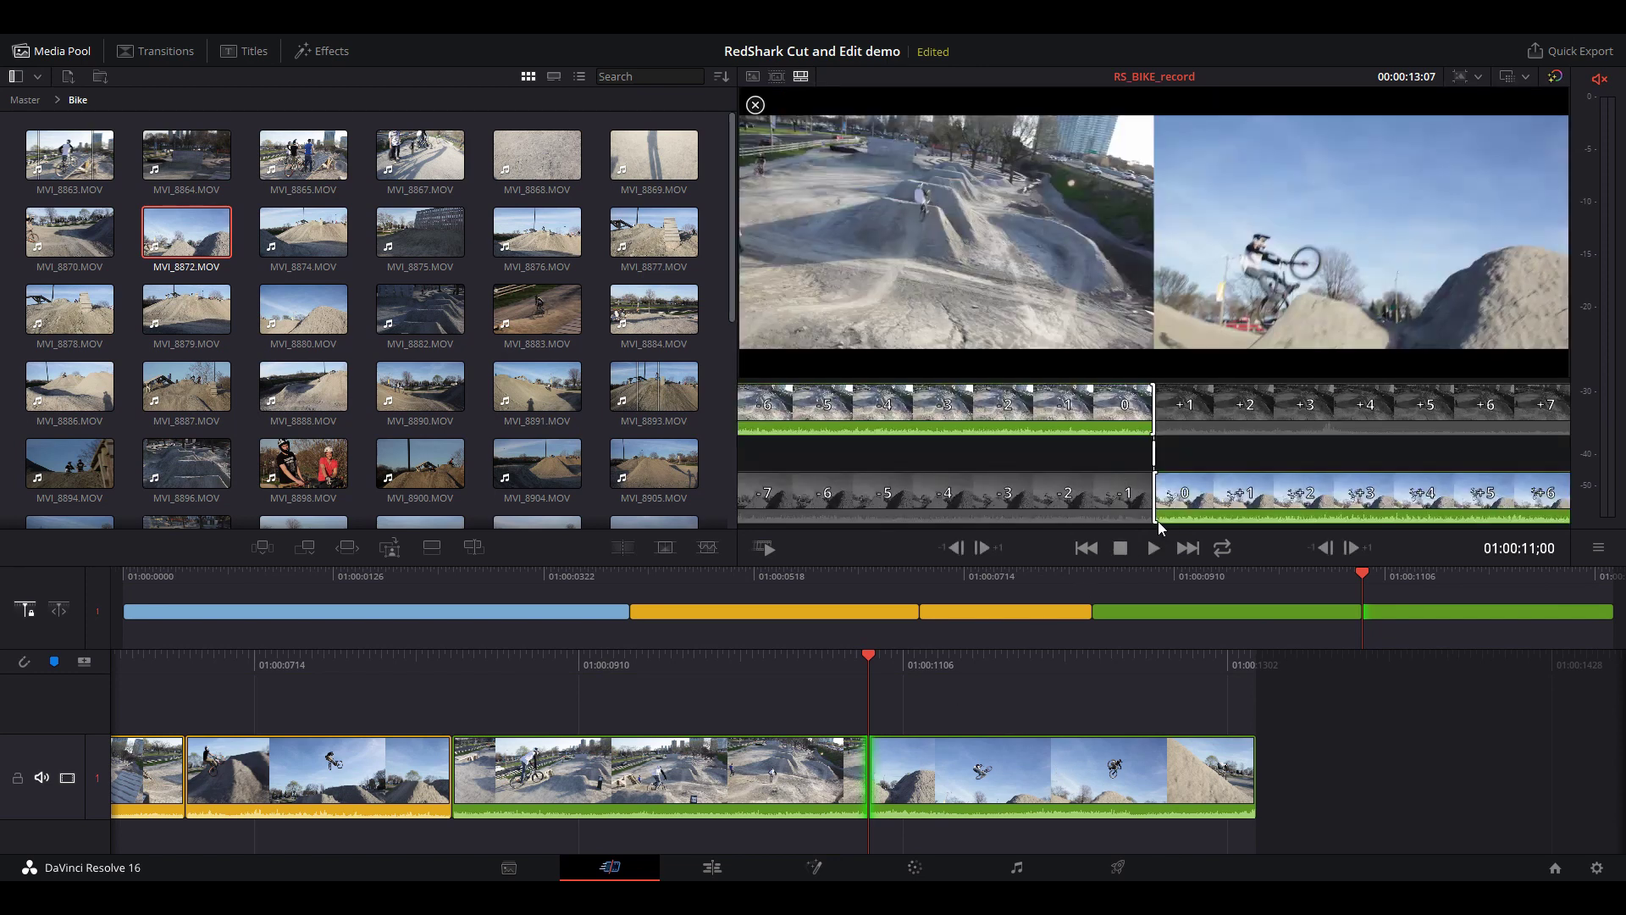
{"action": "left_click_drag", "start_coordinate": [1158, 503], "coordinate": [1153, 498]}
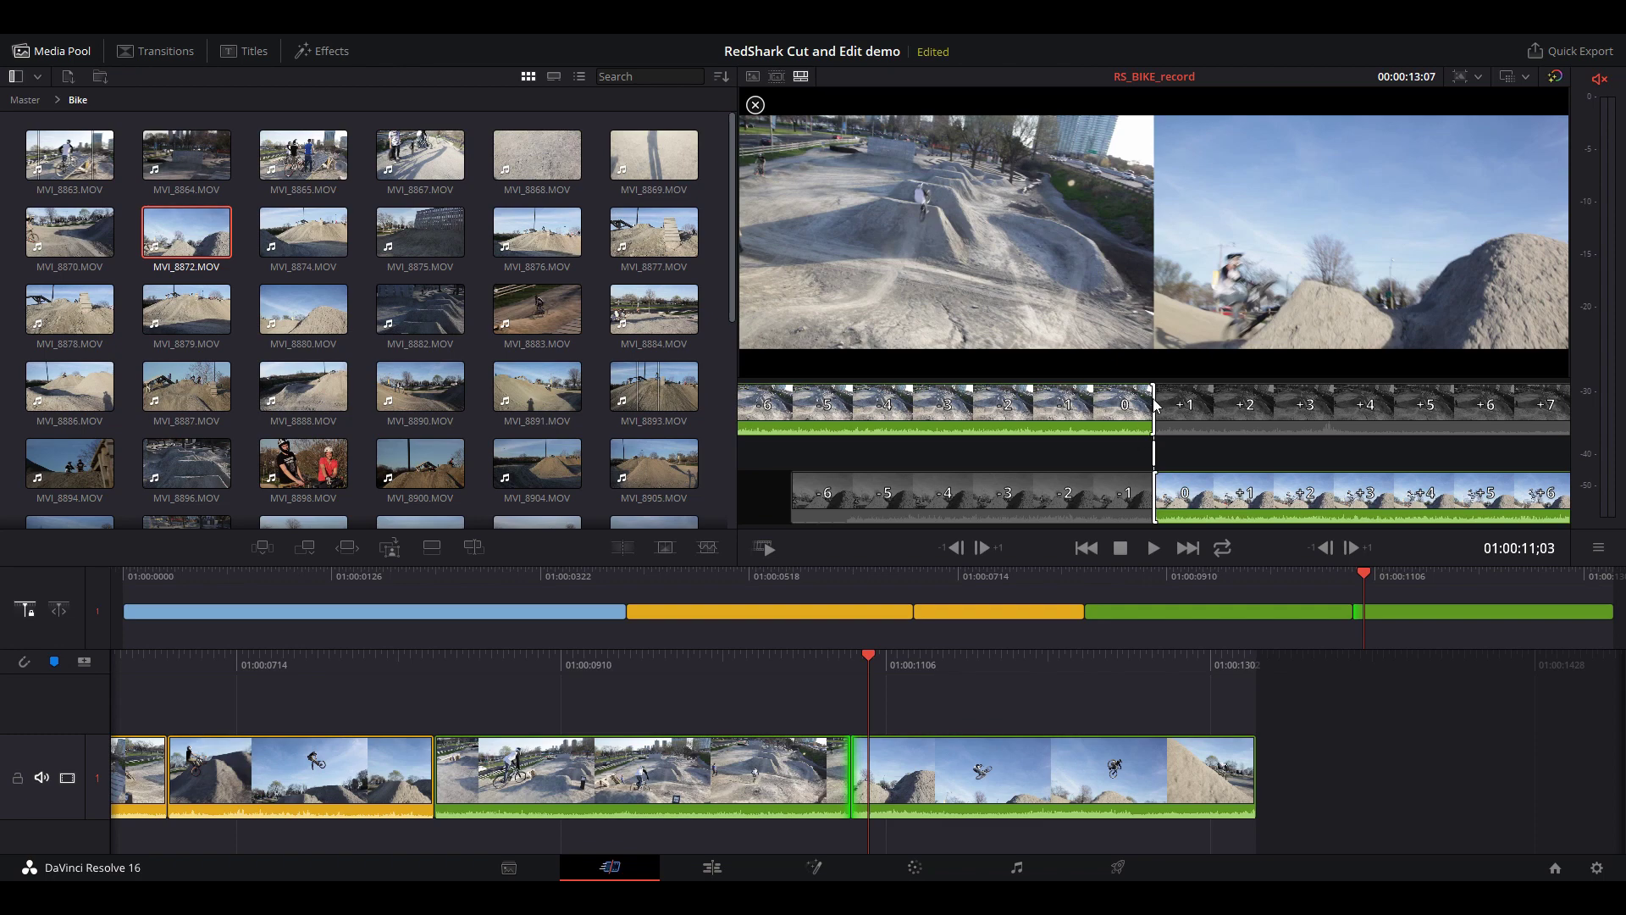
{"action": "key", "text": "slash"}
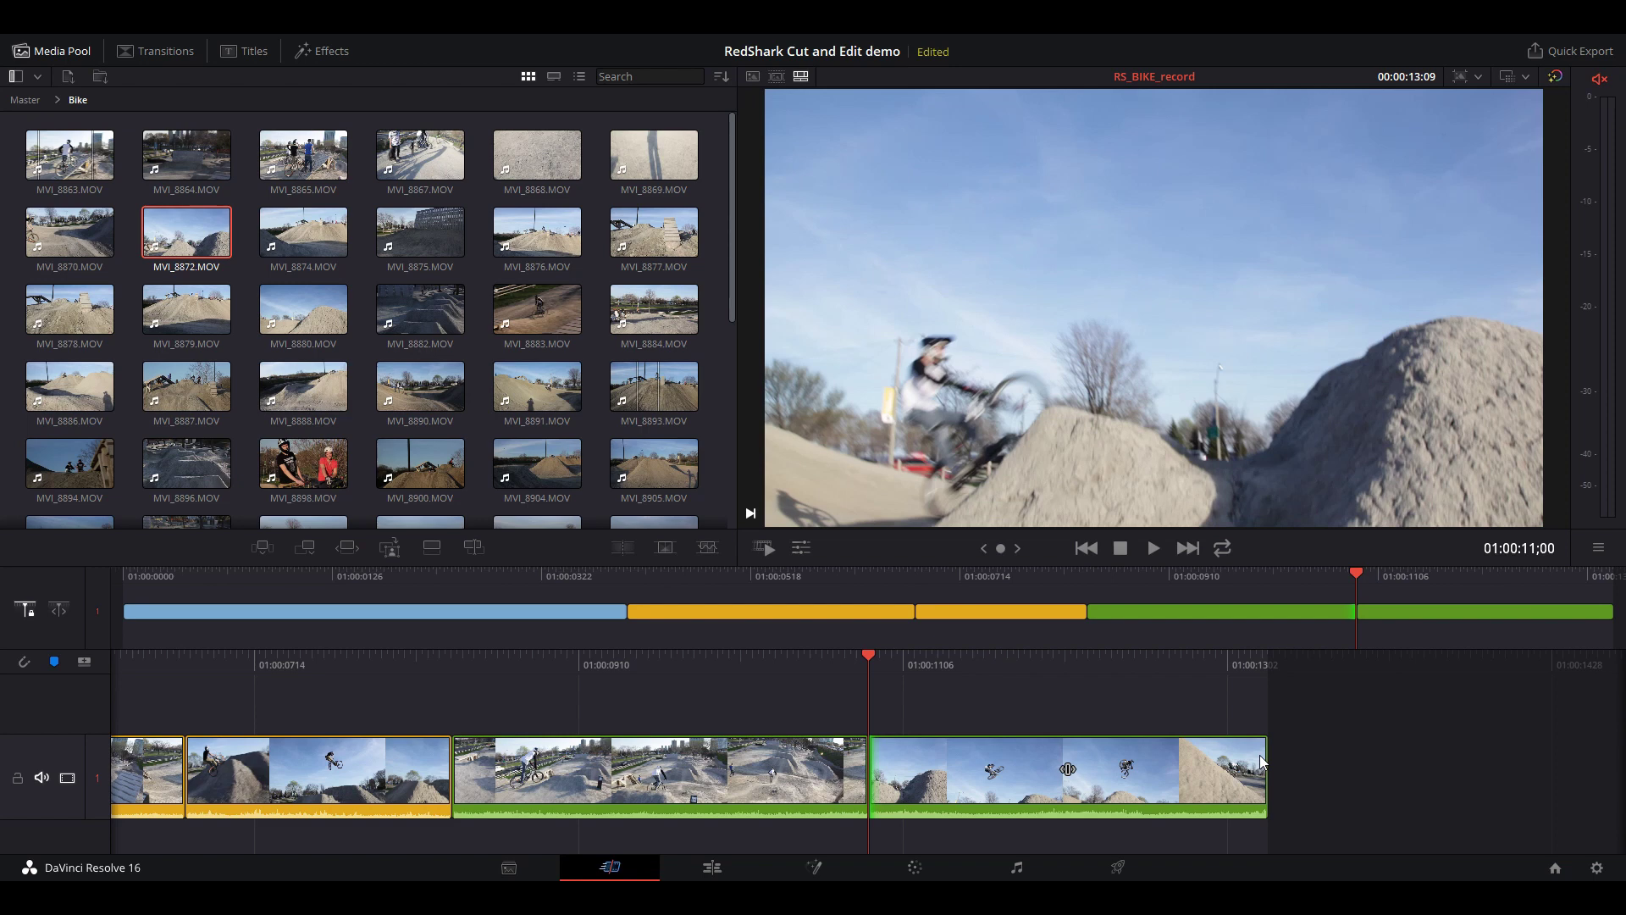
Look over the Titles and Transitions libraries and return to the Media Pool.
{"action": "left_click", "coordinate": [41, 57]}
{"action": "left_click", "coordinate": [41, 57]}
{"action": "left_click", "coordinate": [146, 52]}
{"action": "left_click", "coordinate": [145, 52]}
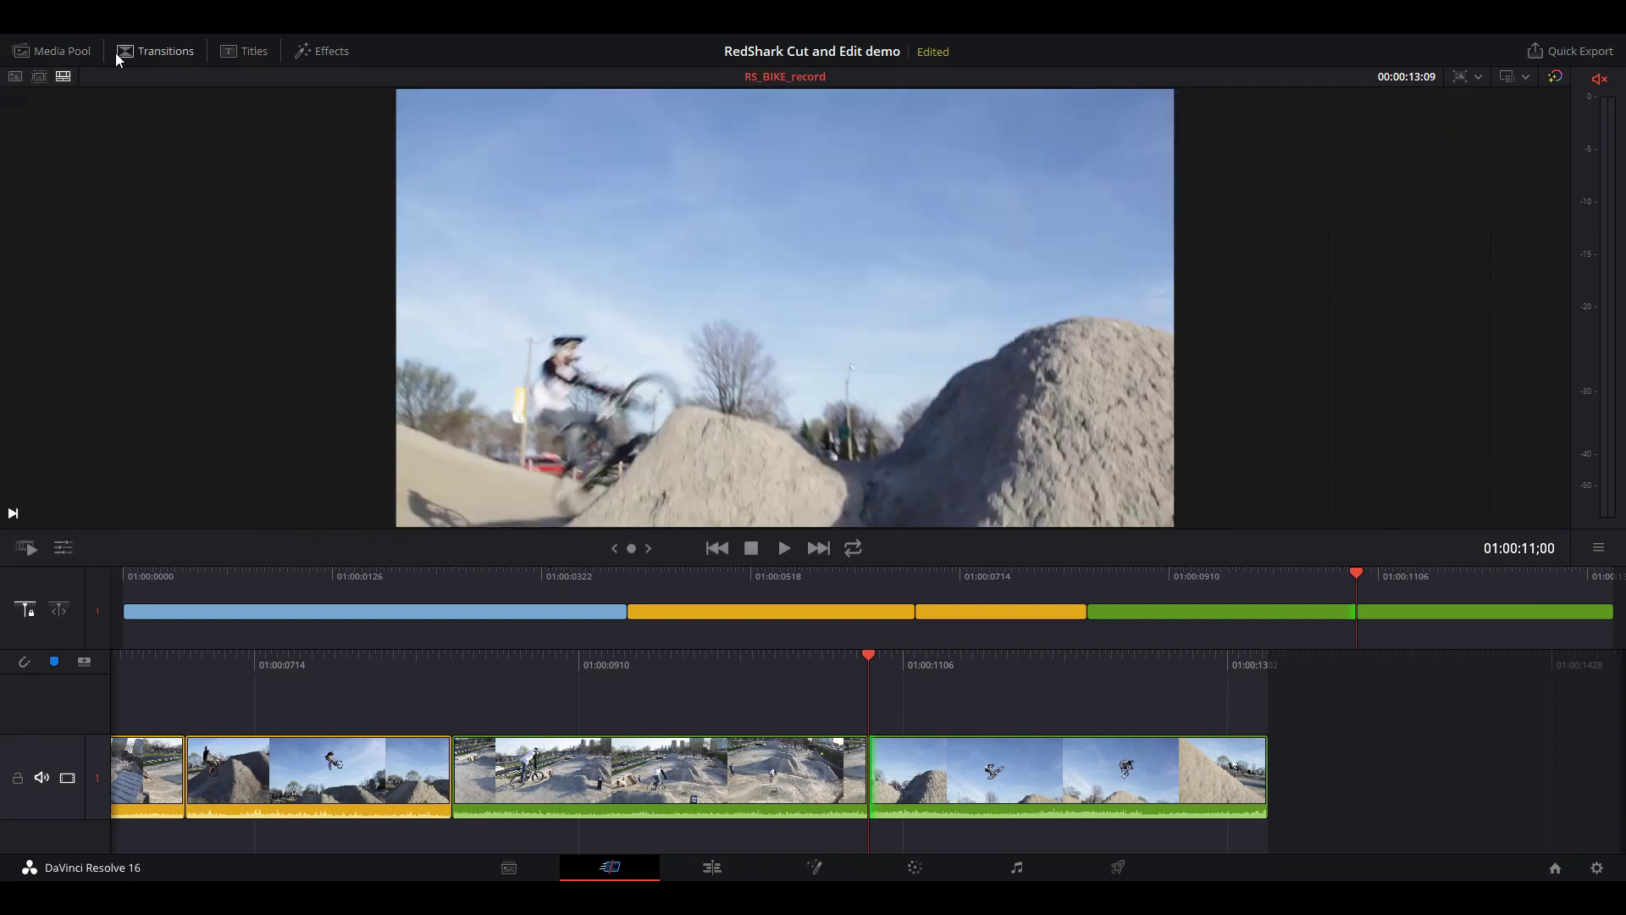
{"action": "left_click", "coordinate": [173, 57]}
{"action": "left_click", "coordinate": [252, 49]}
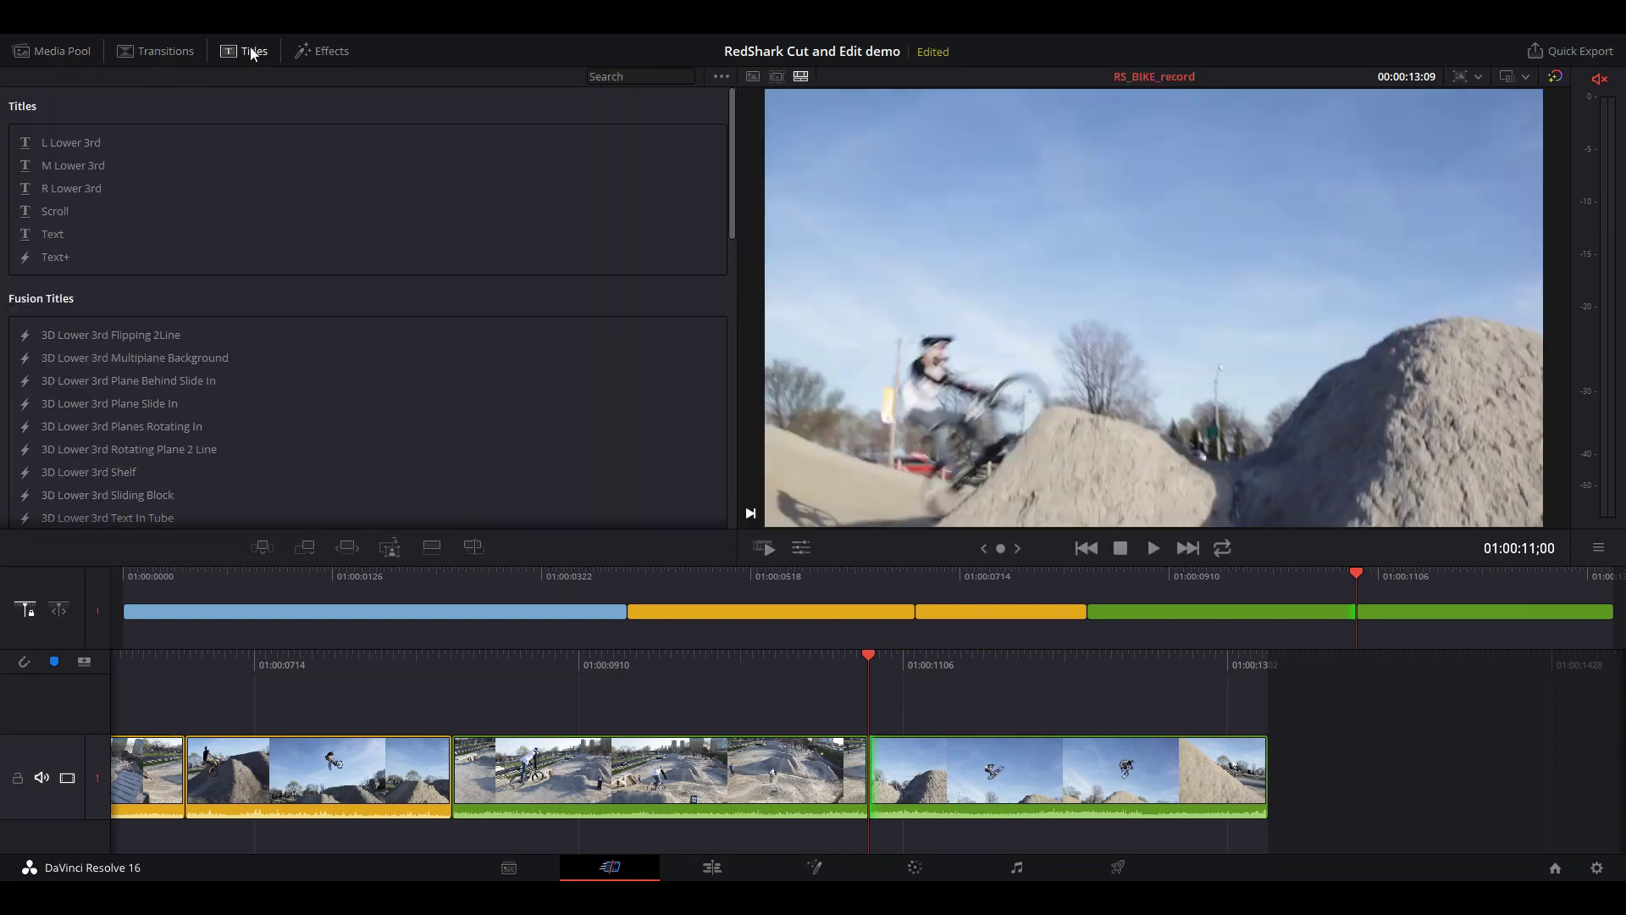
{"action": "left_click", "coordinate": [148, 56]}
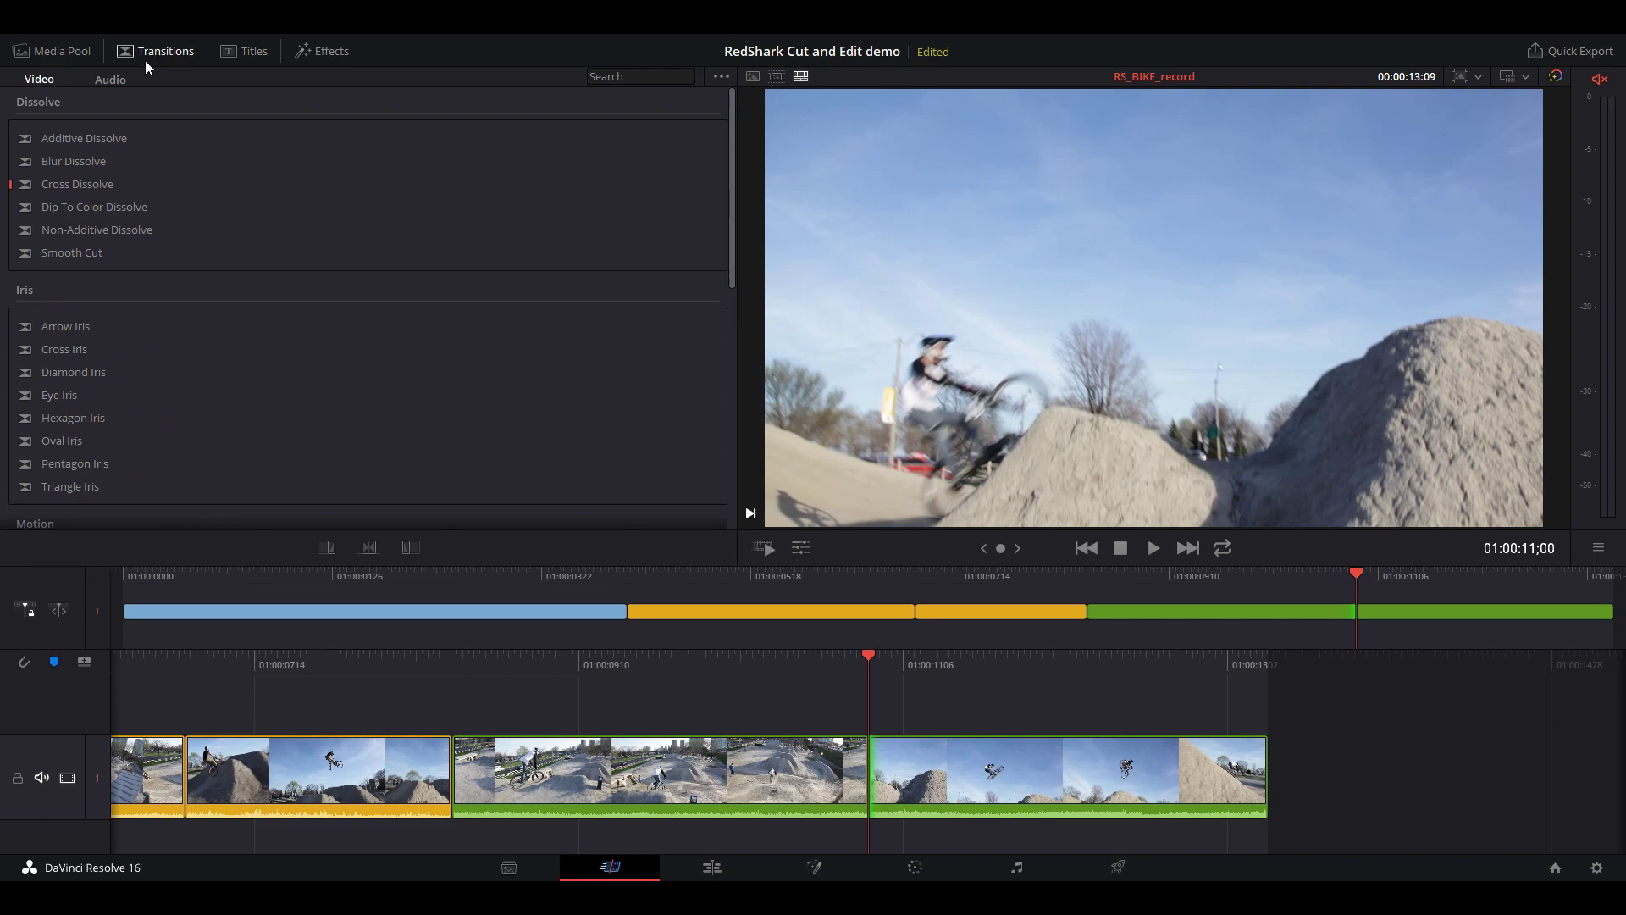
{"action": "left_click", "coordinate": [15, 52]}
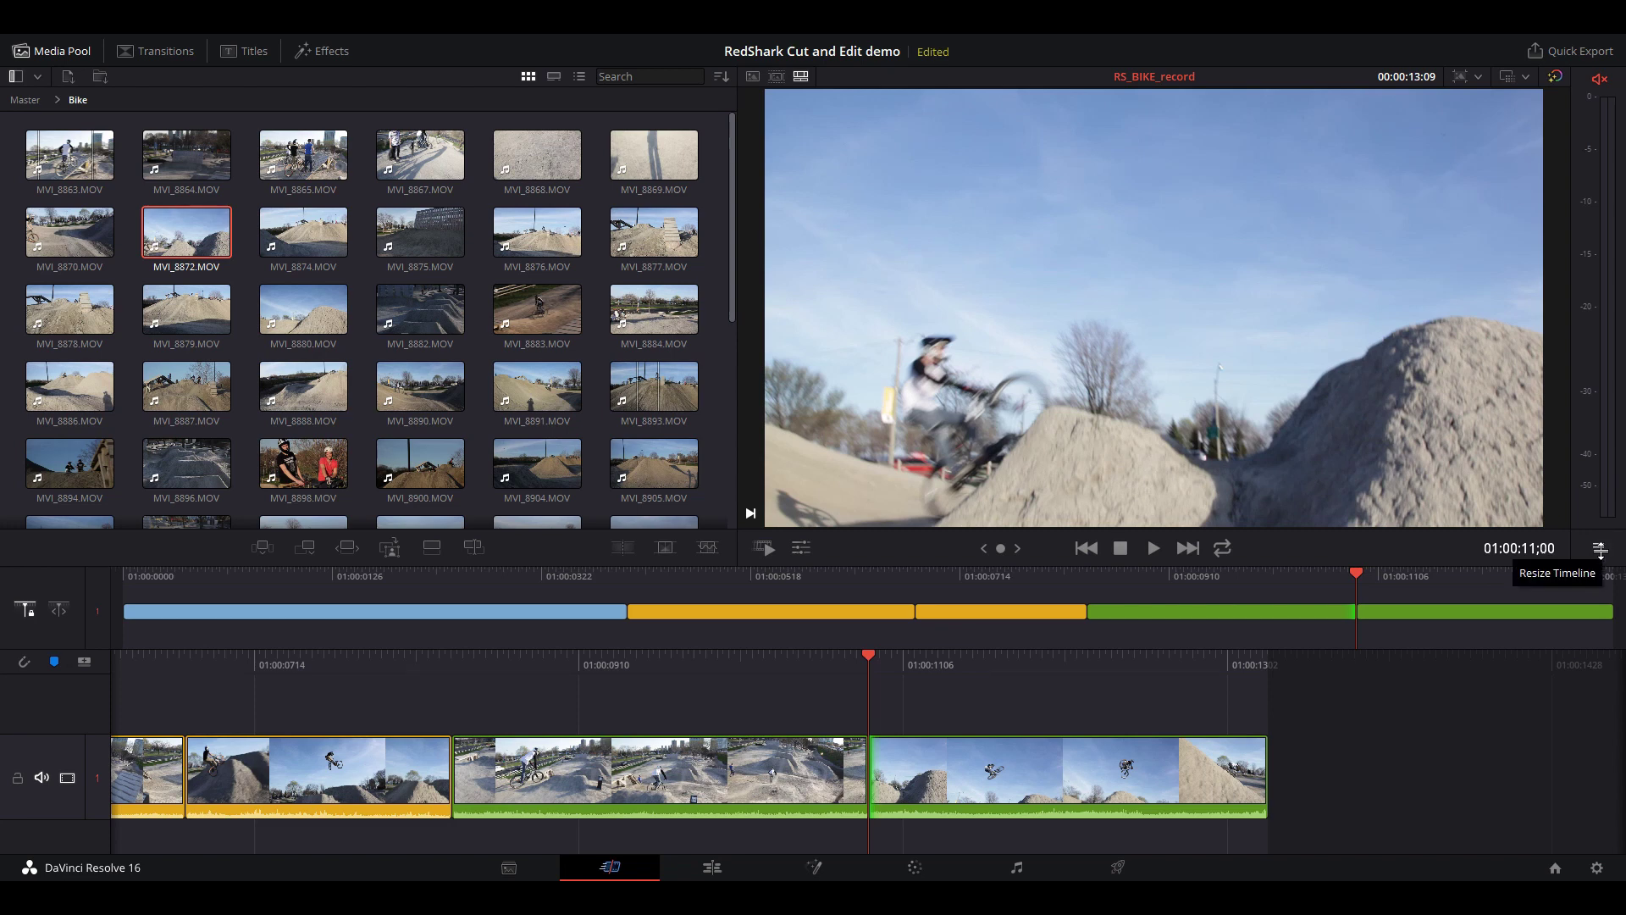
Reduce the timeline area's height to enlarge the viewer, and scrub through the green clips to 01:00:11;25.
{"action": "left_click", "coordinate": [1599, 552]}
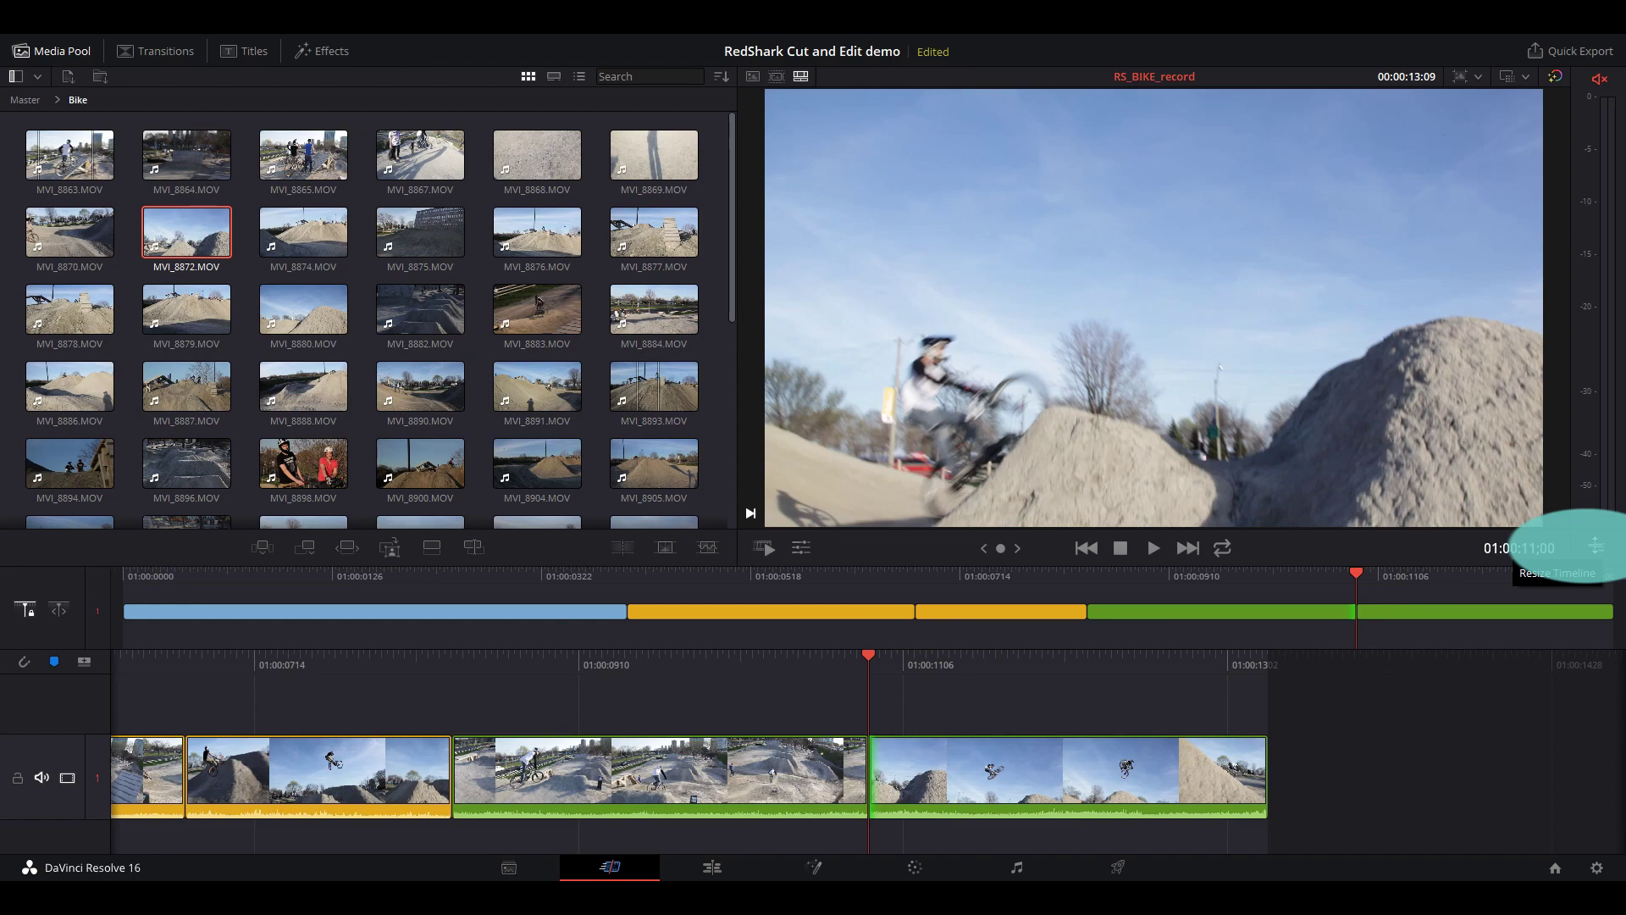
{"action": "mouse_move", "coordinate": [1595, 546]}
{"action": "left_mouse_down"}
{"action": "mouse_move", "coordinate": [1583, 367]}
{"action": "mouse_move", "coordinate": [1578, 576]}
{"action": "mouse_move", "coordinate": [1586, 592]}
{"action": "mouse_move", "coordinate": [1587, 462]}
{"action": "mouse_move", "coordinate": [1595, 610]}
{"action": "mouse_move", "coordinate": [1599, 513]}
{"action": "mouse_move", "coordinate": [1585, 575]}
{"action": "left_mouse_up"}
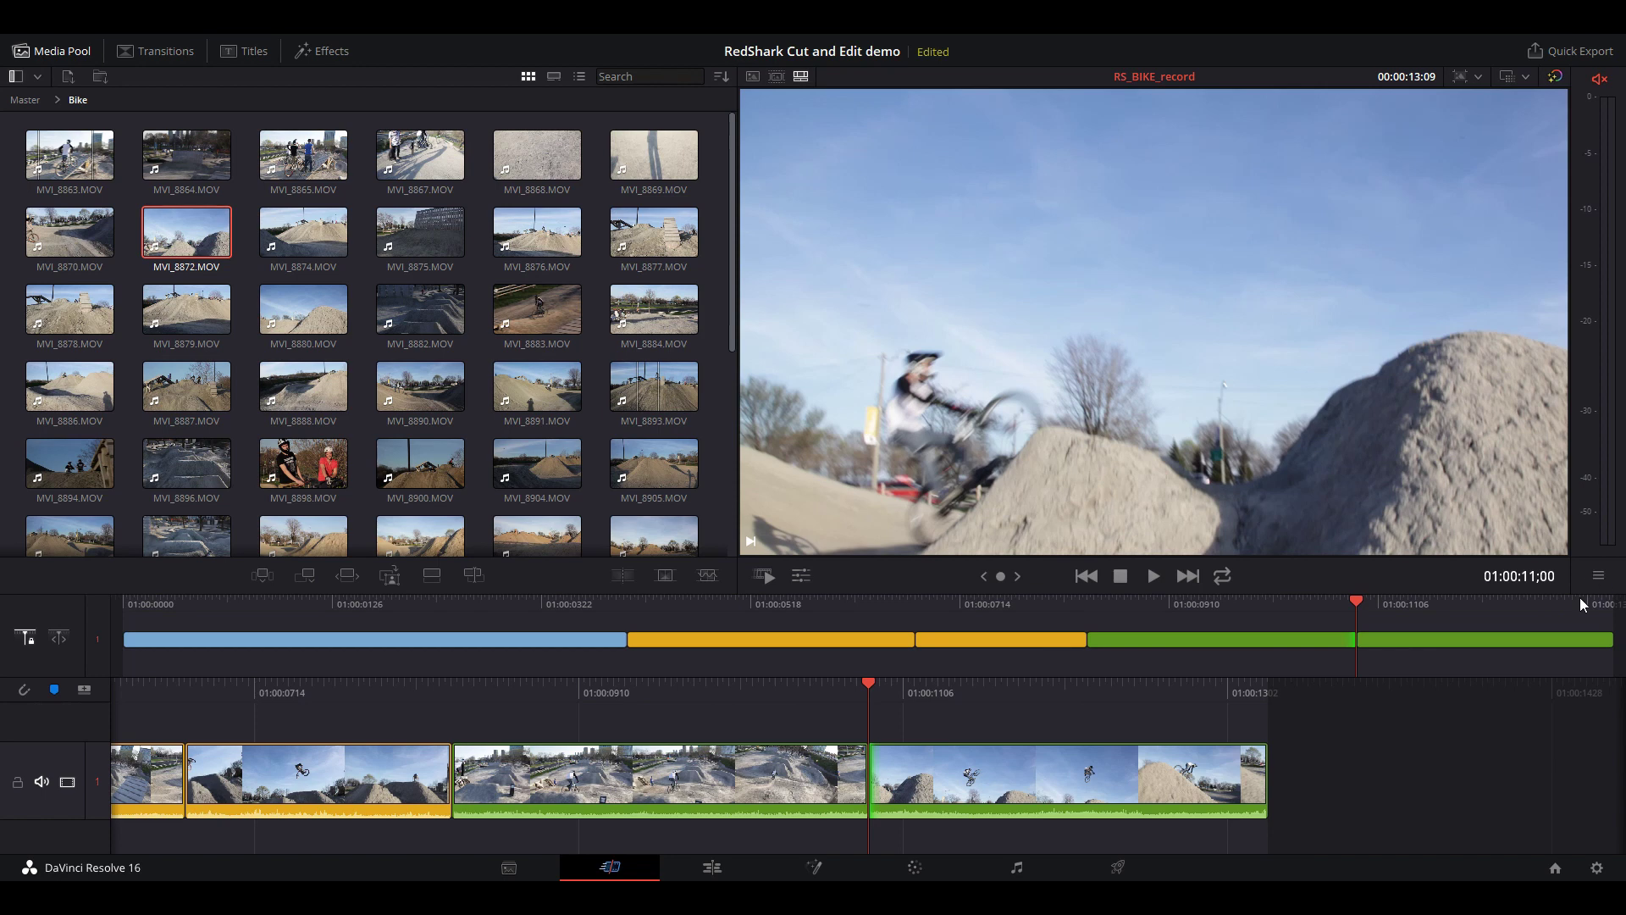
{"action": "left_click_drag", "start_coordinate": [1578, 597], "coordinate": [1145, 611]}
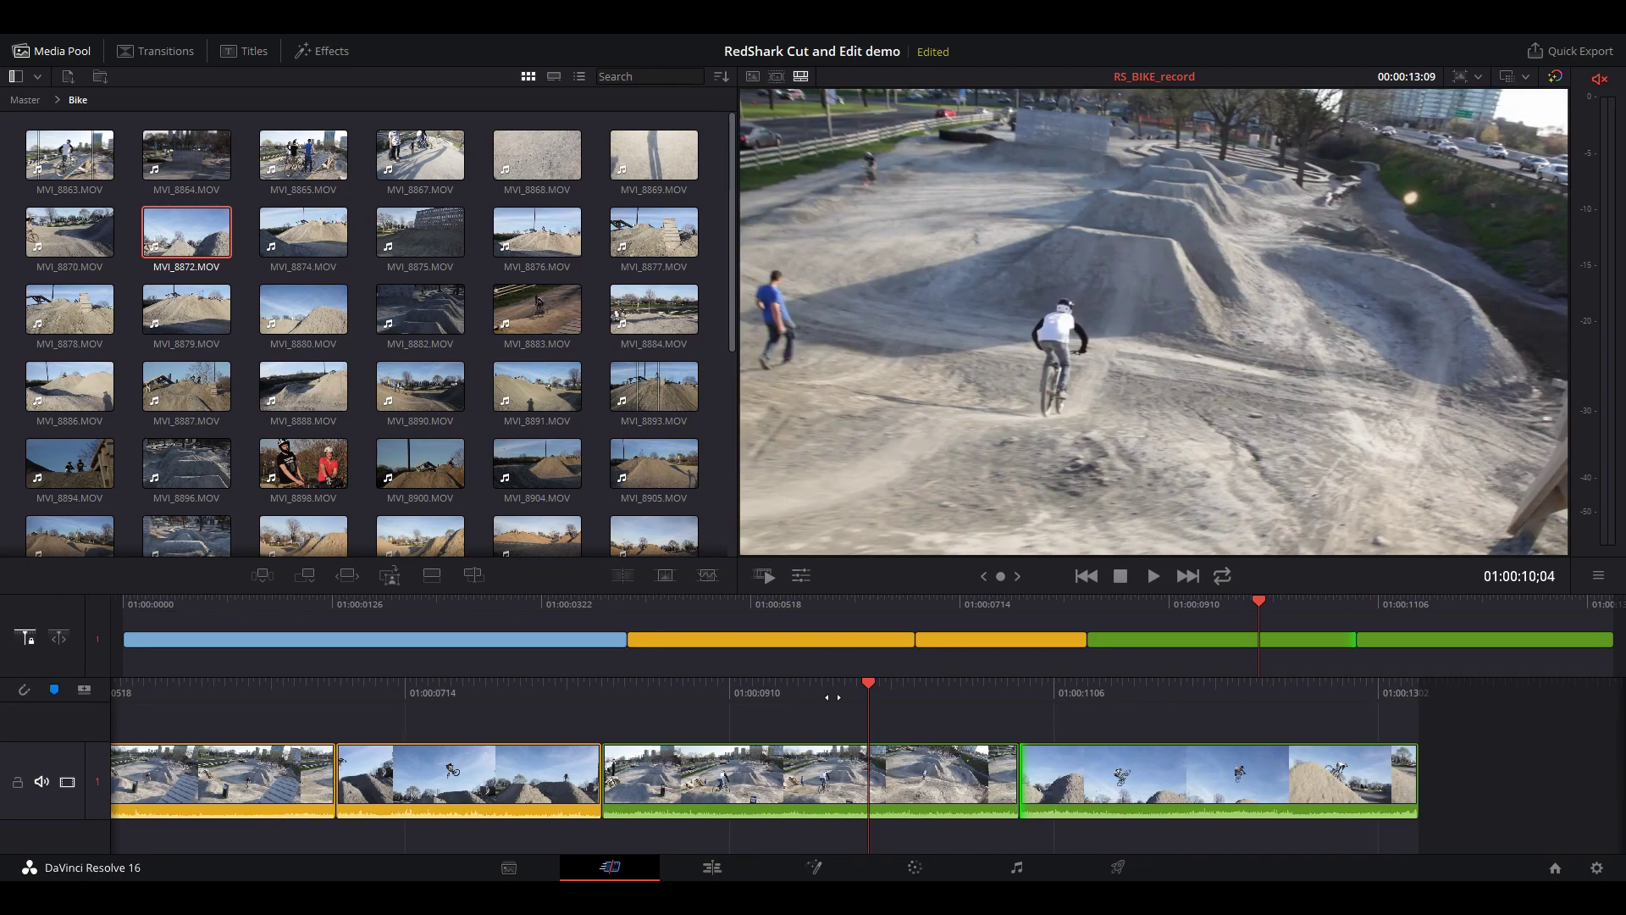
{"action": "left_click_drag", "start_coordinate": [888, 640], "coordinate": [1443, 641]}
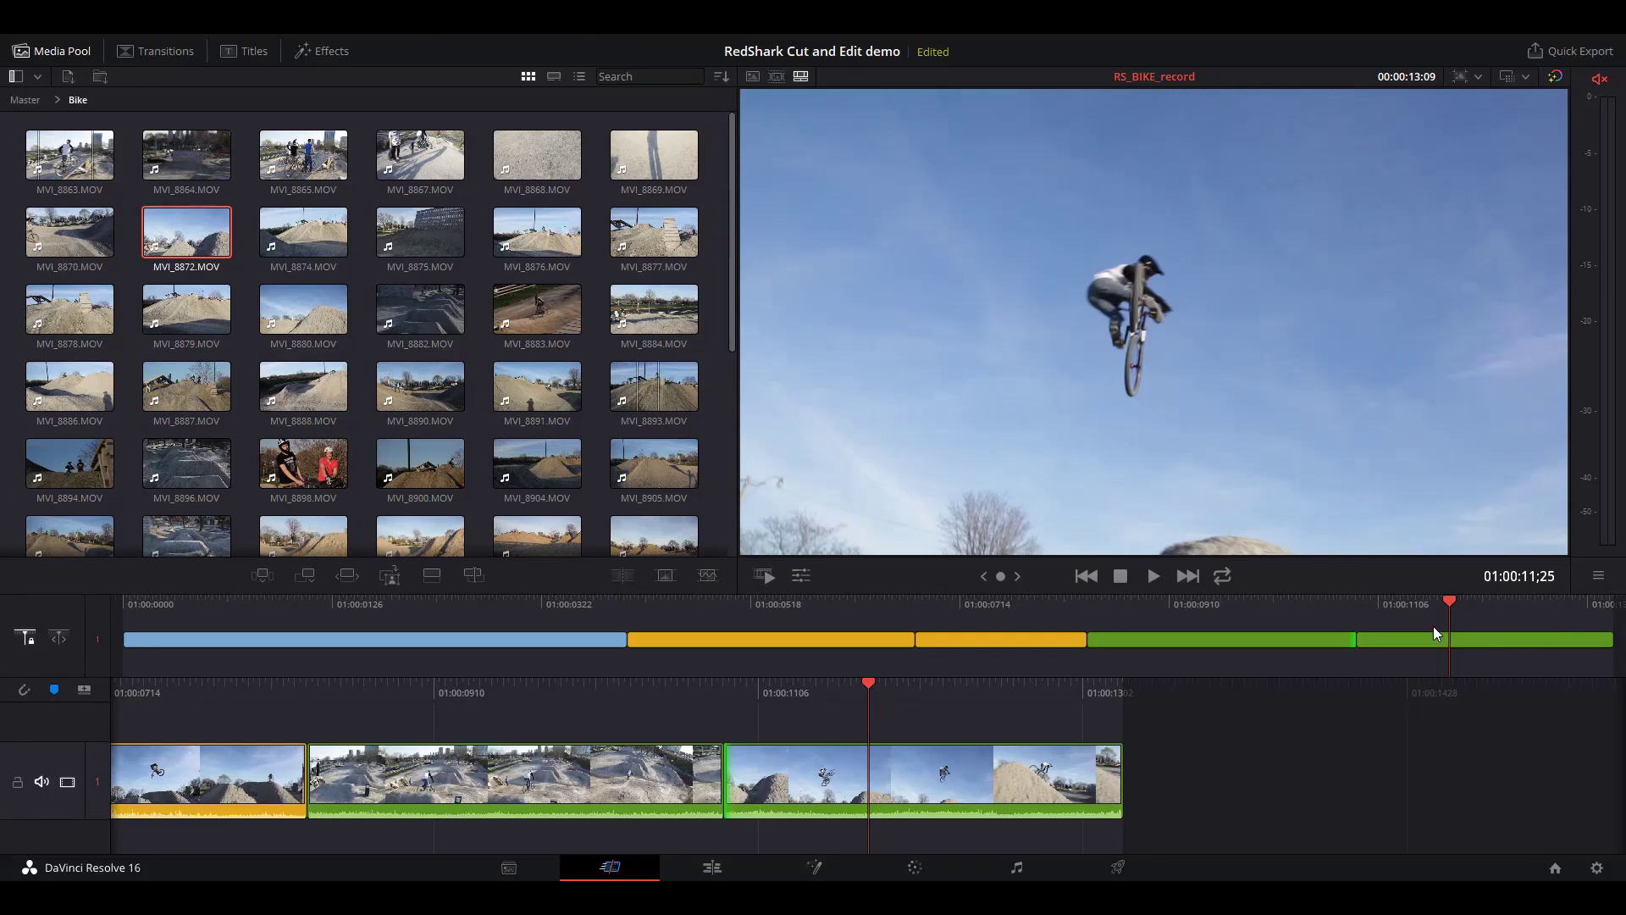
Load the RSCUT_01 timeline from the demos bin under sequences and scrub it to 01:01:28;05.
{"action": "left_click", "coordinate": [18, 81]}
{"action": "left_click", "coordinate": [72, 171]}
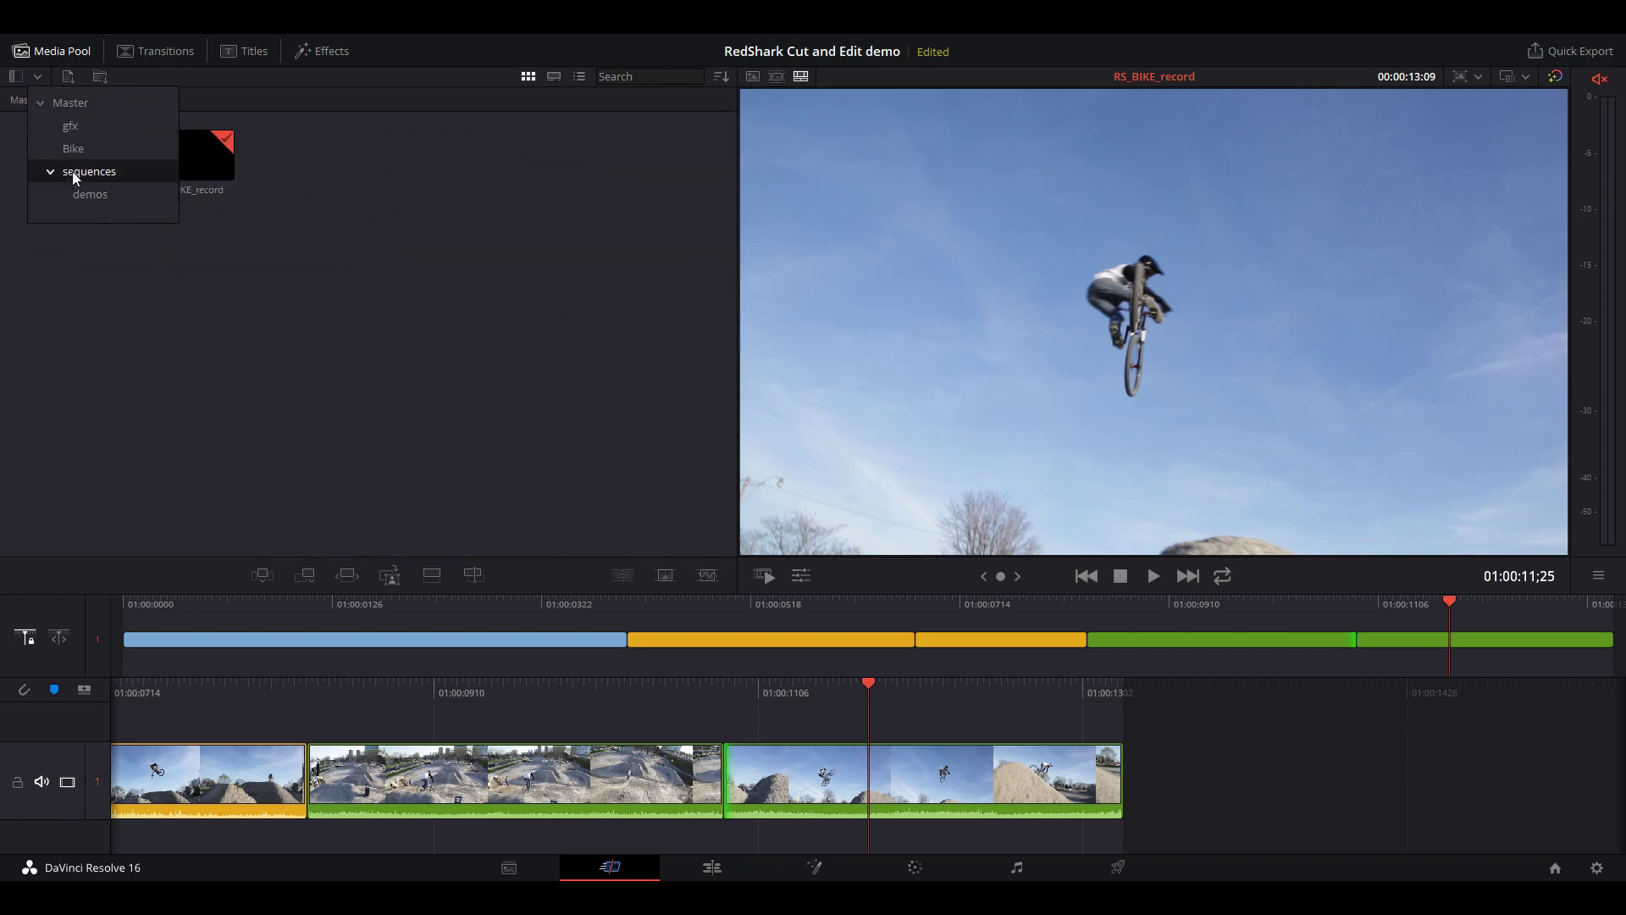
{"action": "double_click", "coordinate": [85, 169]}
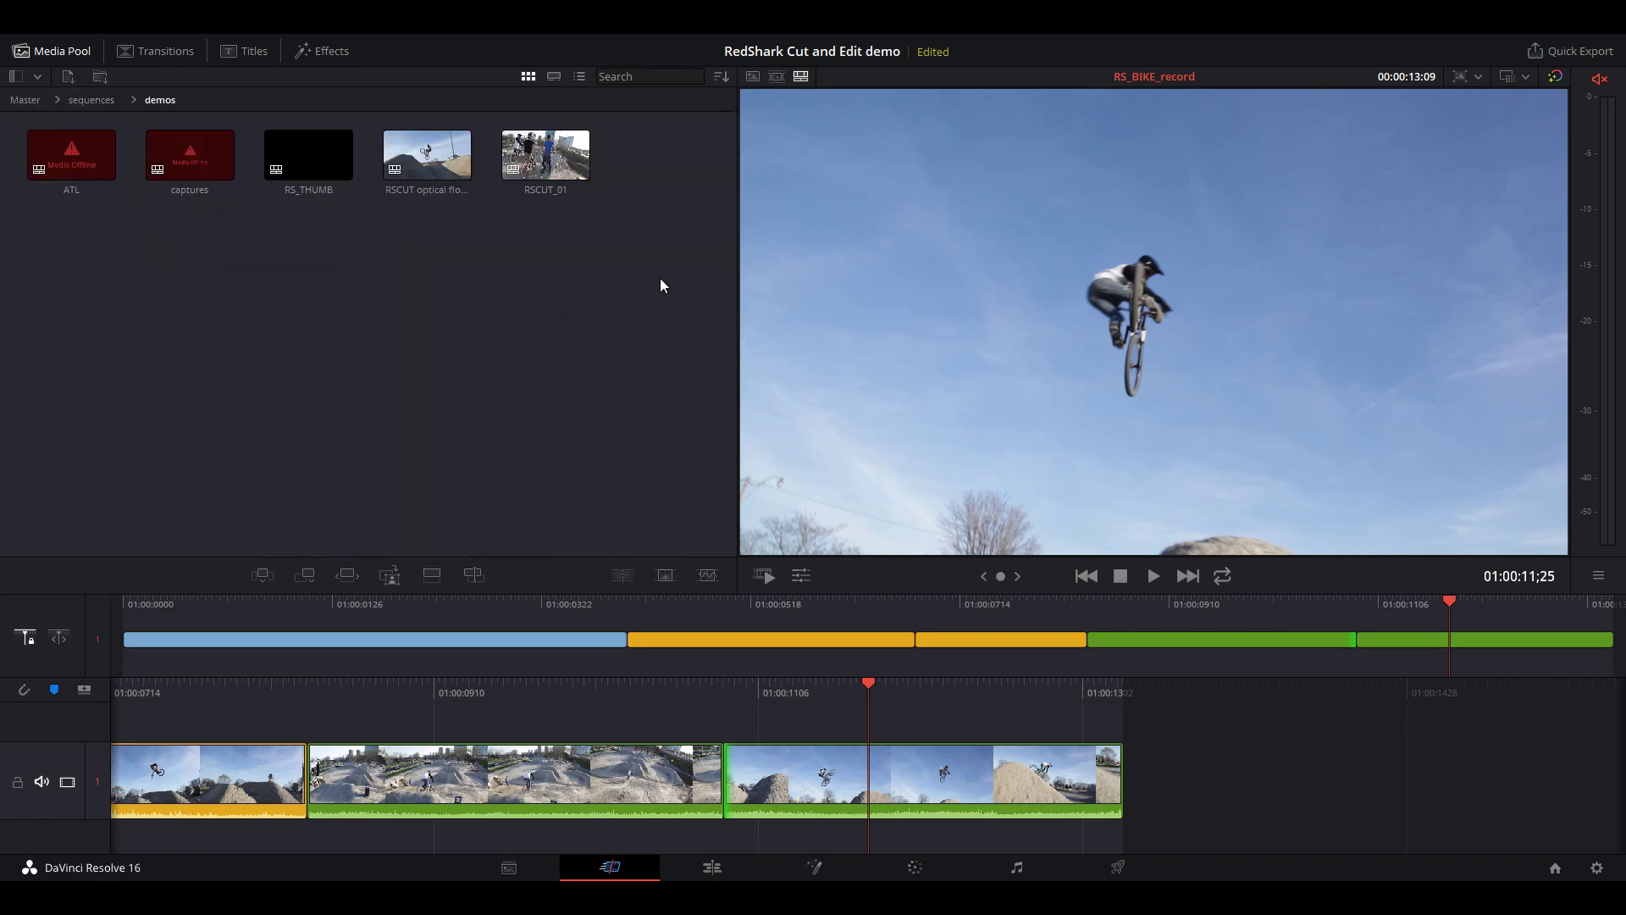
{"action": "double_click", "coordinate": [546, 155]}
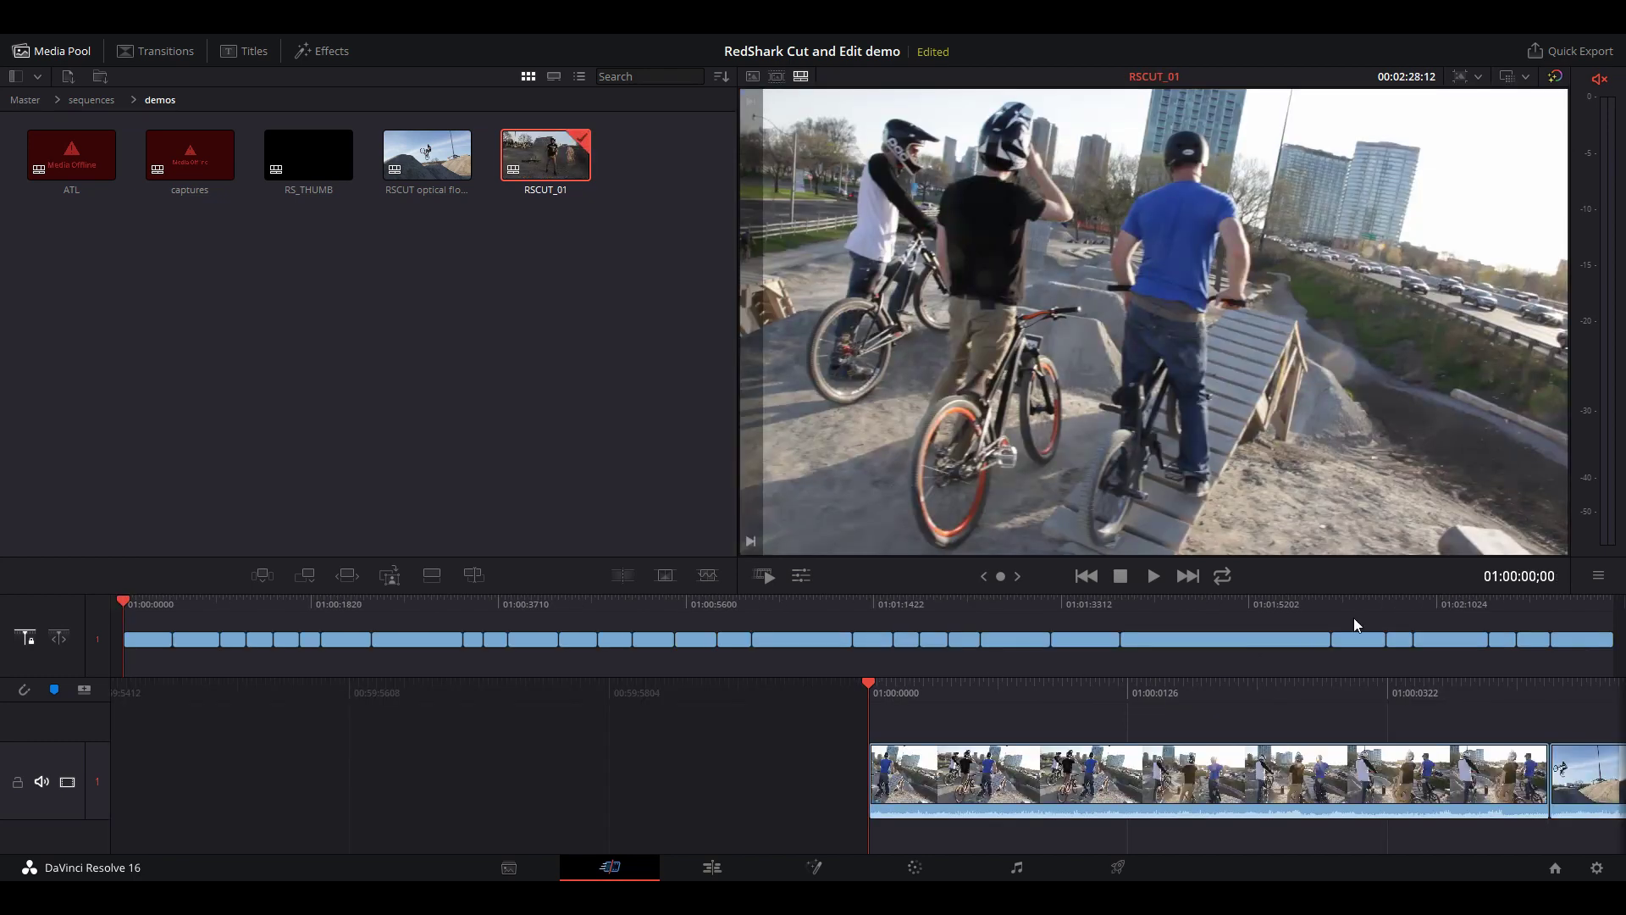
{"action": "mouse_move", "coordinate": [1566, 605]}
{"action": "left_mouse_down"}
{"action": "mouse_move", "coordinate": [1621, 604]}
{"action": "mouse_move", "coordinate": [1588, 611]}
{"action": "left_mouse_up"}
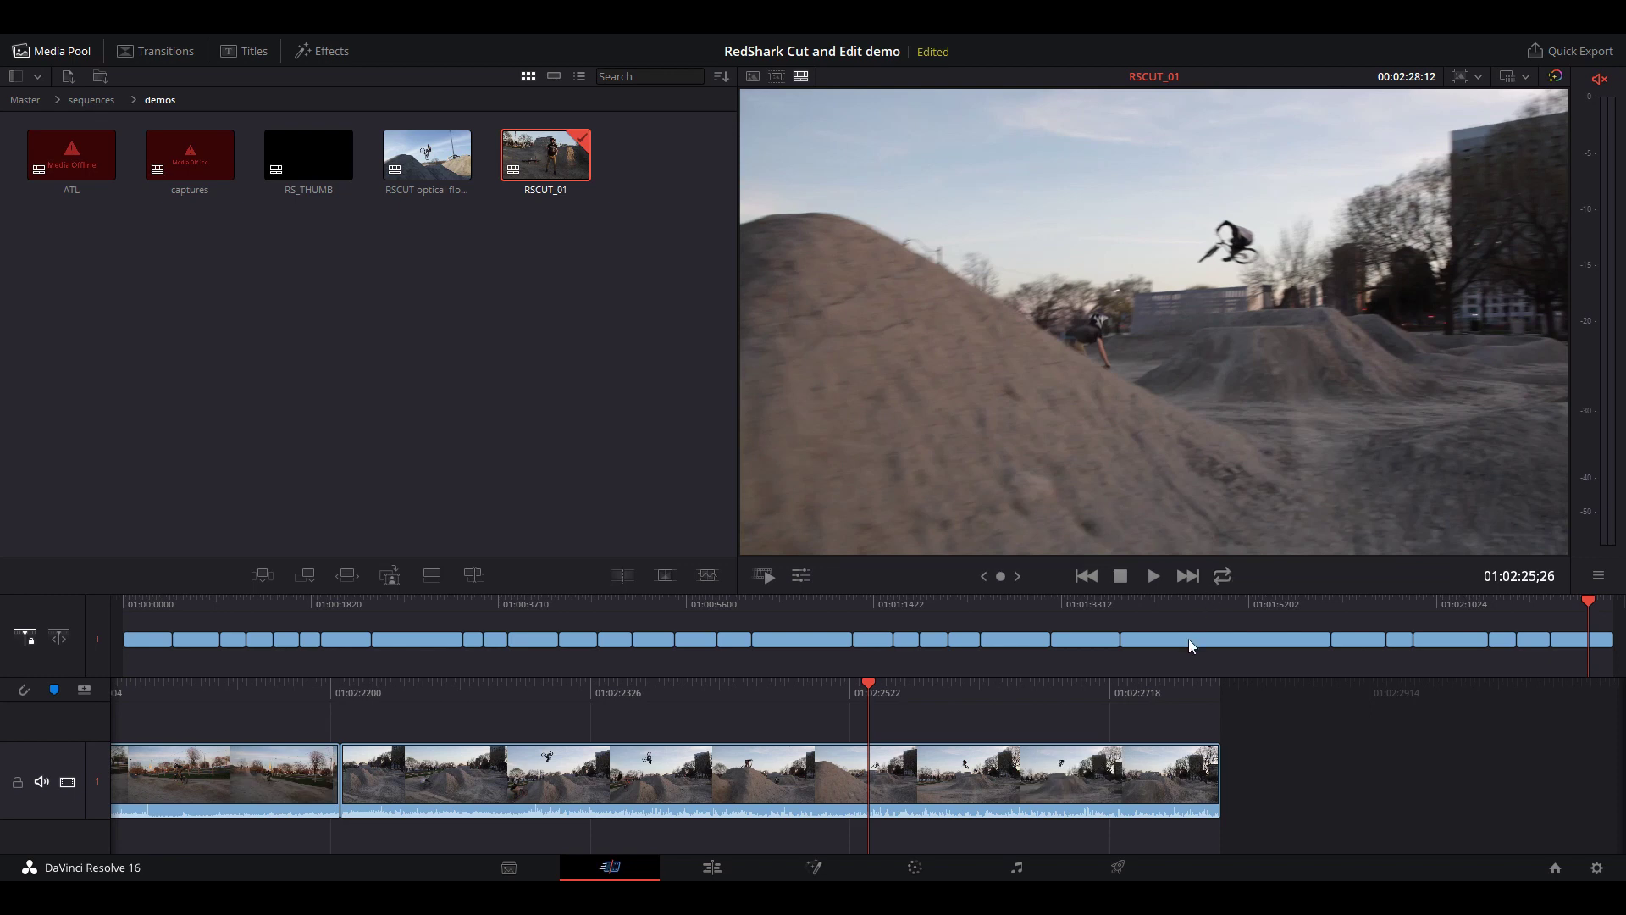
{"action": "left_click", "coordinate": [1008, 608]}
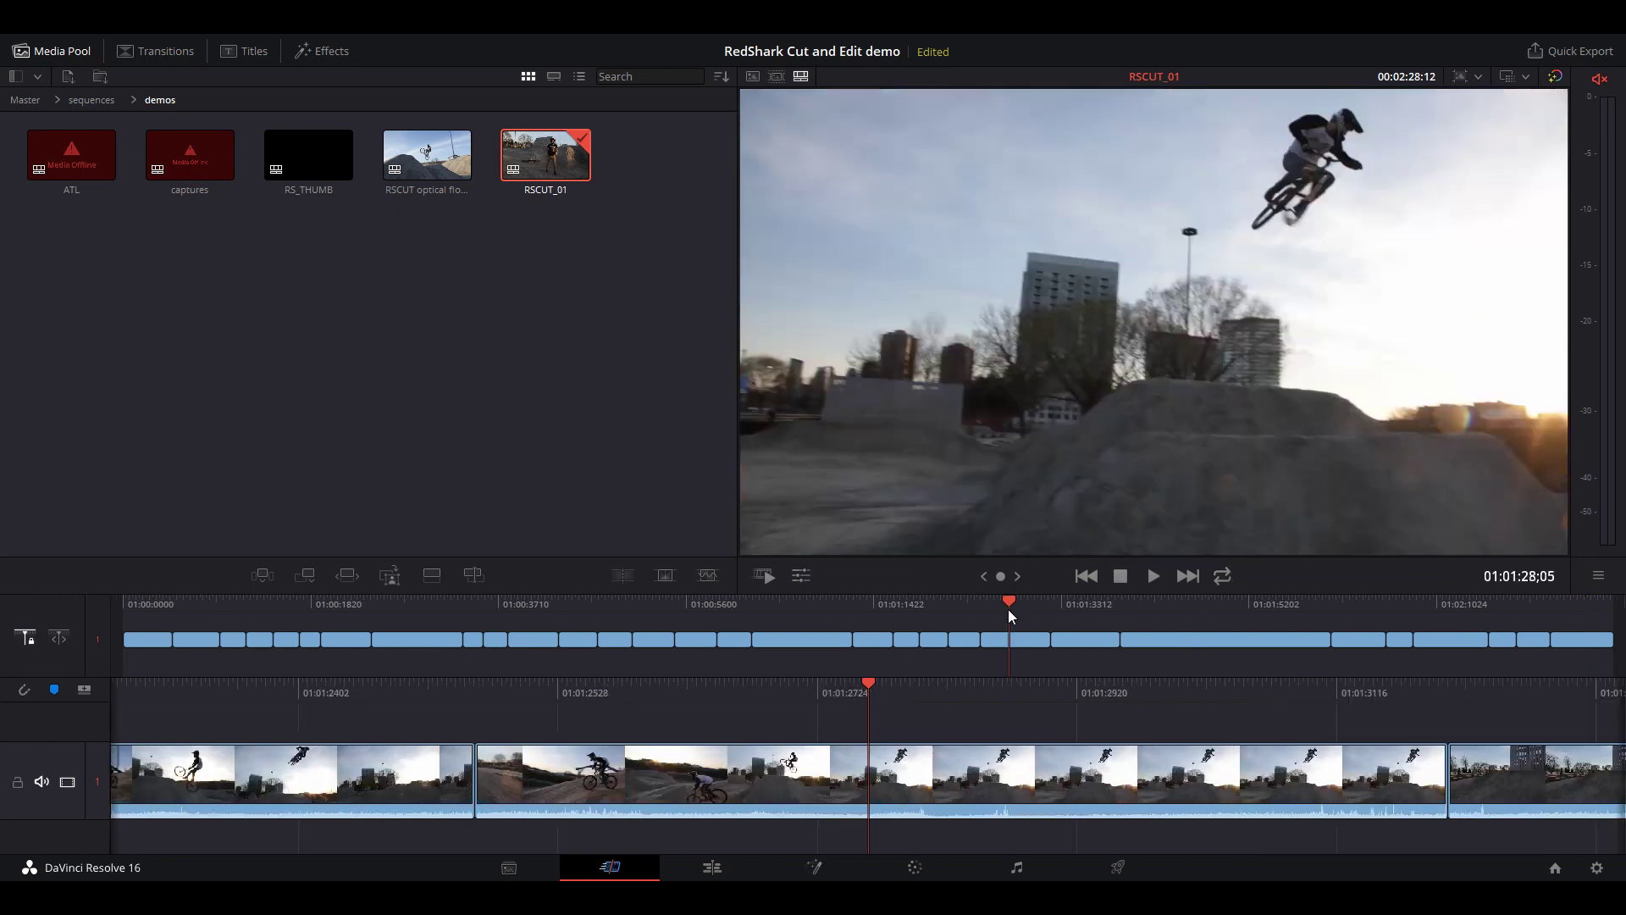